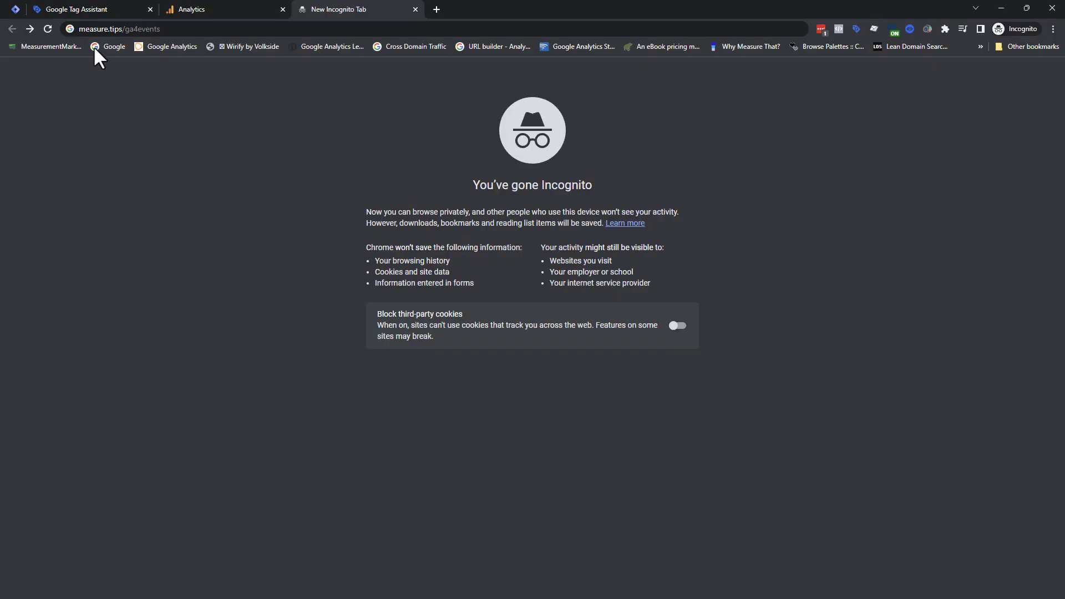
Load measure.tips/ga4events to reach the Recommended events reference and dismiss the Developer Profile invitation
left_click(81, 29)
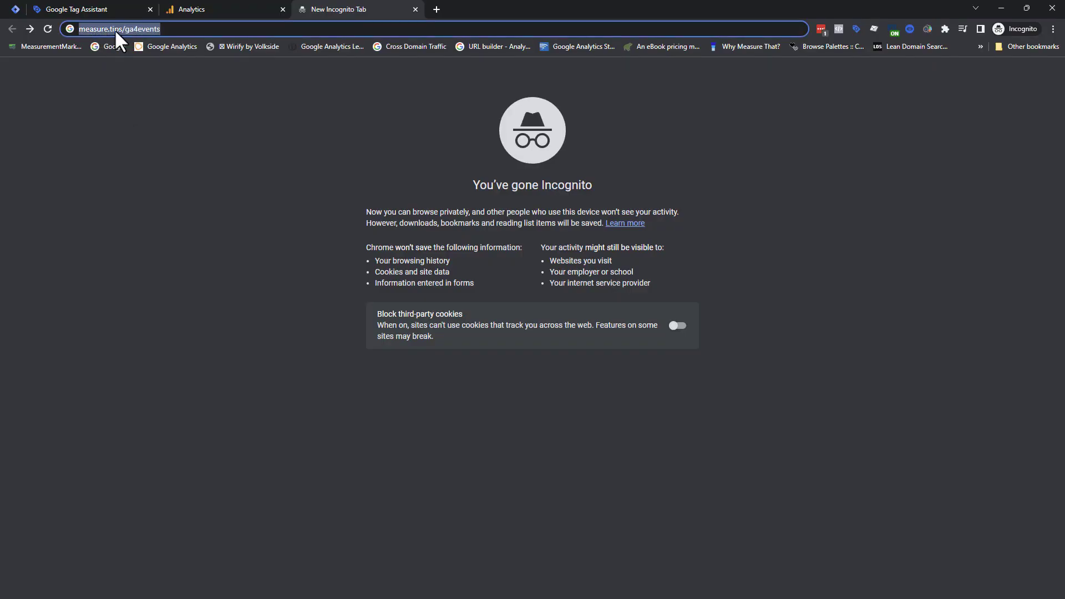
left_click(174, 29)
key("Return")
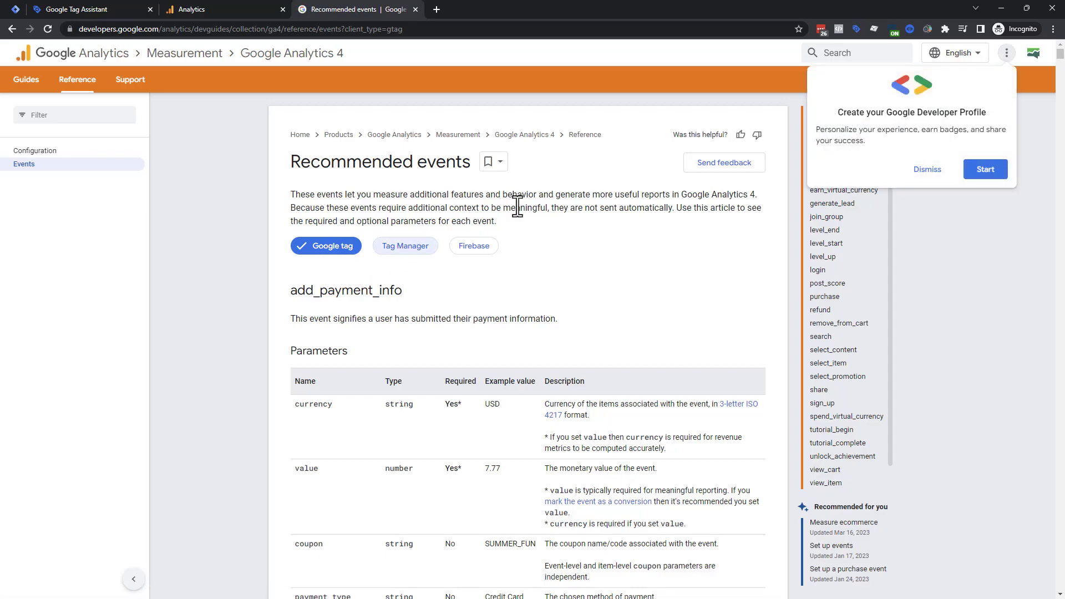
left_click(915, 172)
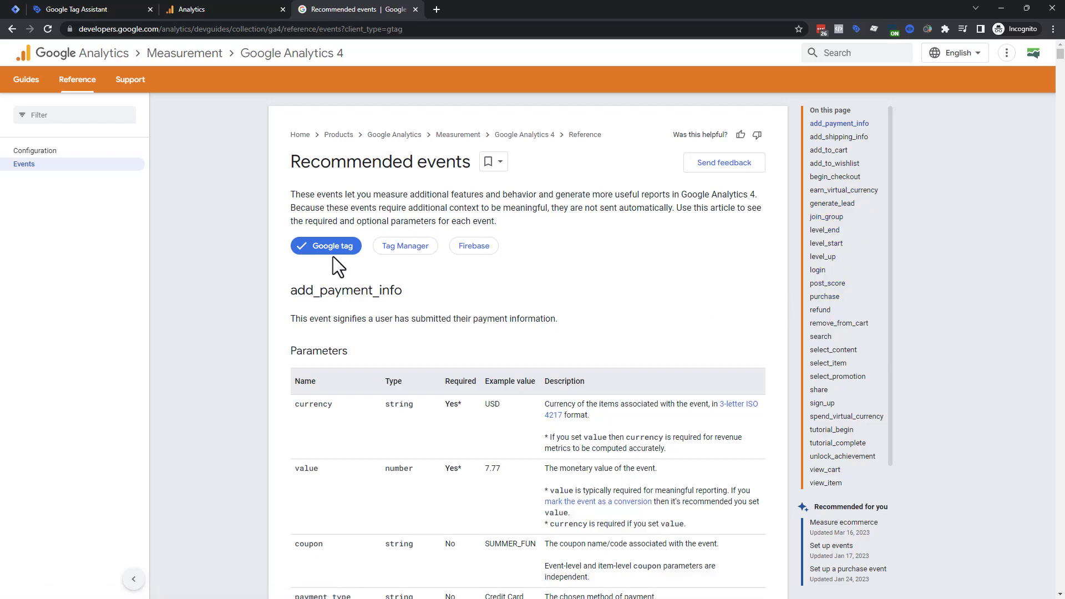
Jump to the purchase event and highlight its currency, transaction_id and value parameters
left_click(825, 297)
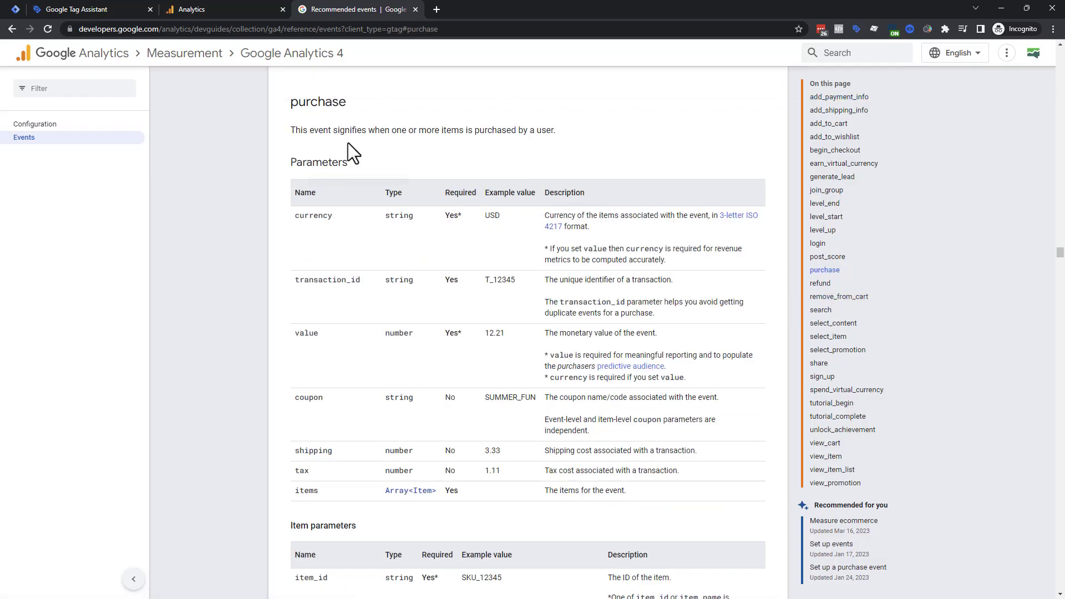
left_click_drag(285, 103, 350, 102)
left_click_drag(295, 218, 332, 216)
double_click(327, 280)
double_click(306, 333)
Scroll to the purchase gtag.js example and highlight its code, item name and affiliation values
scroll(407, 268, "down", 3)
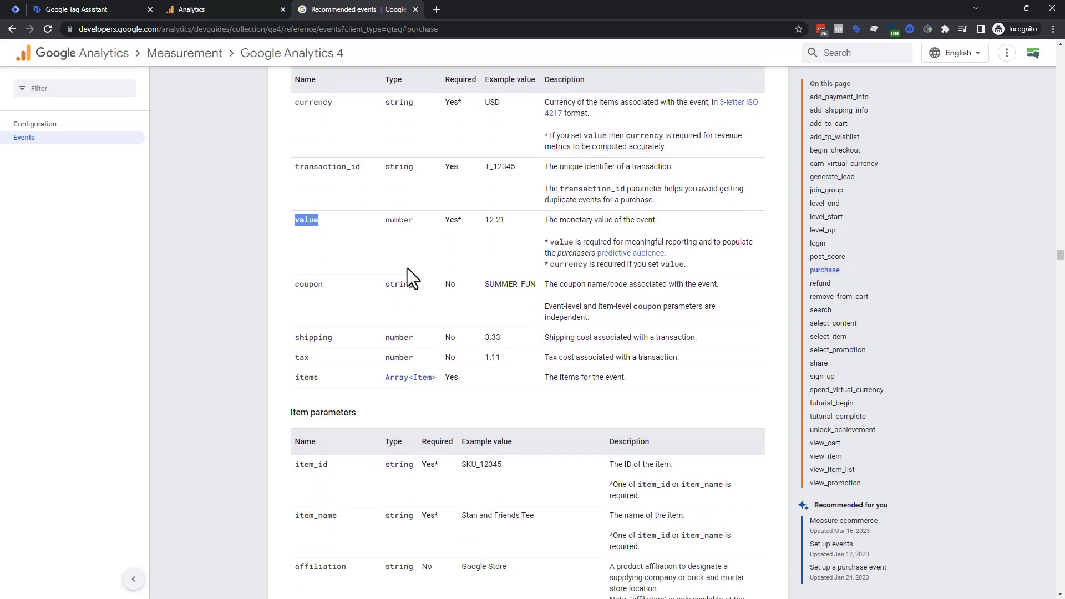
scroll(408, 266, "down", 3)
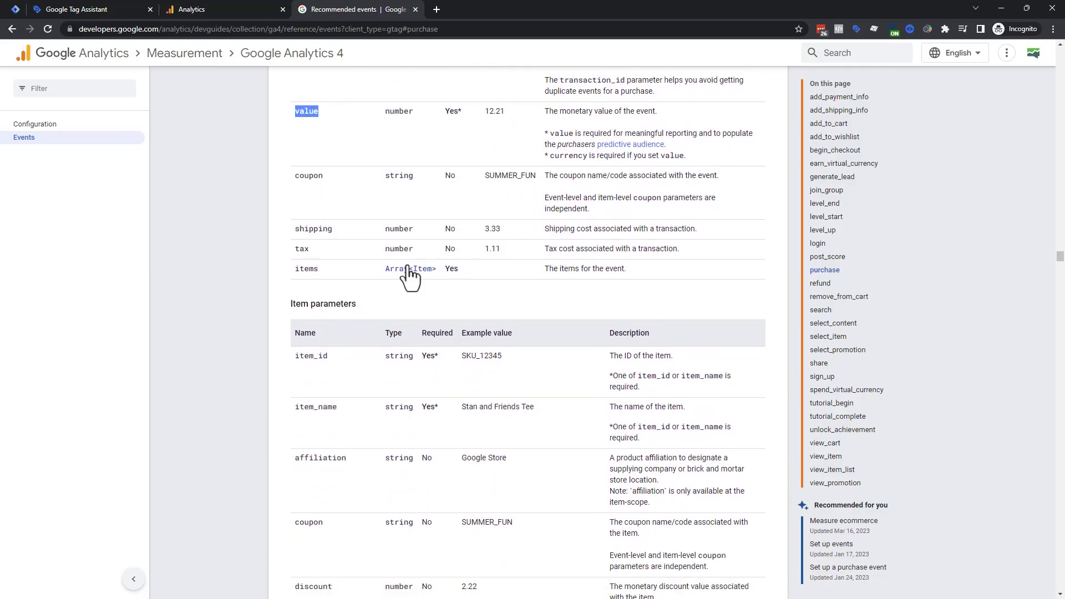
scroll(425, 338, "down", 1)
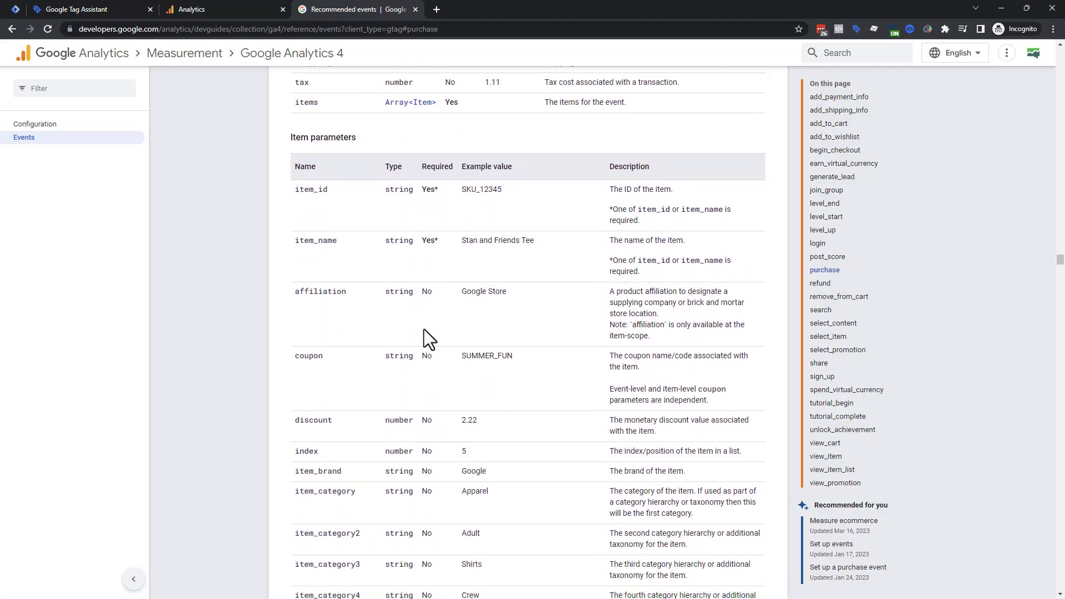
scroll(361, 177, "down", 2)
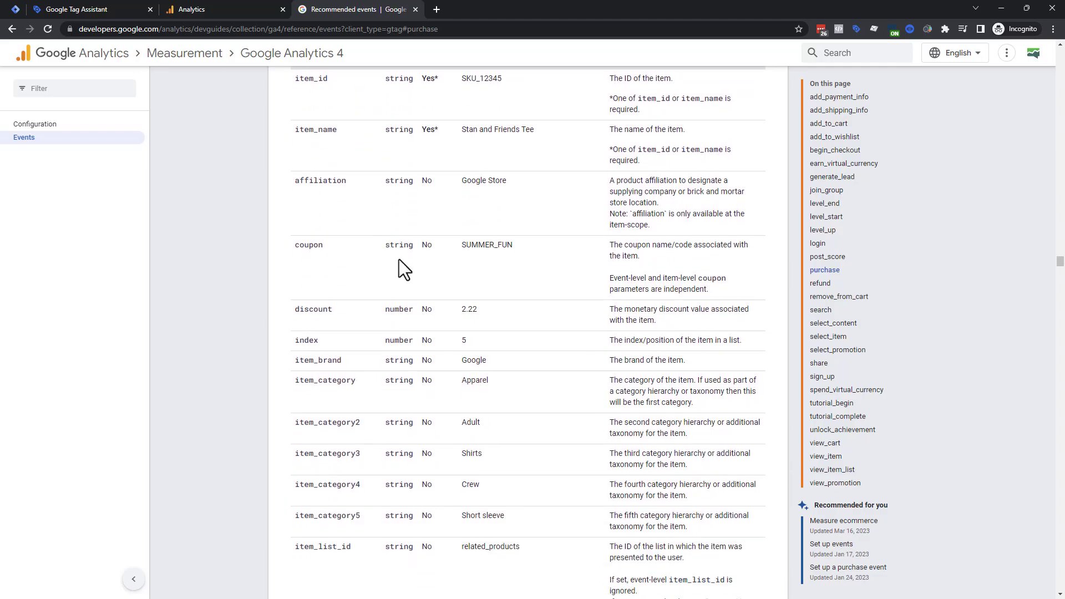
scroll(398, 259, "down", 5)
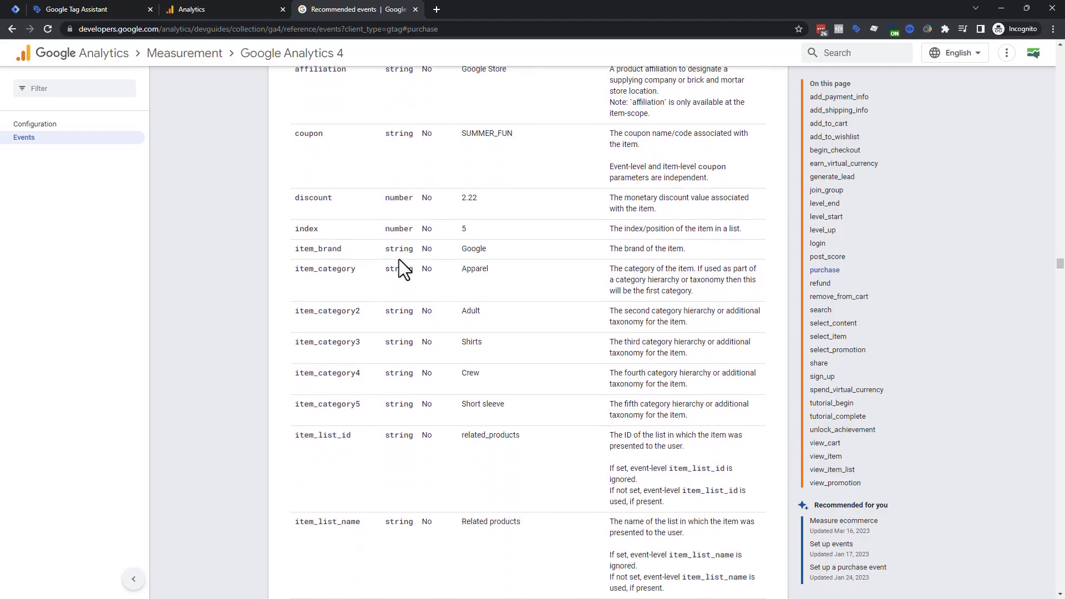
scroll(398, 258, "down", 9)
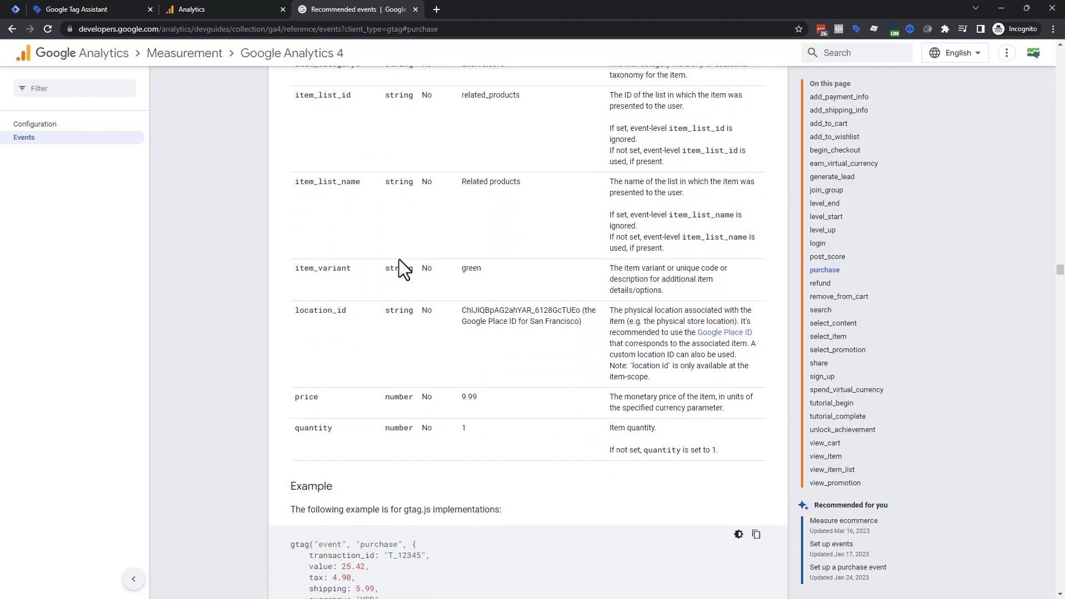
left_click_drag(291, 221, 382, 509)
scroll(488, 389, "up", 10)
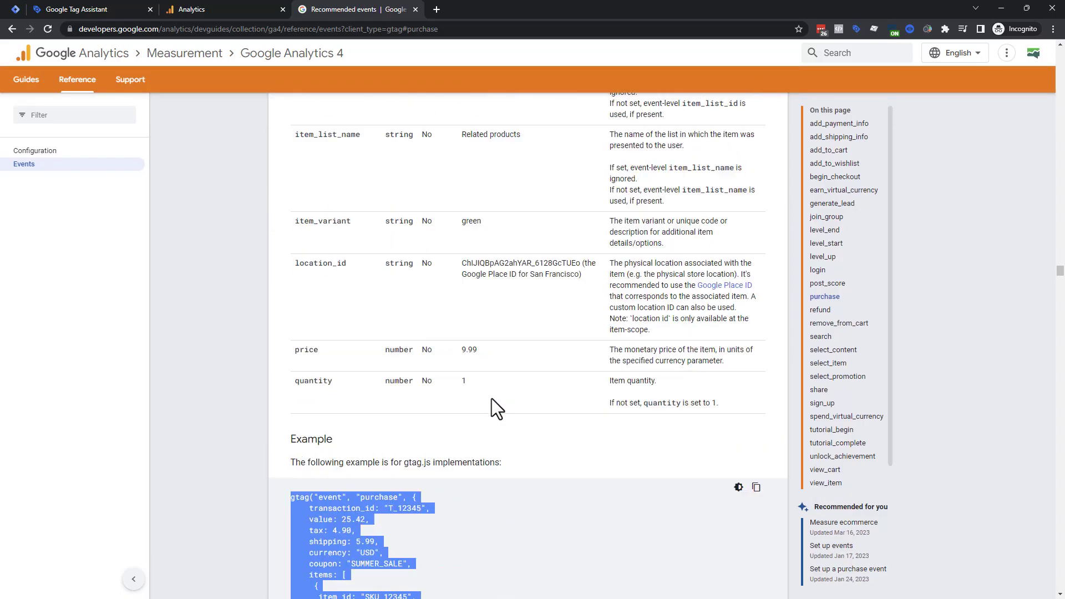
scroll(484, 290, "up", 3)
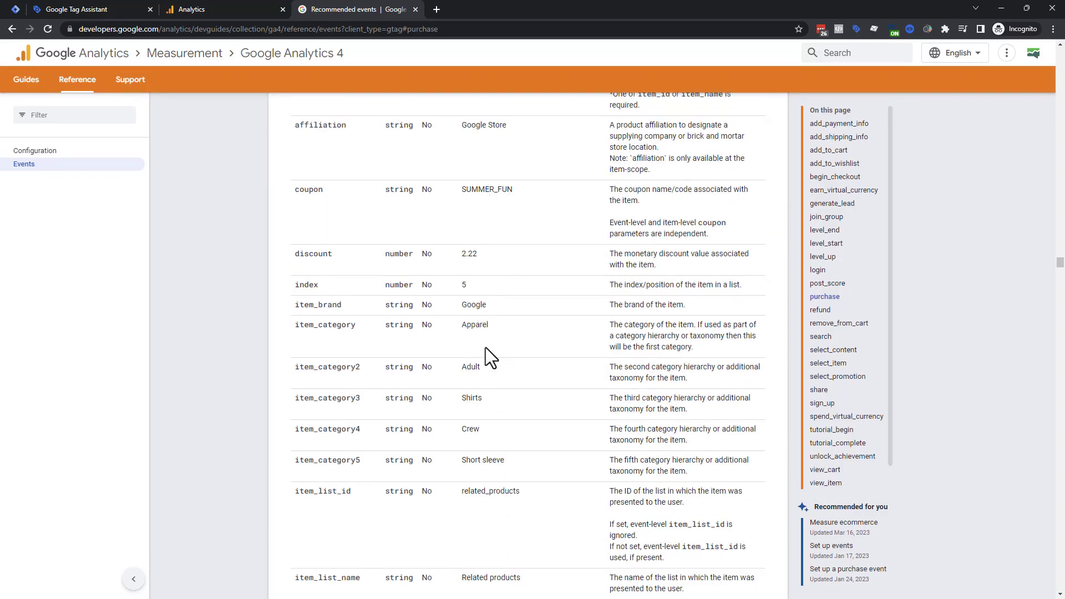
scroll(487, 344, "down", 12)
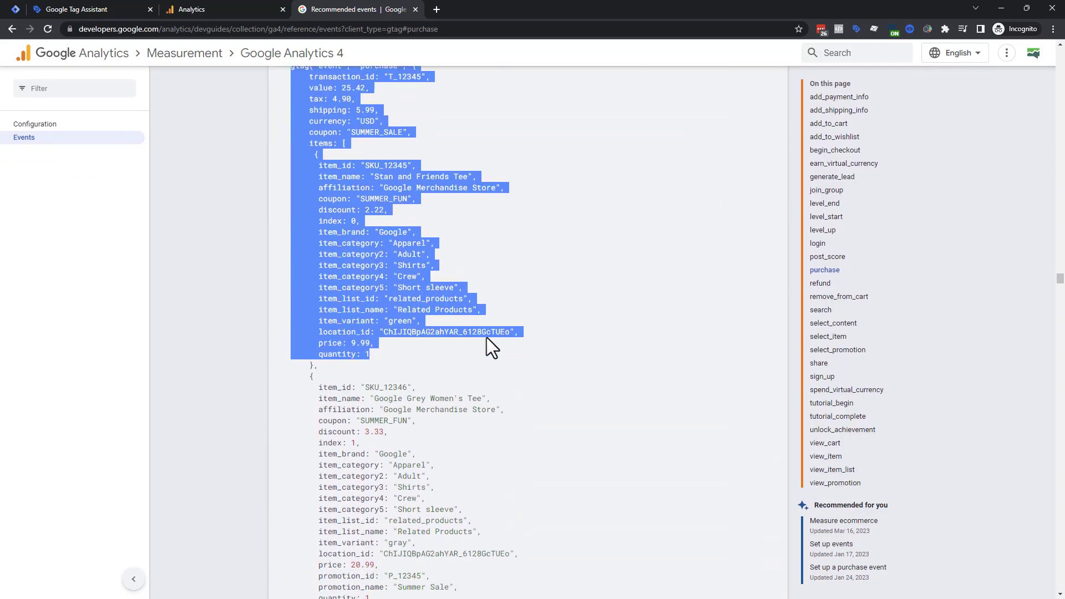
left_click(418, 182)
left_click_drag(363, 153, 454, 164)
left_click_drag(384, 176, 405, 188)
Highlight the example's gtag event call and its parameters from transaction_id through item_list_name
scroll(407, 208, "up", 4)
left_click(309, 298)
left_click_drag(300, 286, 319, 576)
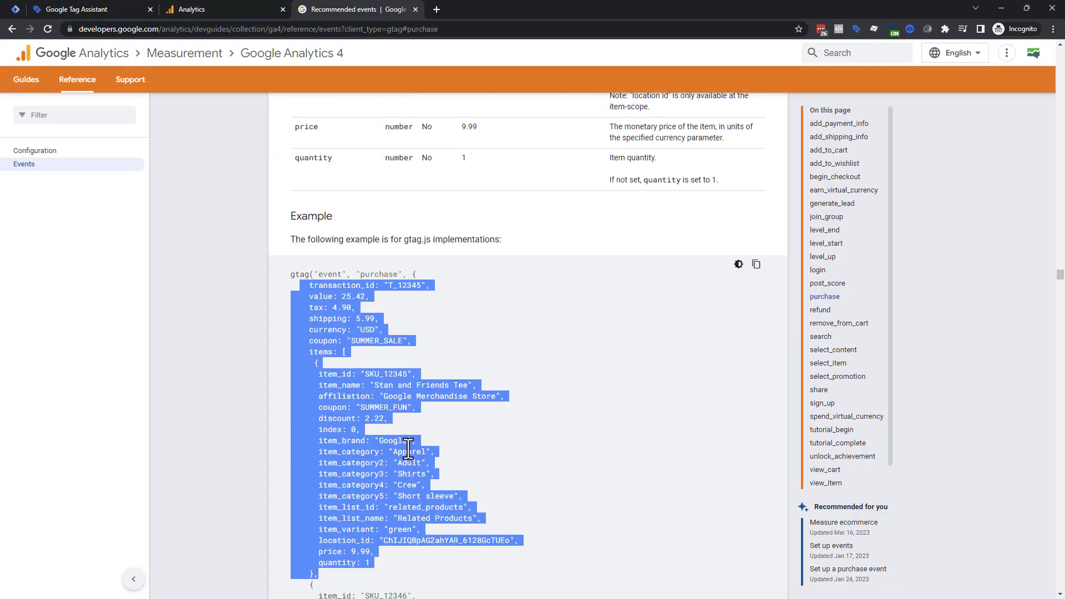
scroll(366, 344, "down", 2)
scroll(366, 344, "down", 3)
left_click_drag(264, 244, 444, 591)
scroll(454, 455, "up", 6)
left_click(441, 408)
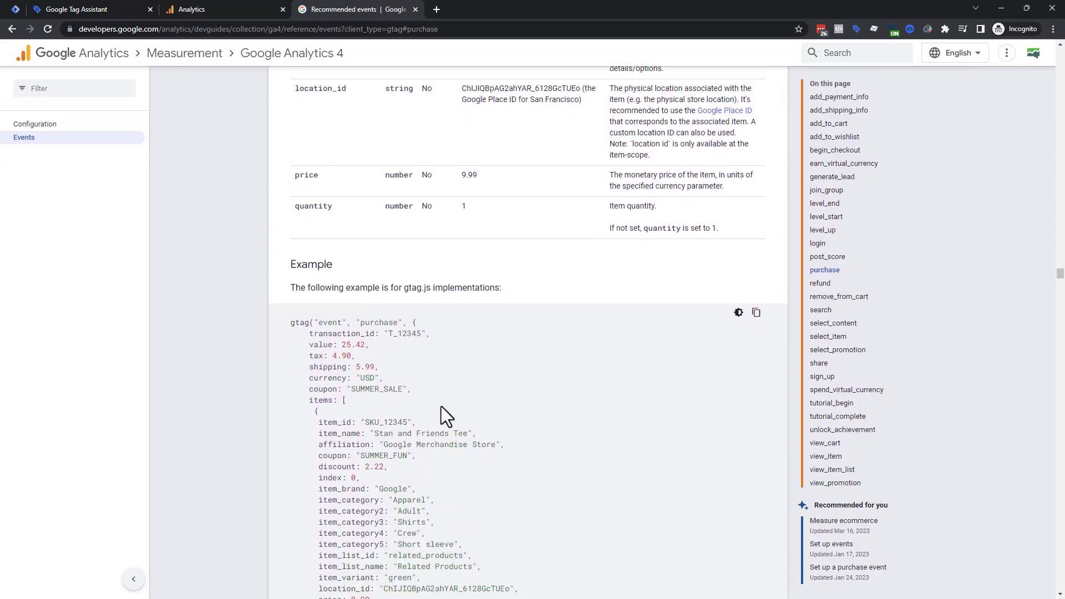
left_click_drag(291, 323, 416, 322)
left_click_drag(309, 333, 411, 589)
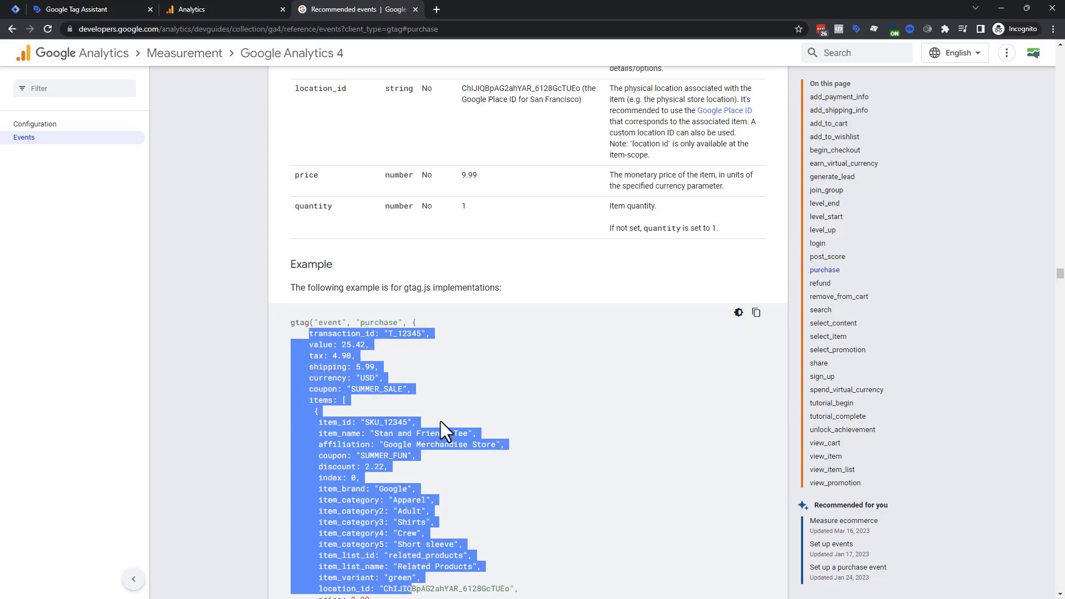
left_click(394, 326)
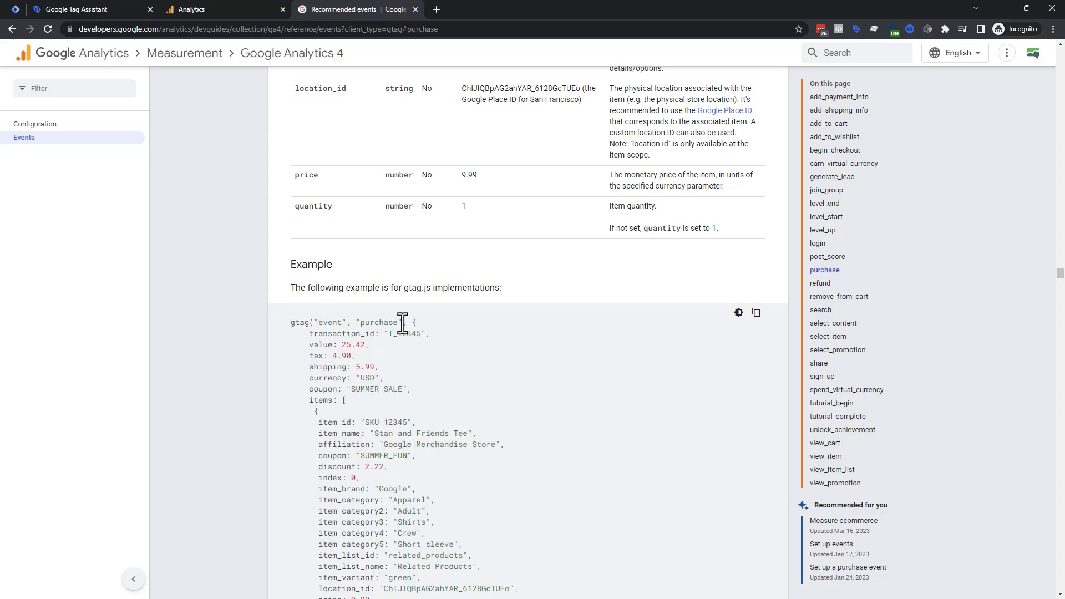
left_click_drag(306, 335, 494, 569)
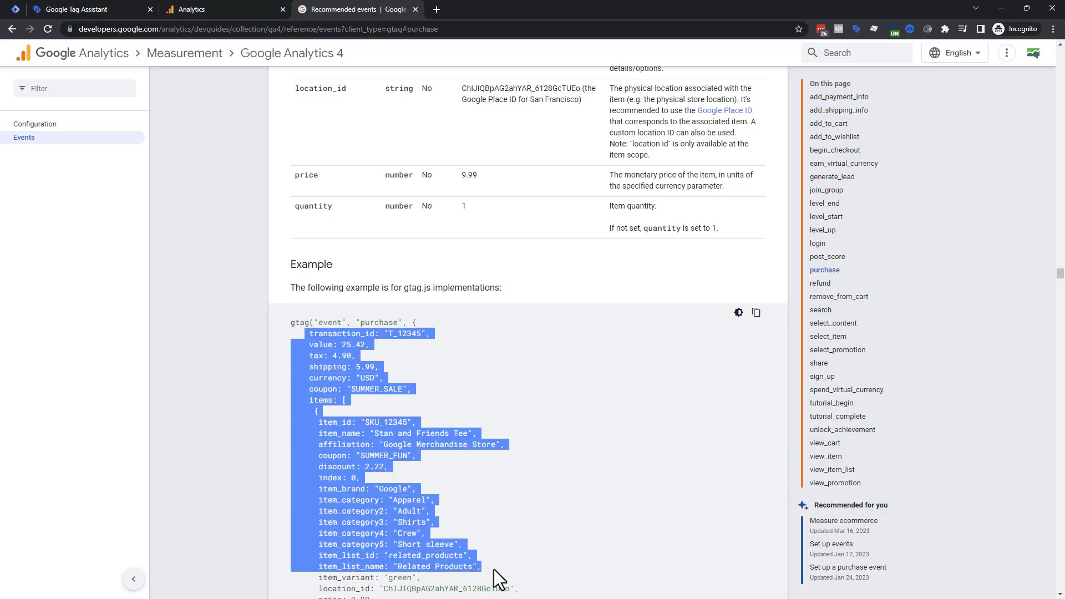
left_click(198, 8)
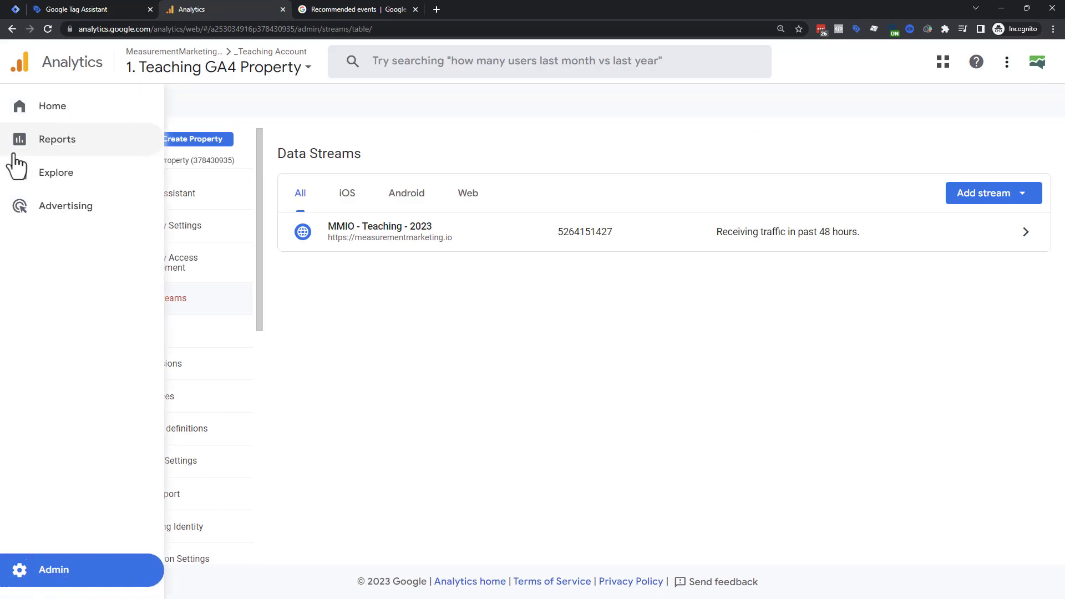
Open Reports, go to Monetization's Ecommerce purchases report and check its empty, $0.00 revenue table
left_click(37, 143)
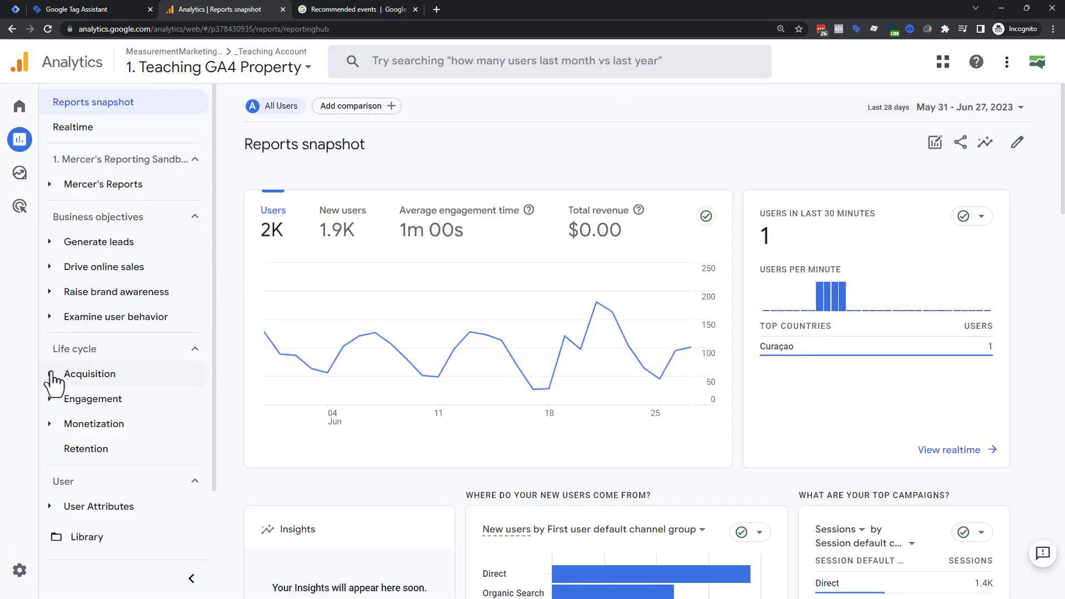
left_click(54, 375)
left_click(77, 450)
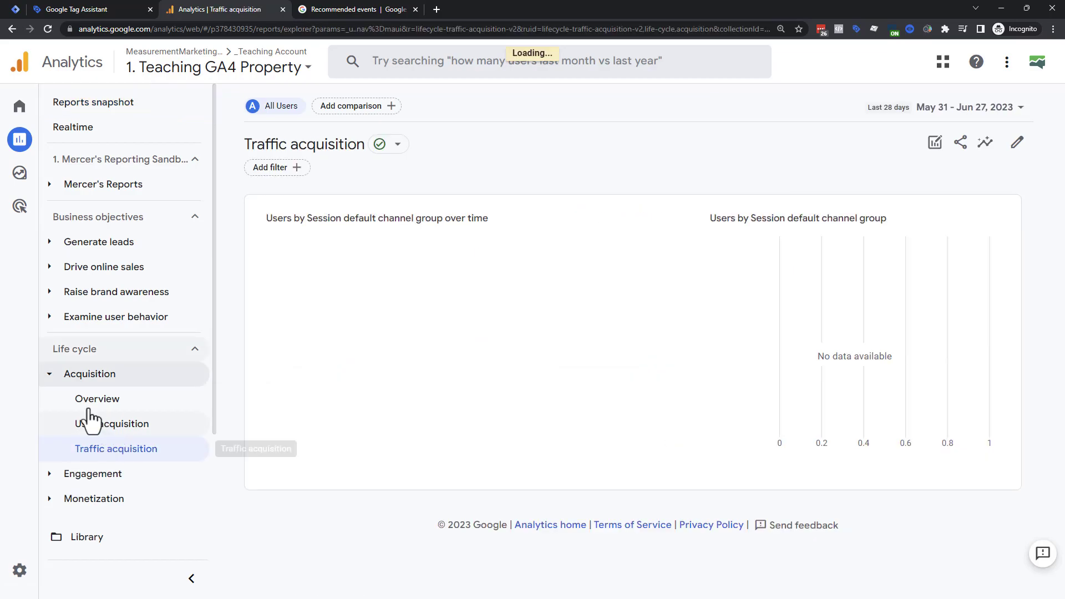
left_click(61, 376)
left_click(61, 425)
left_click(78, 476)
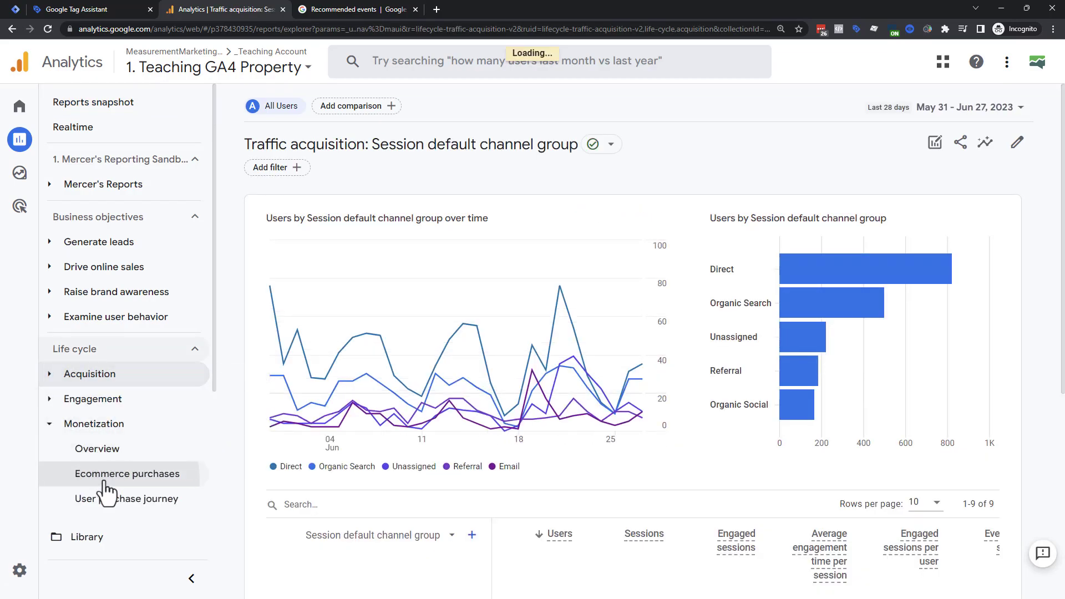
scroll(395, 364, "down", 5)
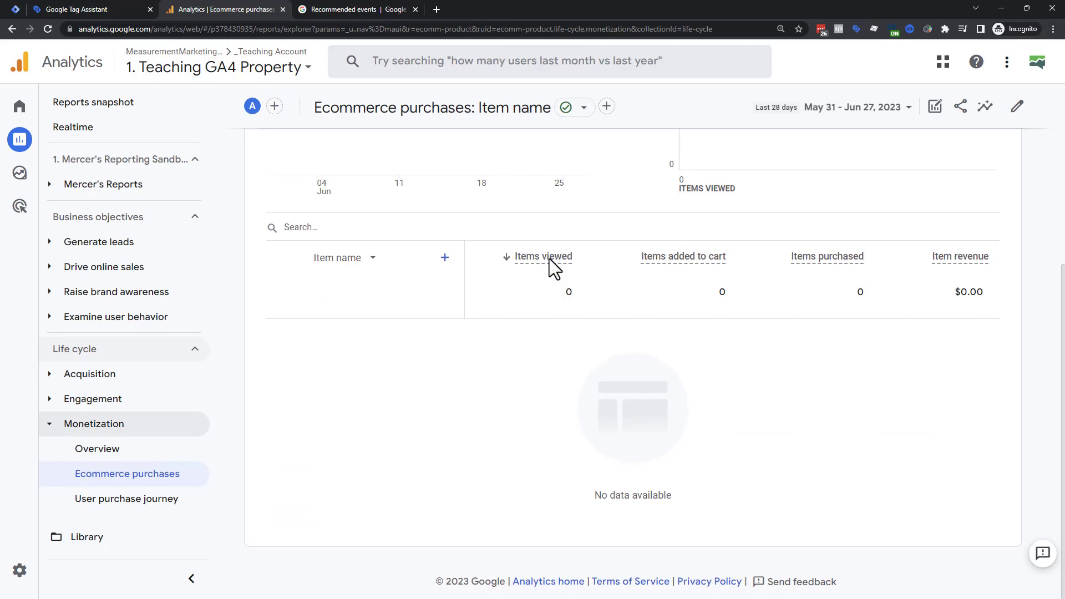
scroll(511, 321, "up", 5)
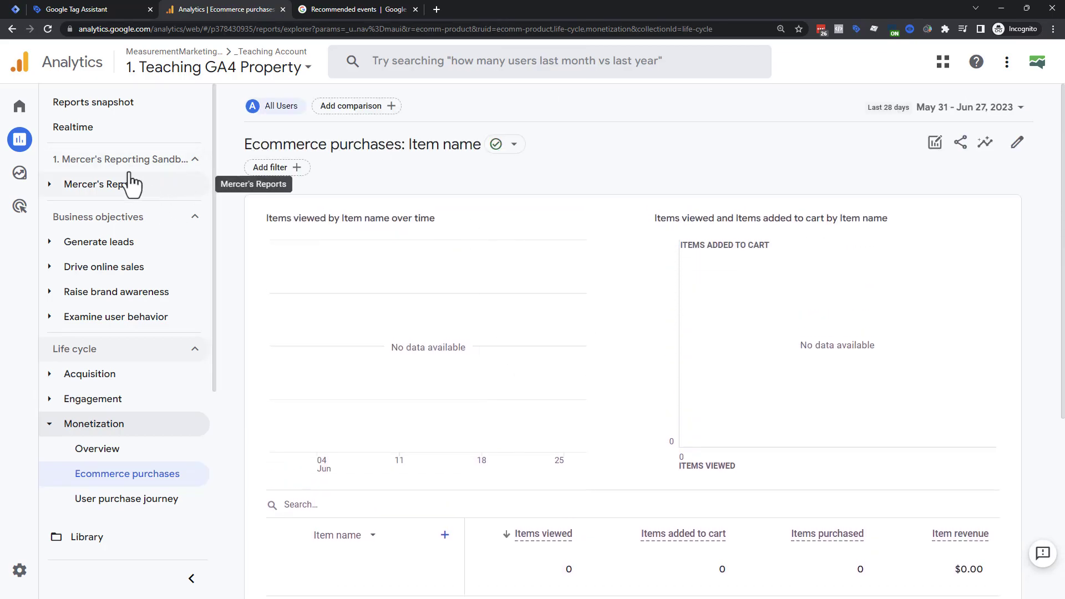
scroll(423, 266, "down", 5)
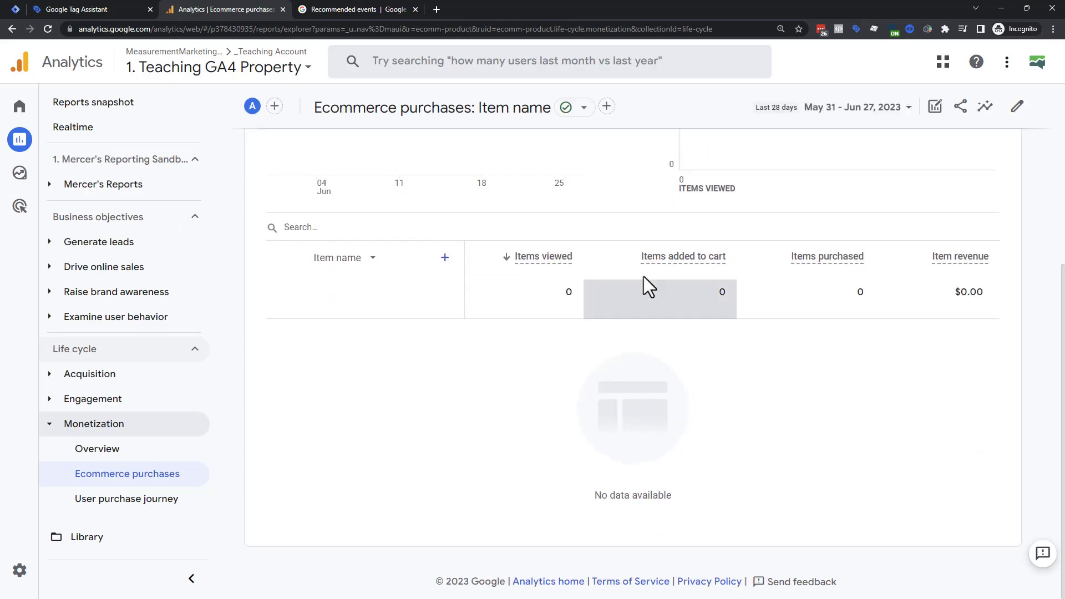
scroll(638, 330, "up", 2)
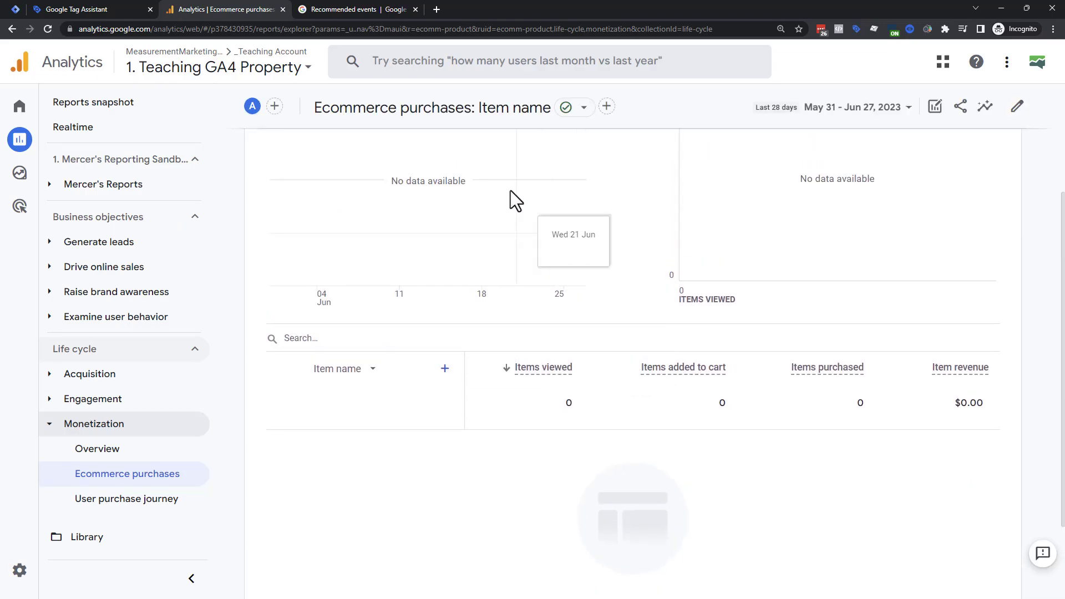
left_click_drag(400, 107, 467, 106)
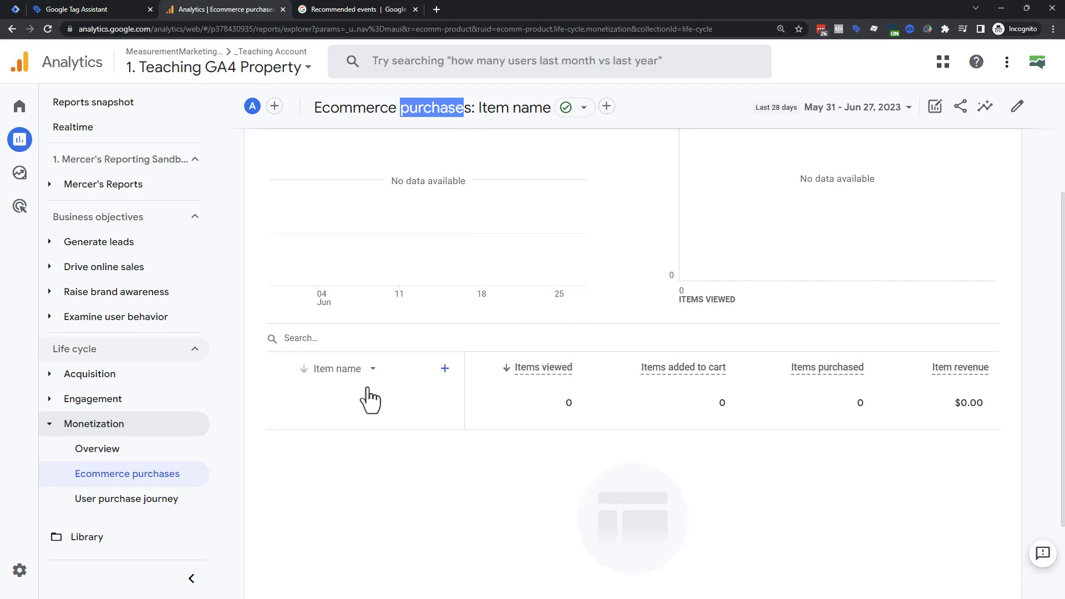
Back in the docs, highlight the purchase example code through the second item's id
left_click(395, 9)
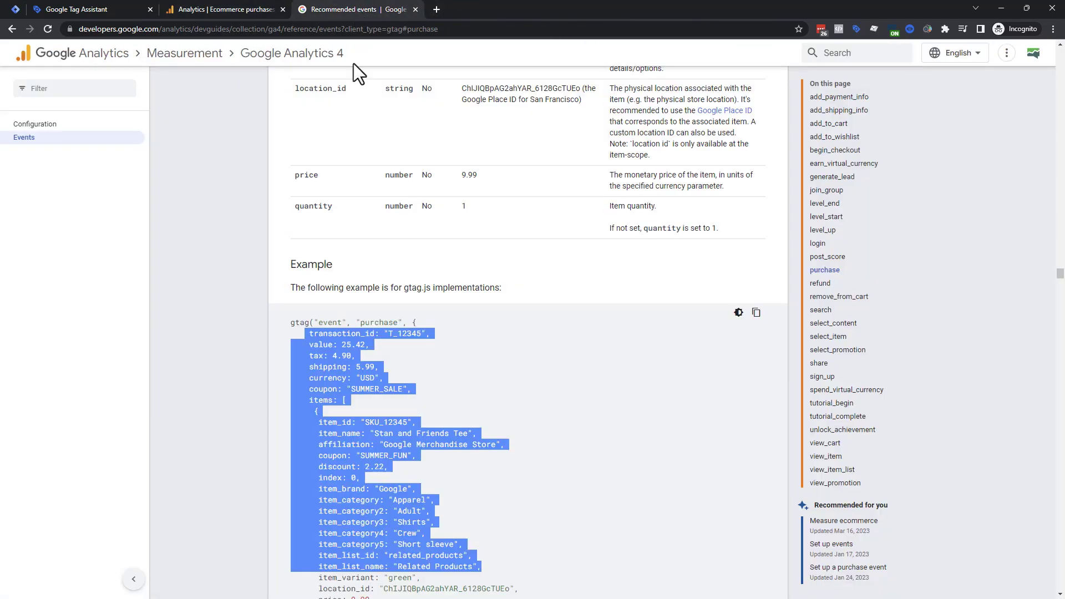
left_click(403, 376)
scroll(394, 336, "down", 3)
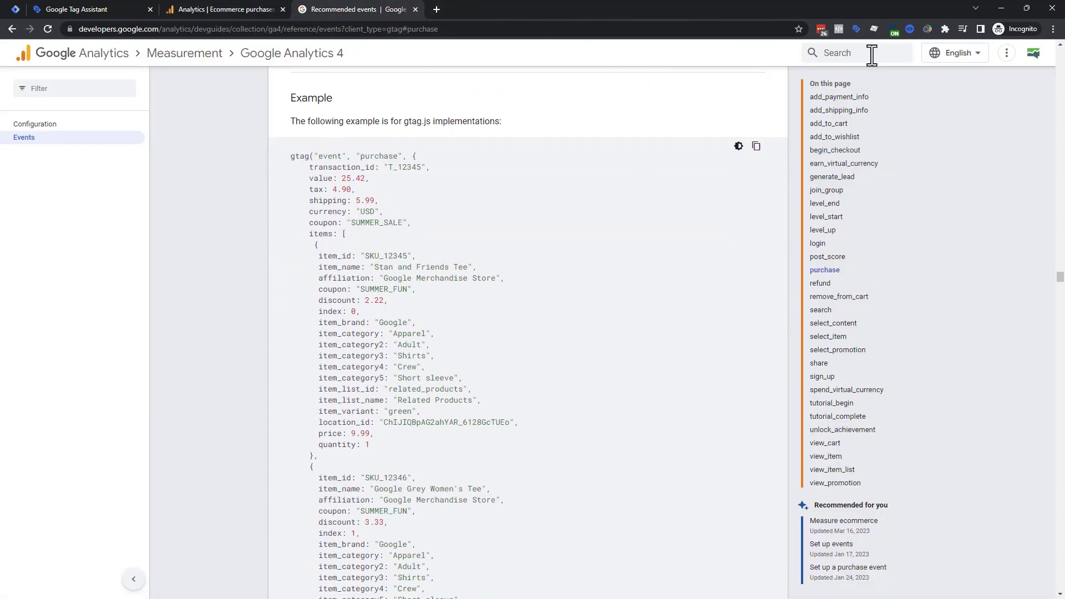
left_click_drag(292, 165, 416, 478)
scroll(861, 377, "up", 1)
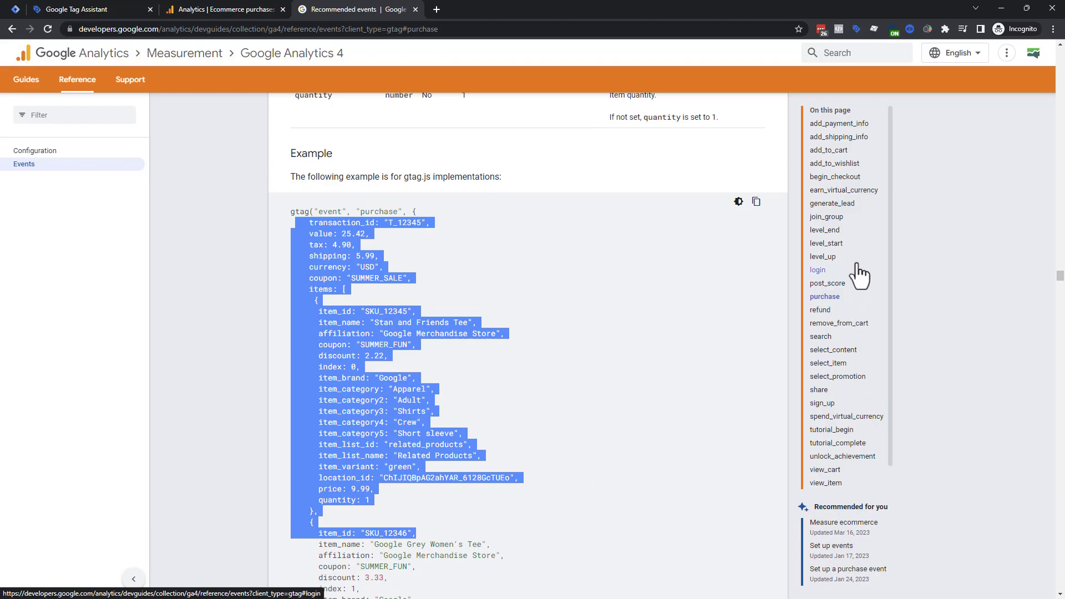
Jump to the begin_checkout event and highlight its heading and example code
left_click(846, 178)
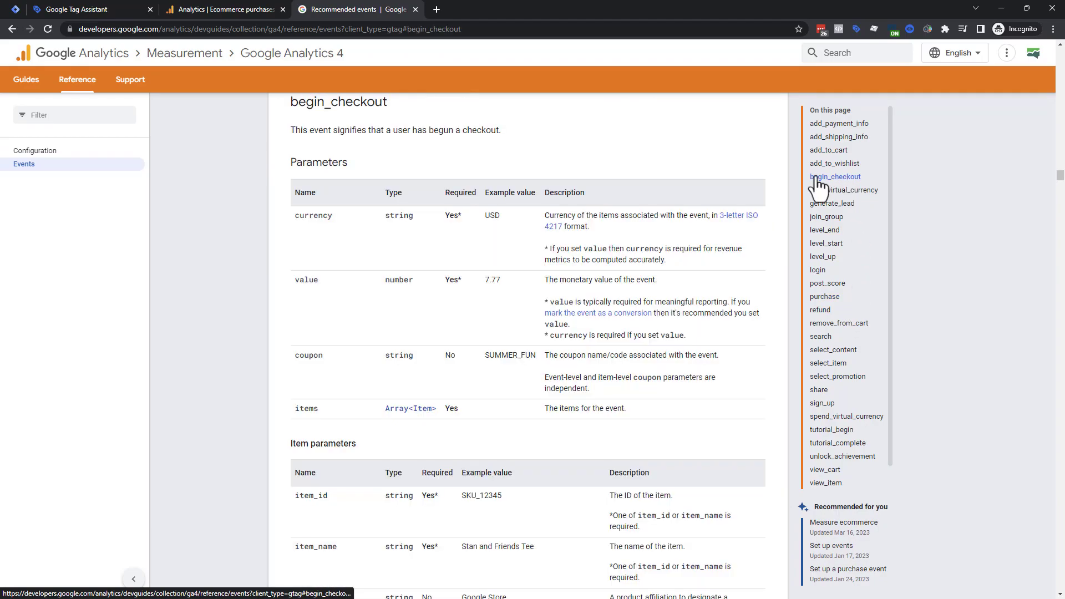
scroll(588, 308, "up", 2)
left_click_drag(281, 228, 393, 224)
scroll(382, 175, "down", 3)
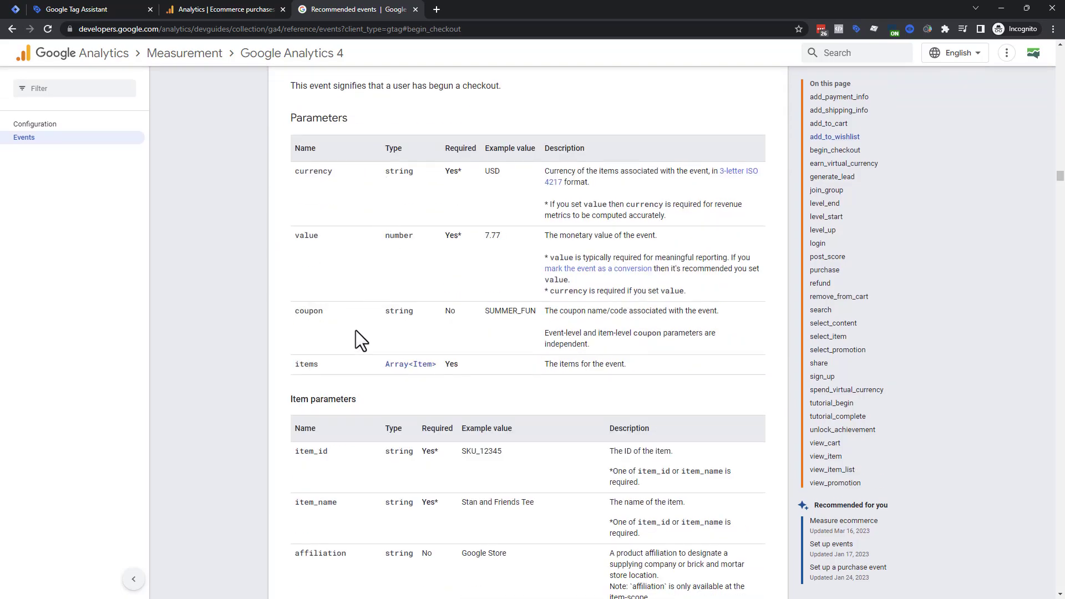
scroll(565, 376, "down", 10)
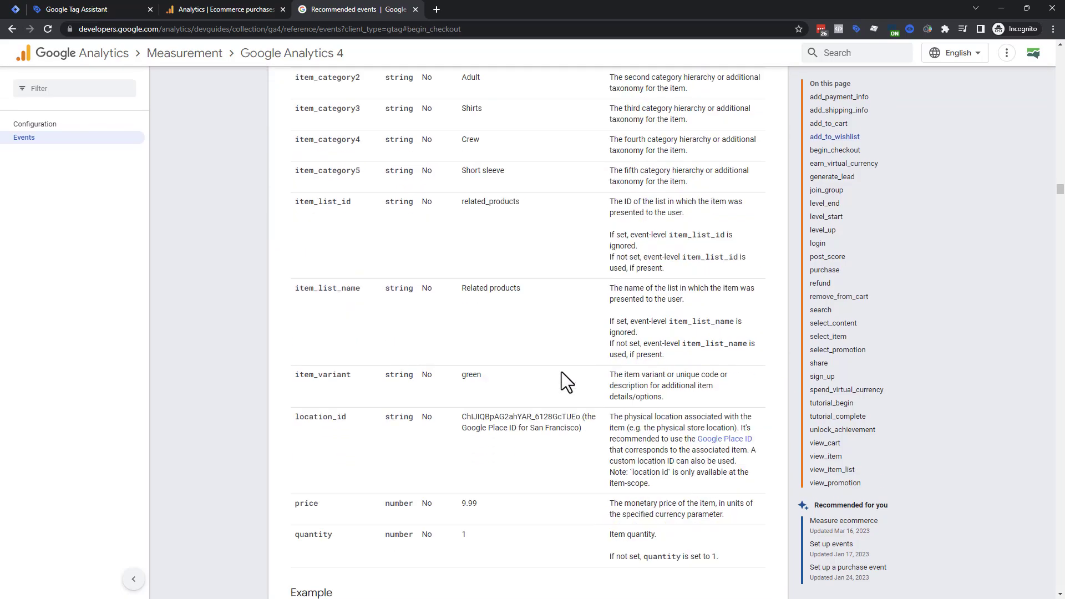
scroll(562, 373, "down", 10)
left_click_drag(287, 93, 457, 334)
scroll(461, 330, "up", 3)
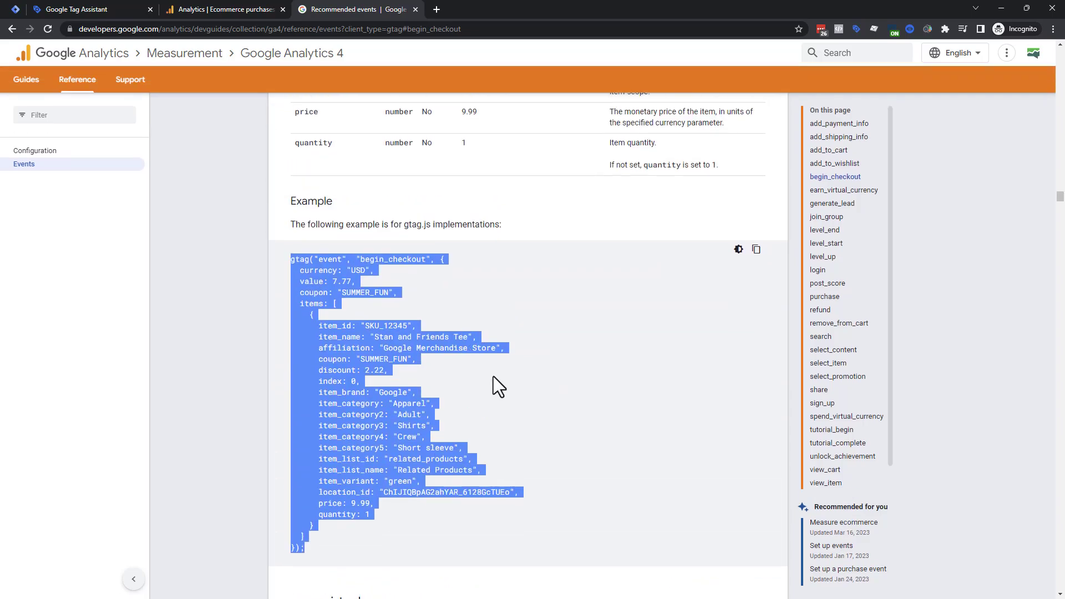
Highlight the example item's SKU_12345 id, Stan and Friends Tee name, affiliation and coupon-to-quantity fields
left_click(494, 377)
double_click(395, 328)
left_click_drag(375, 337, 469, 338)
left_click_drag(384, 348, 496, 349)
left_click_drag(304, 293, 370, 514)
left_click_drag(295, 261, 383, 518)
scroll(412, 259, "up", 5)
scroll(412, 259, "up", 12)
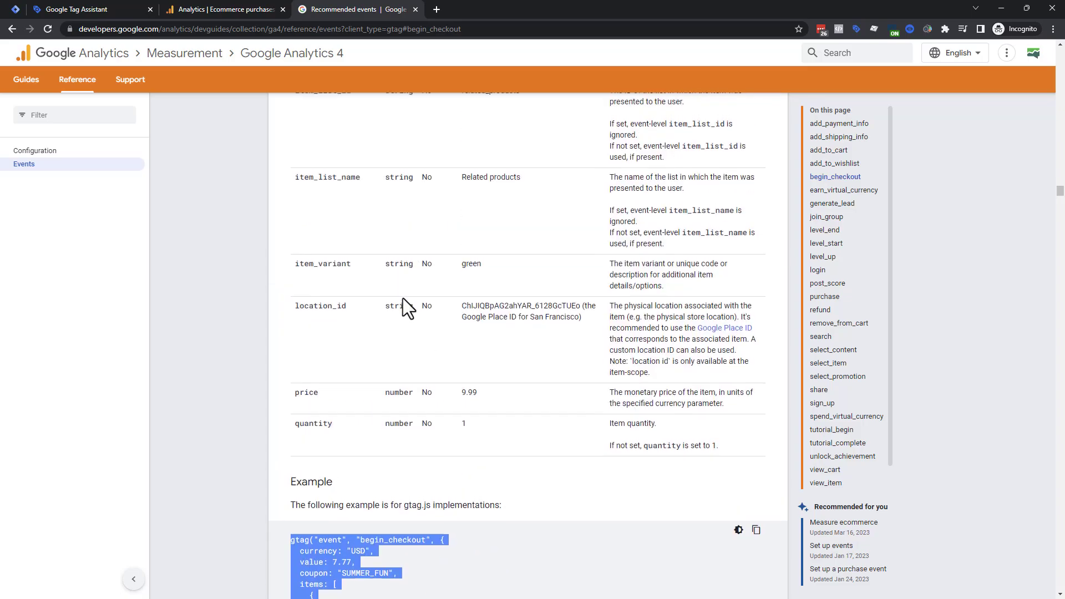
scroll(424, 328, "up", 2)
left_click_drag(424, 396, 444, 458)
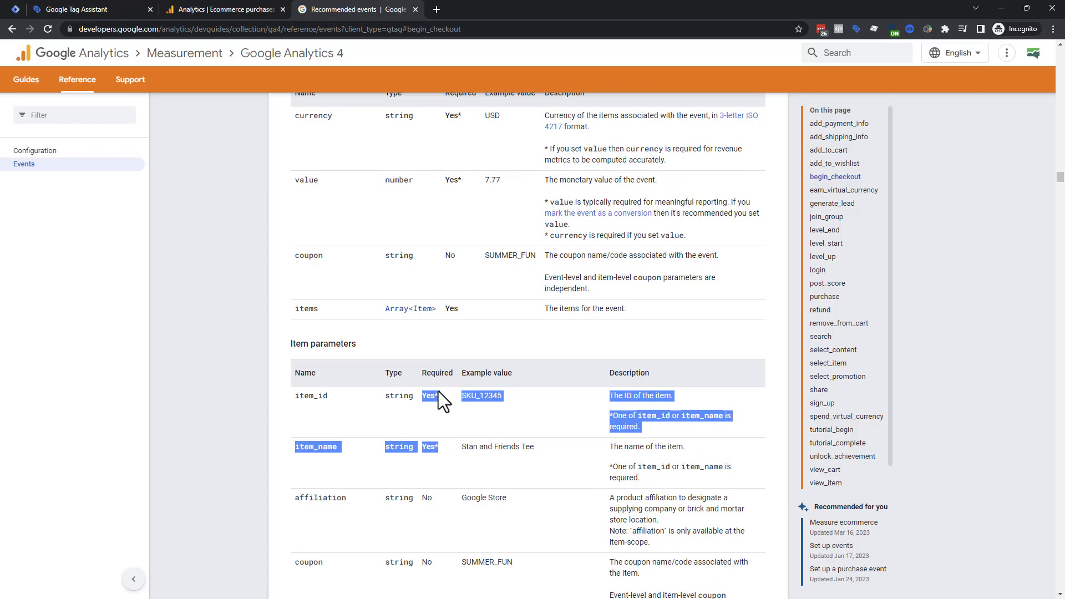
Close the Tag Assistant and Recommended events docs tabs, leaving the Ecommerce purchases report
scroll(438, 391, "up", 3)
scroll(444, 377, "up", 1)
scroll(452, 358, "up", 2)
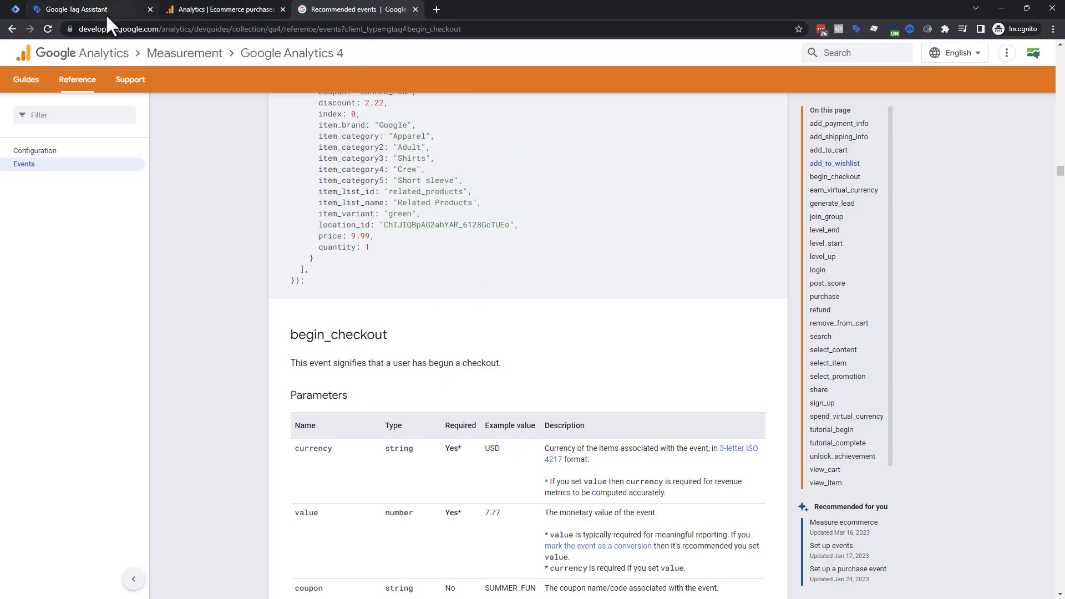
left_click(150, 9)
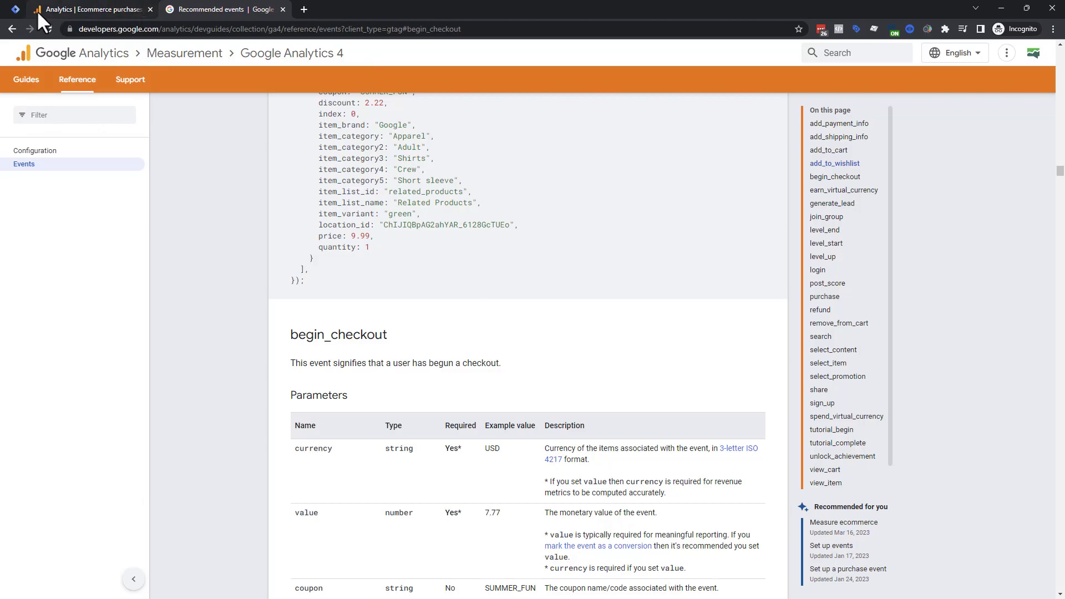
left_click(282, 10)
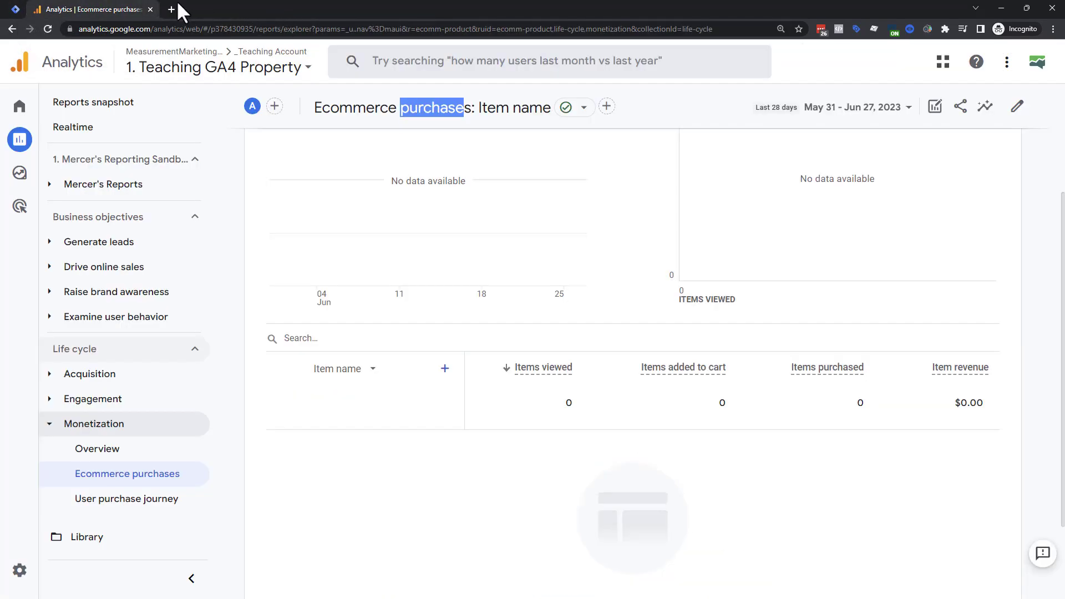
Switch to the pinned Tag Manager tab showing the GA4 Training Examples workspace tags
left_click(22, 8)
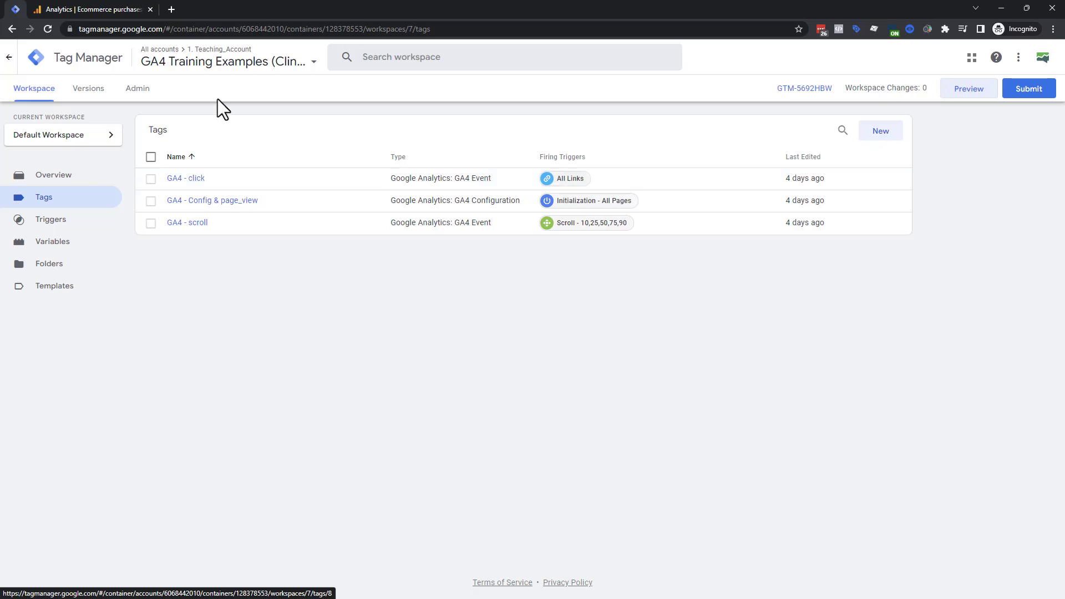
Start Preview and connect Tag Assistant to measurementmarketing.io/demo with its test utm parameters
left_click(981, 89)
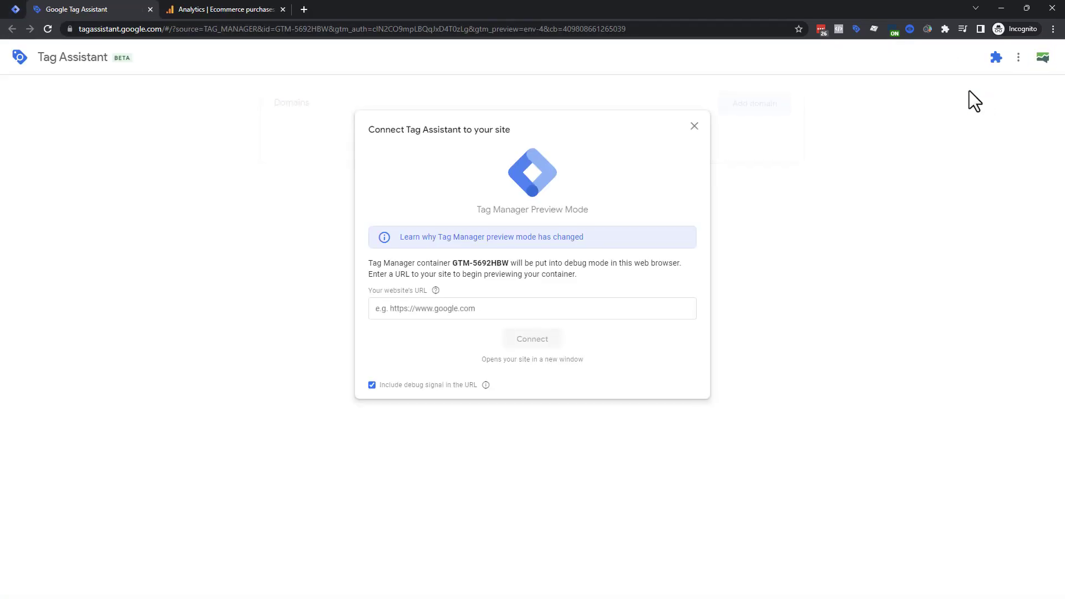
left_click(577, 314)
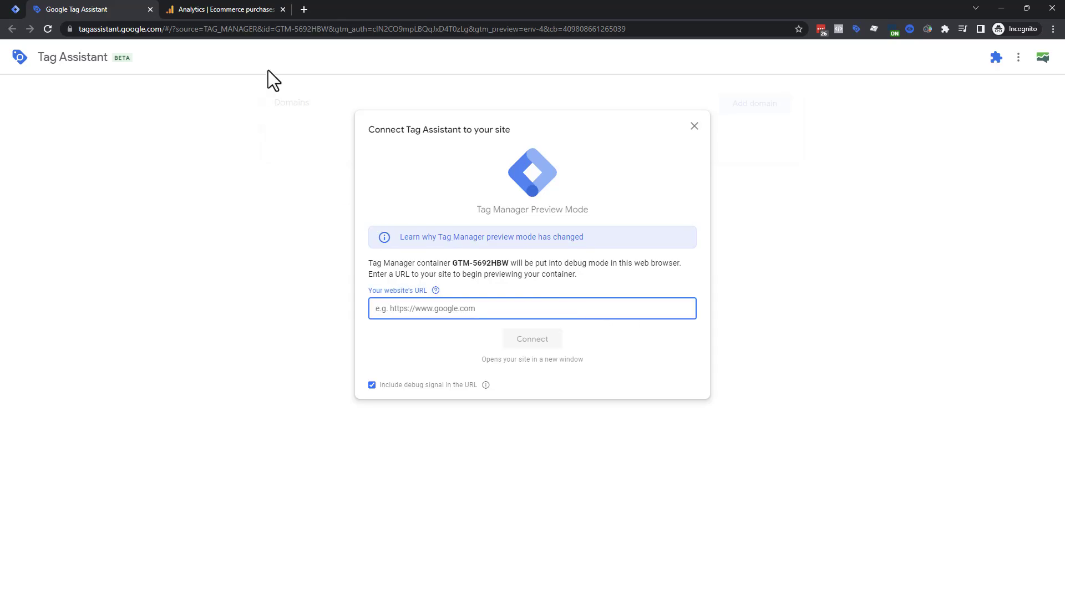
left_click(304, 10)
type("measurementmarketing.io")
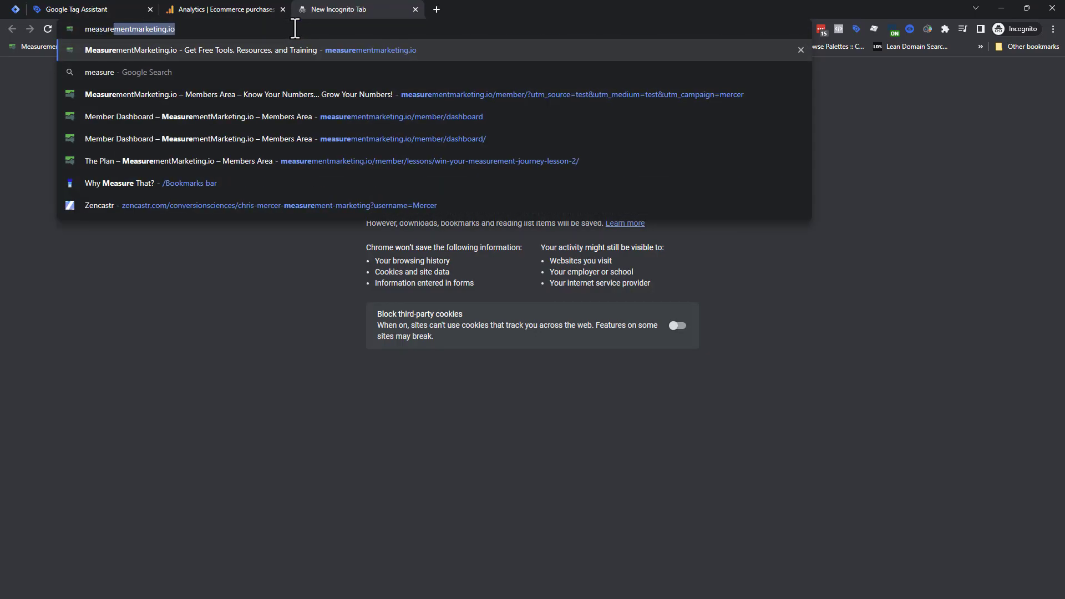
type("/demo")
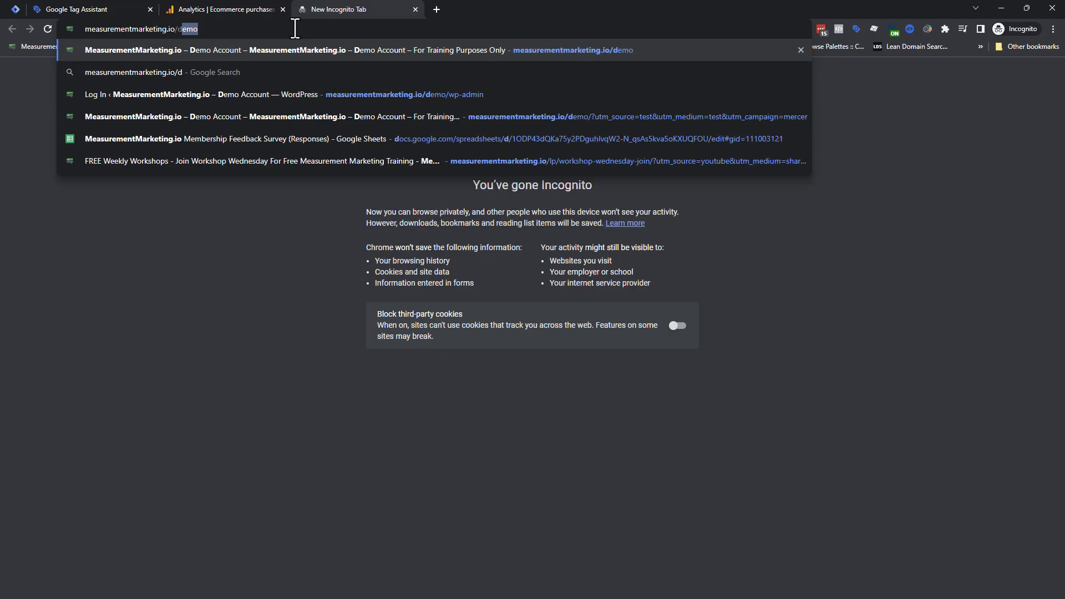
key("Down")
key("Down")
key("Down")
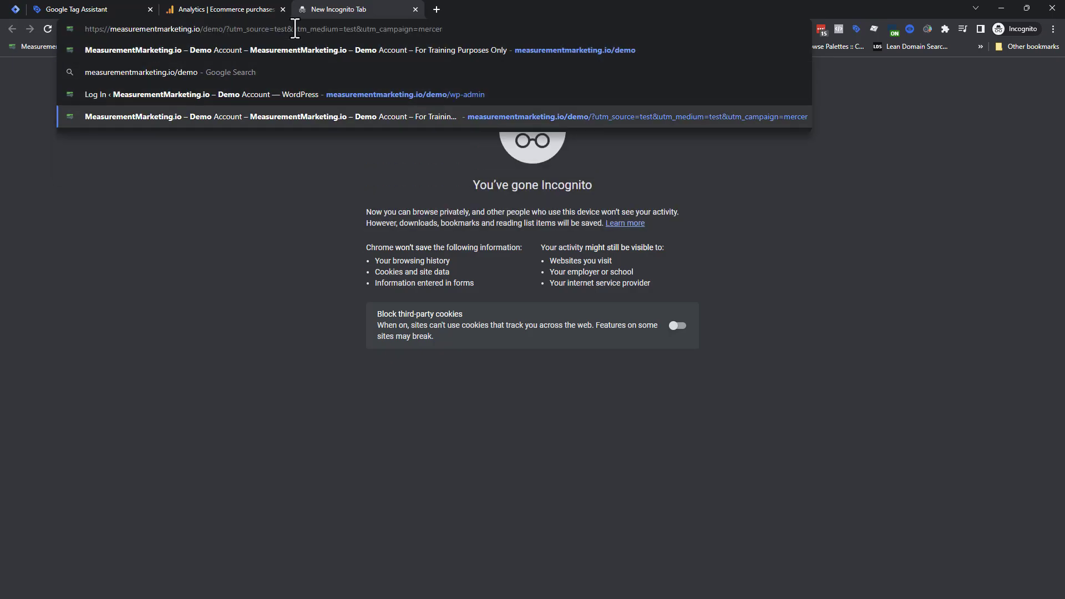
left_click_drag(452, 28, 90, 38)
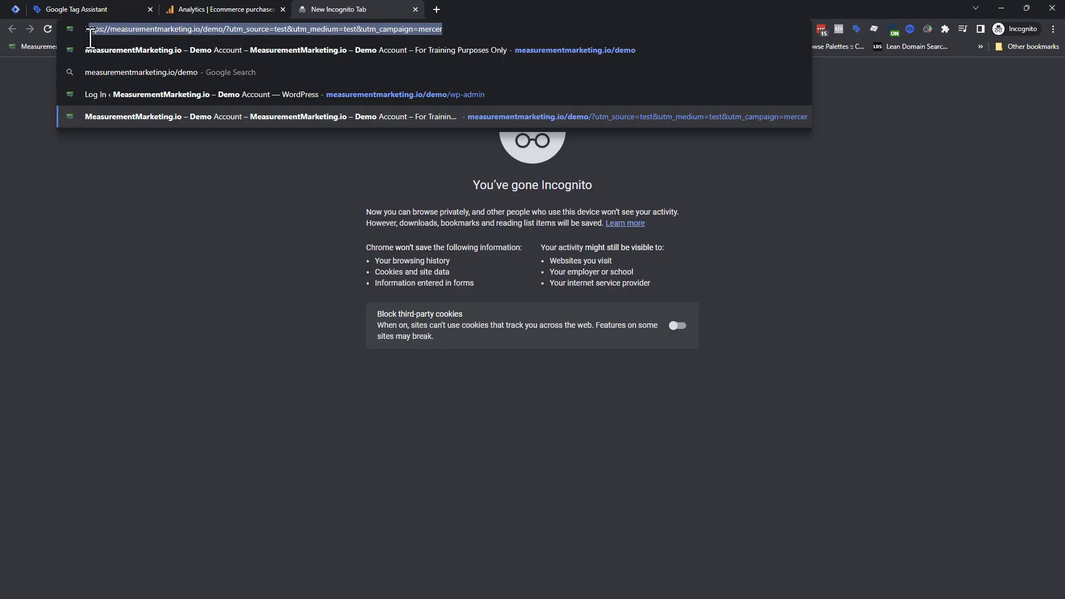
left_click(415, 9)
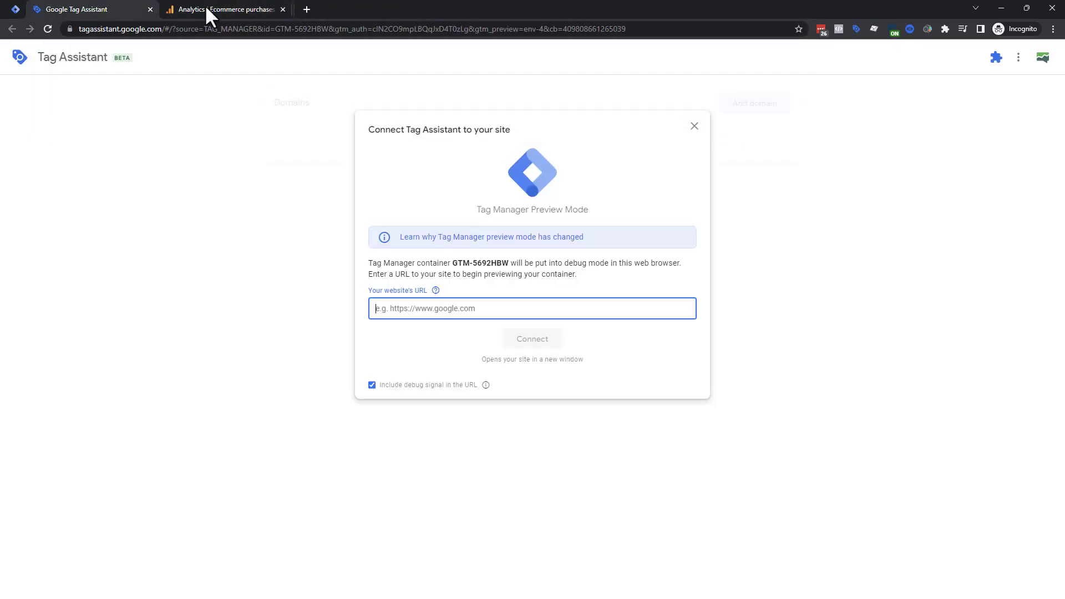
left_click(452, 308)
key("ctrl+v")
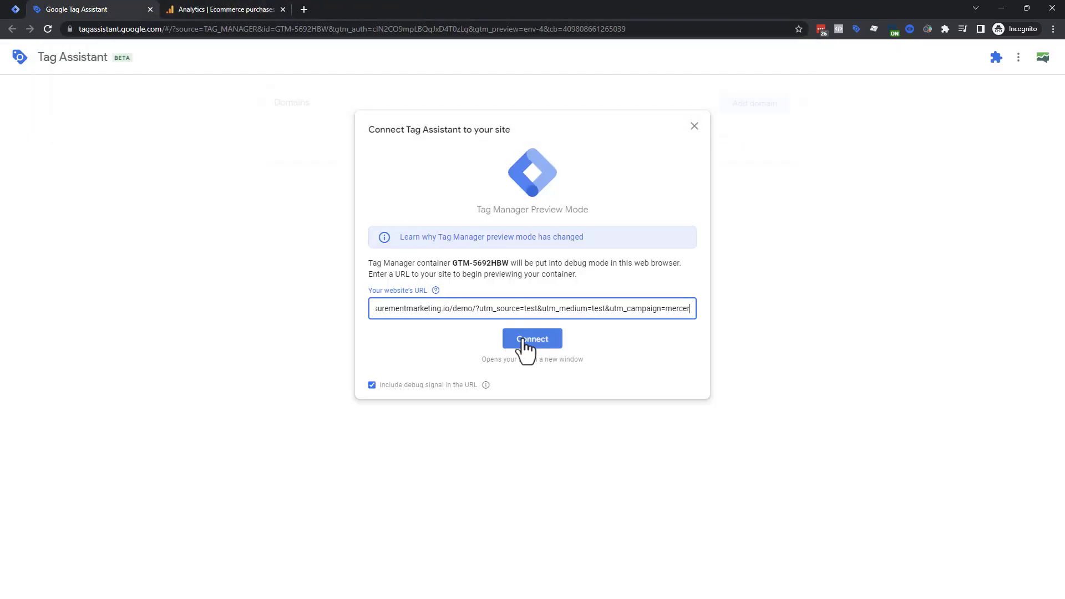
left_click(518, 343)
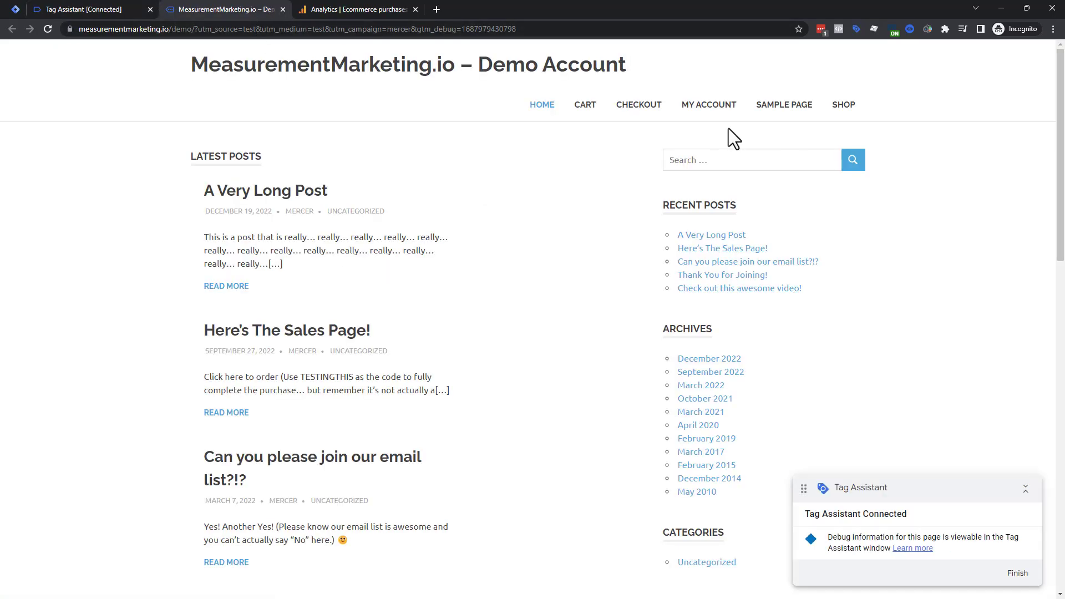
From the Shop page, add the $10 Donation to the cart and view the cart
left_click(841, 105)
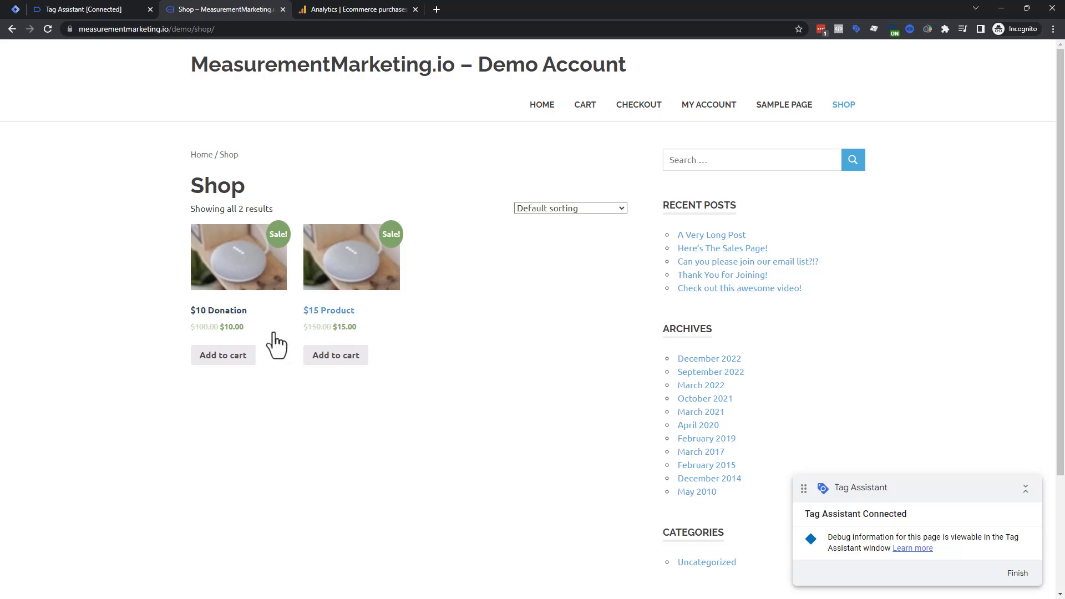
left_click(855, 105)
left_click(236, 266)
left_click(511, 311)
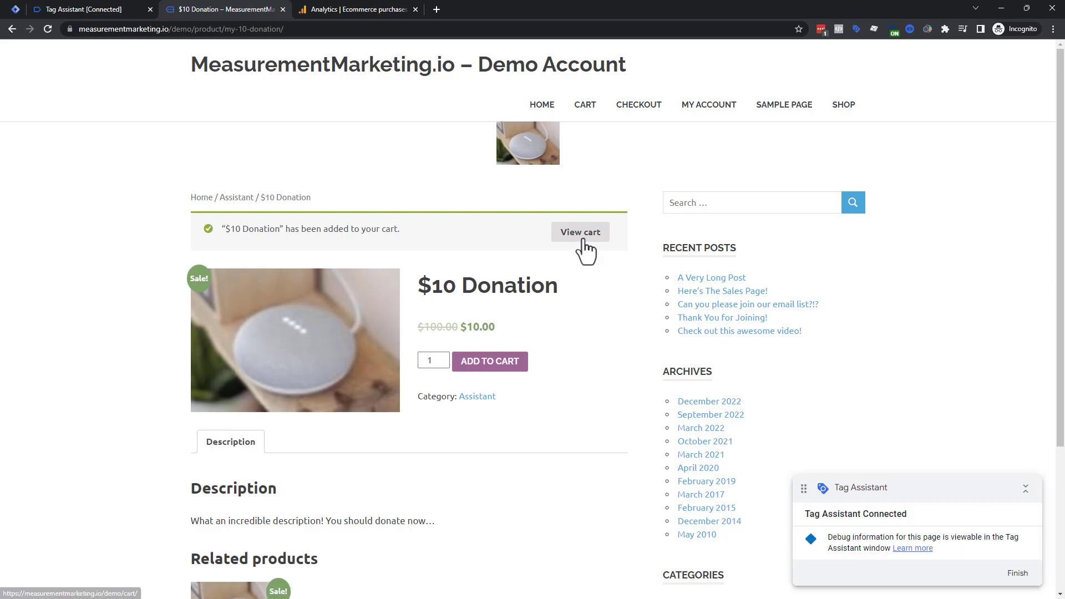
left_click(582, 238)
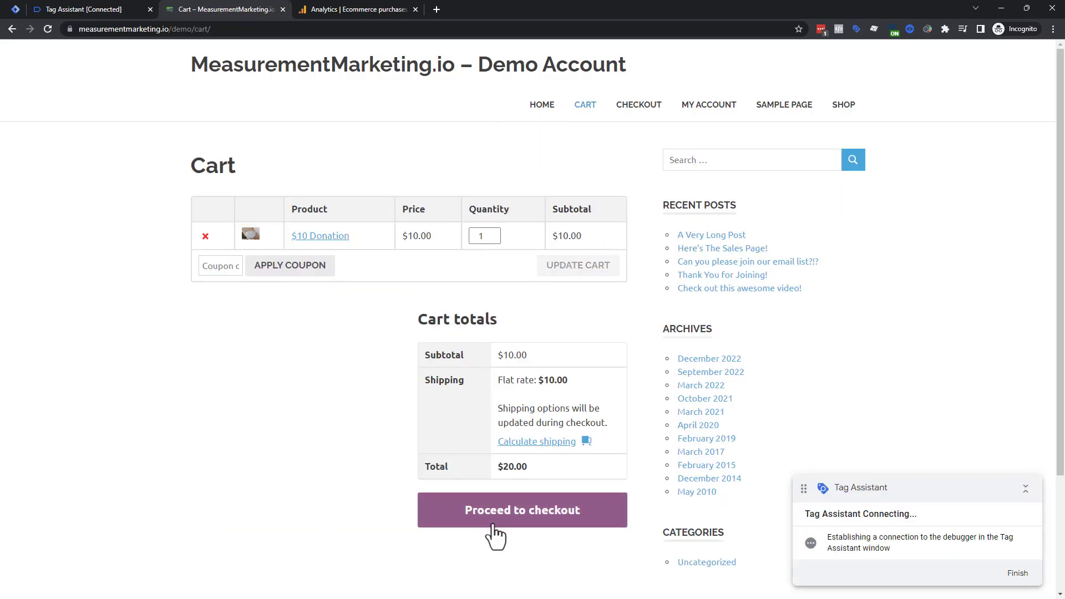
Check out with 'Test' billing details and place the order
left_click(463, 520)
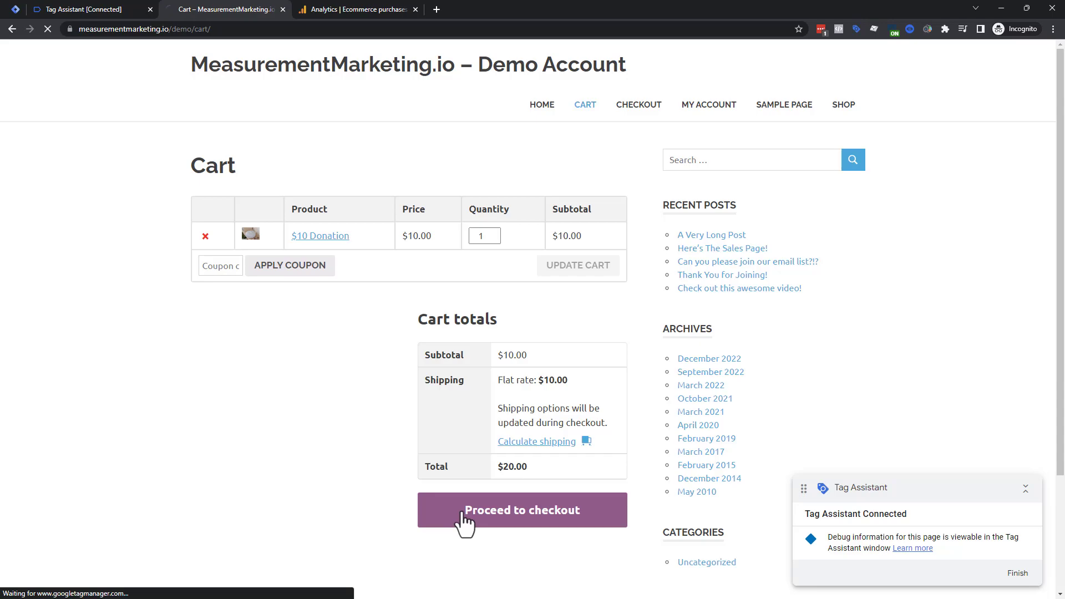
scroll(305, 423, "down", 3)
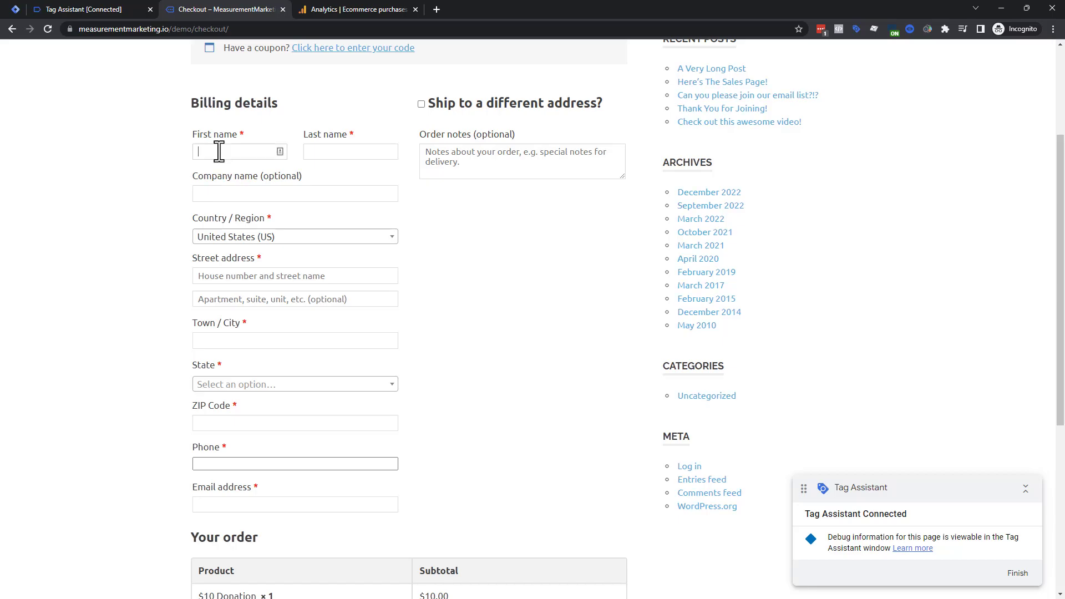
type("Test")
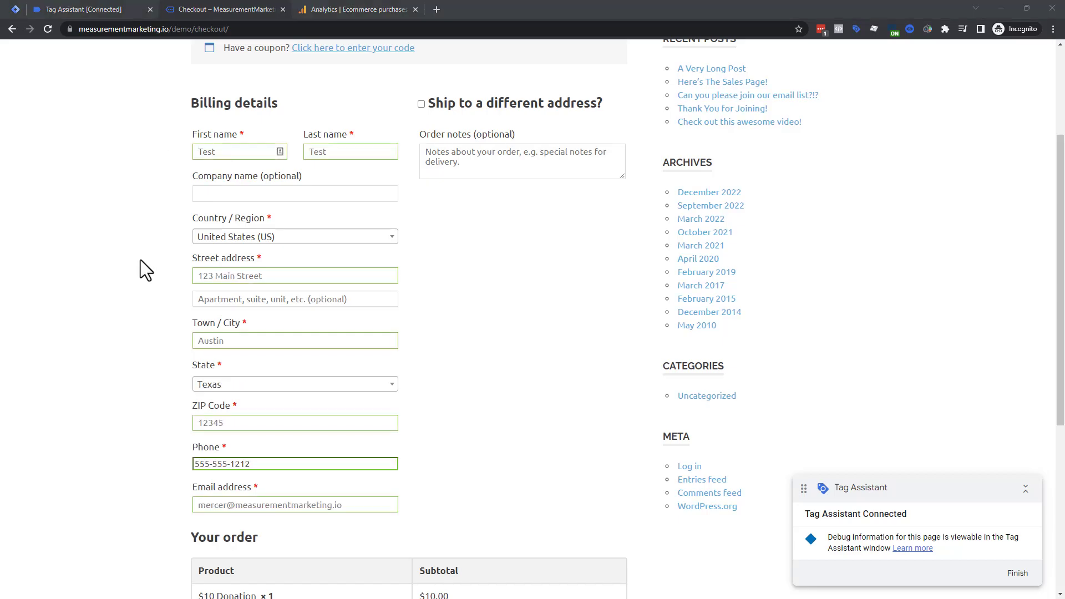
scroll(381, 221, "down", 6)
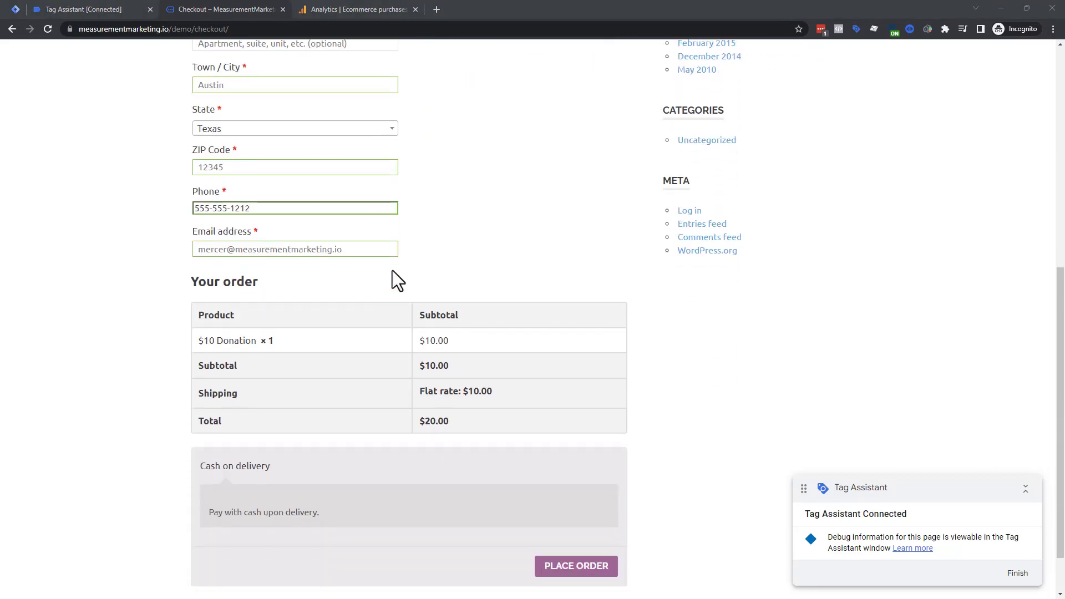
left_click(569, 519)
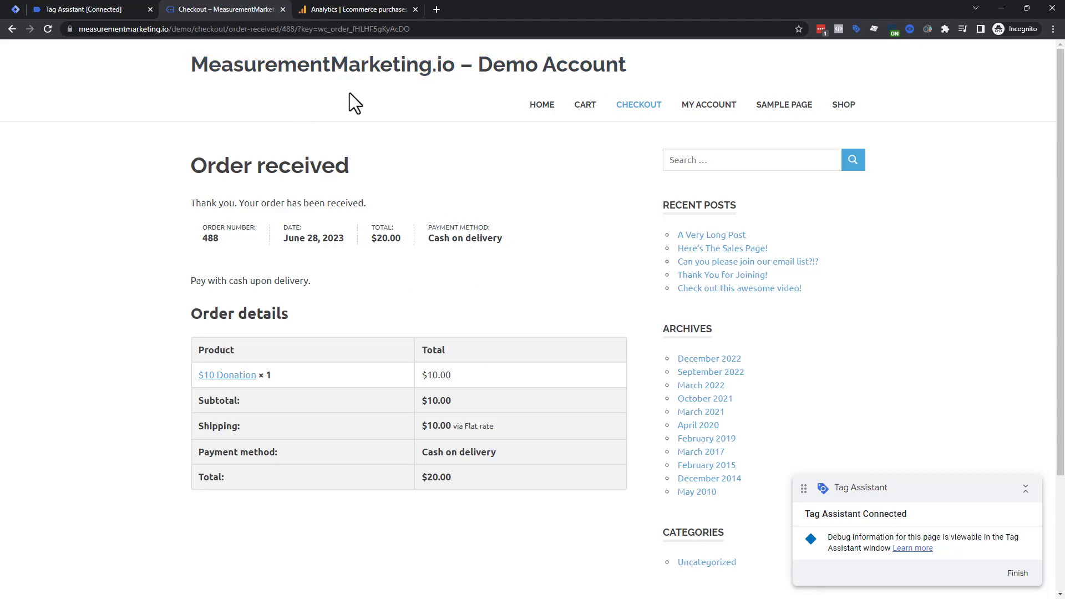
In Tag Assistant, dismiss the connected notice and collapse each page's event group in the left list
left_click(70, 8)
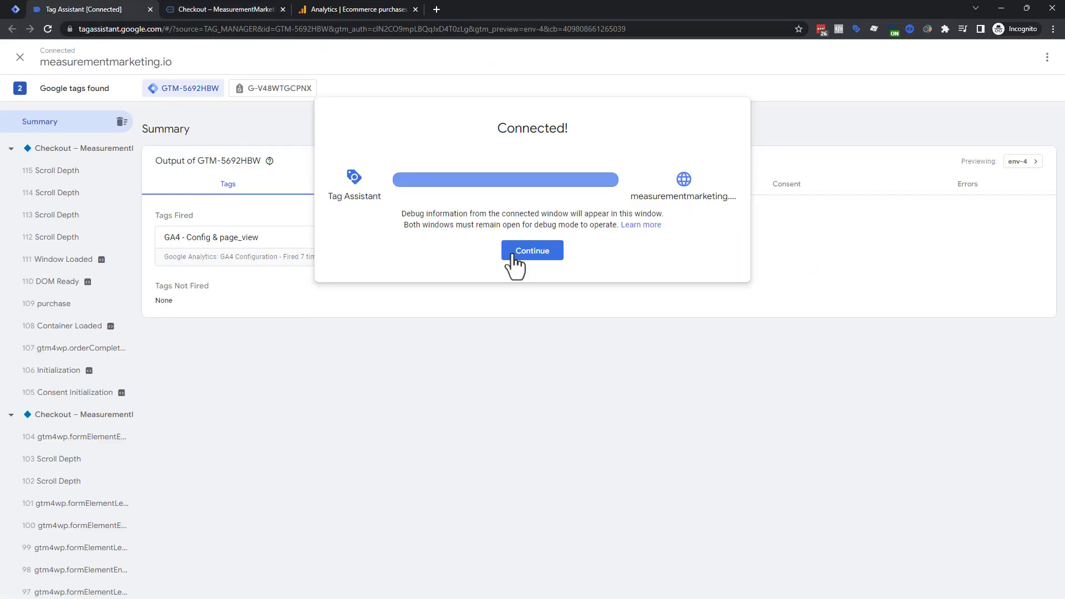
left_click(531, 251)
left_click(11, 148)
left_click(11, 171)
left_click(11, 193)
left_click(11, 215)
left_click(11, 237)
left_click(11, 259)
left_click(11, 281)
left_click(11, 281)
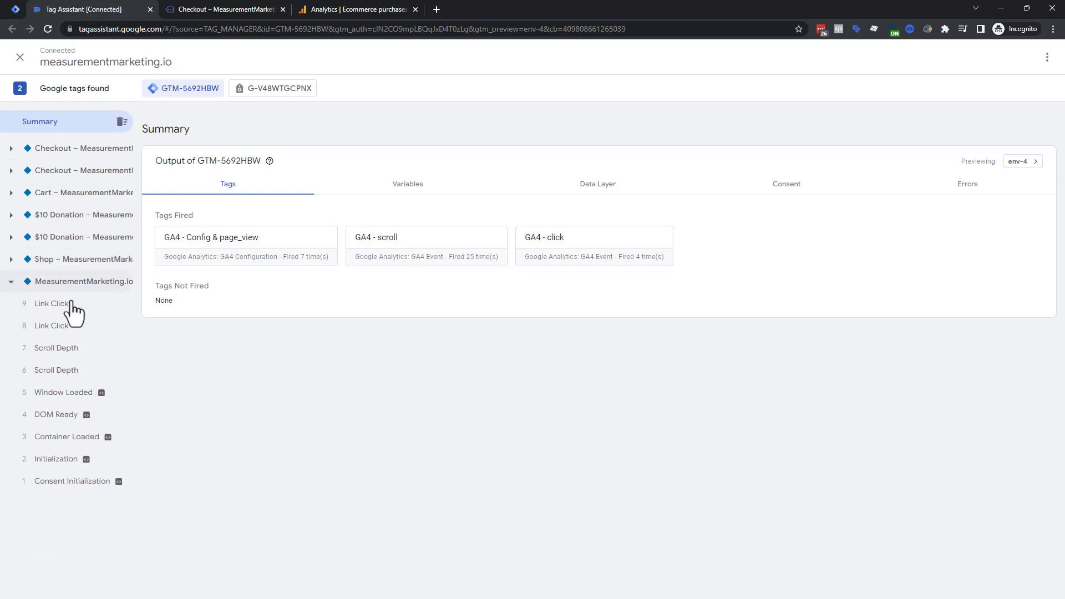
left_click(10, 282)
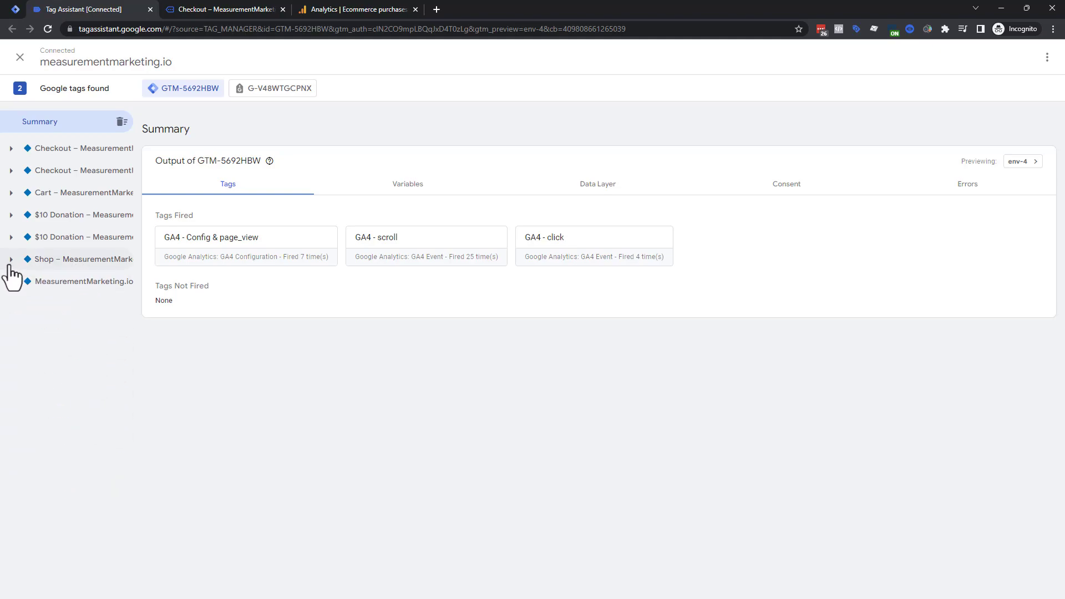
left_click(10, 262)
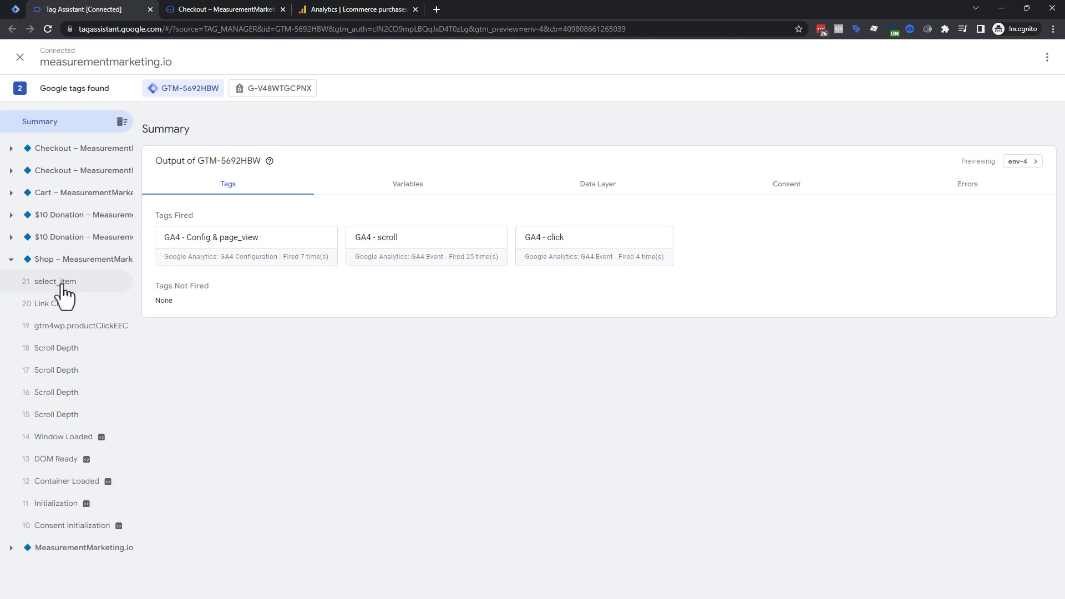
left_click(10, 259)
Browse the $10 Donation, Cart and Checkout events, then open the latest checkout's '109 purchase' event
left_click(11, 237)
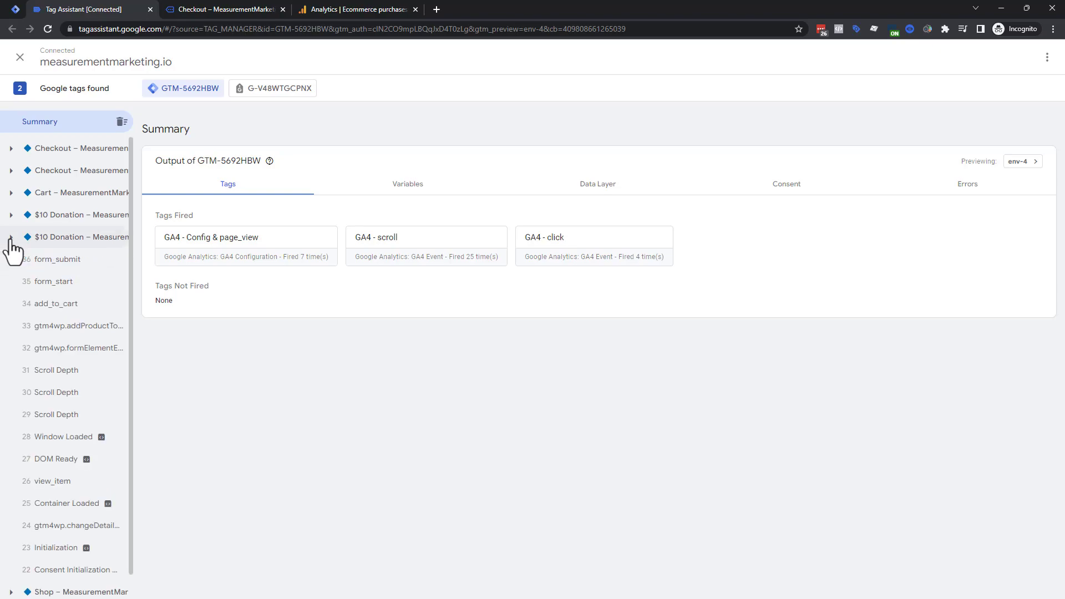
scroll(58, 444, "down", 1)
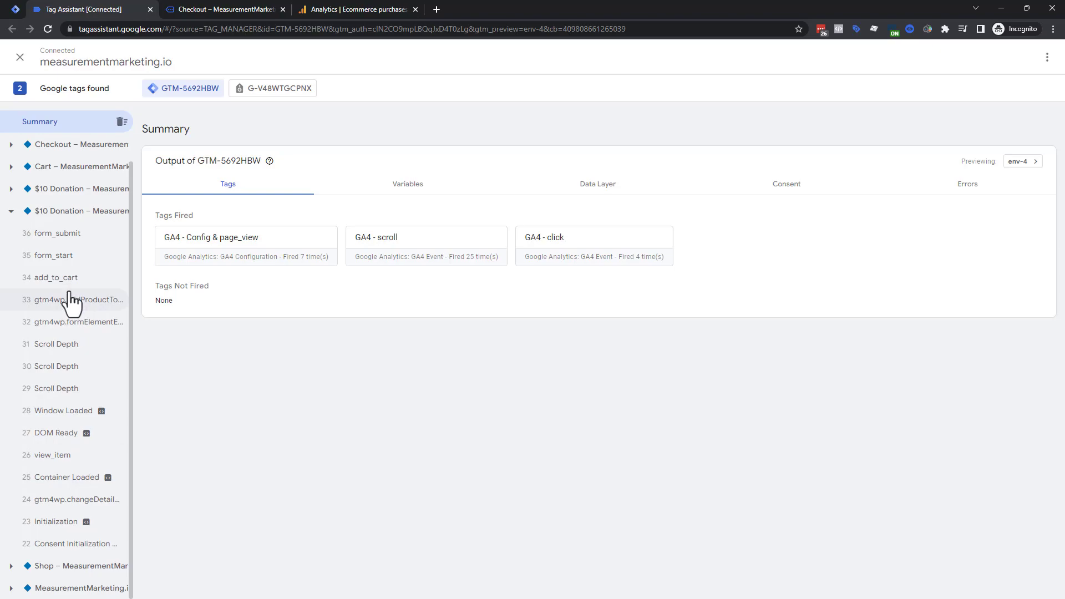
left_click(11, 211)
left_click(9, 195)
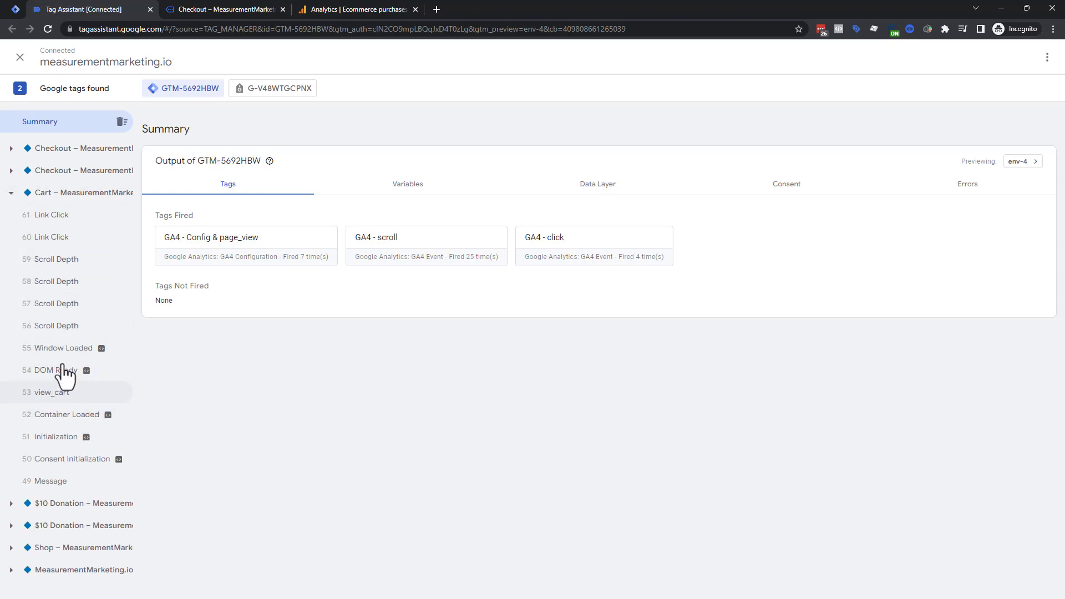
left_click(12, 171)
scroll(61, 333, "down", 10)
scroll(71, 469, "down", 4)
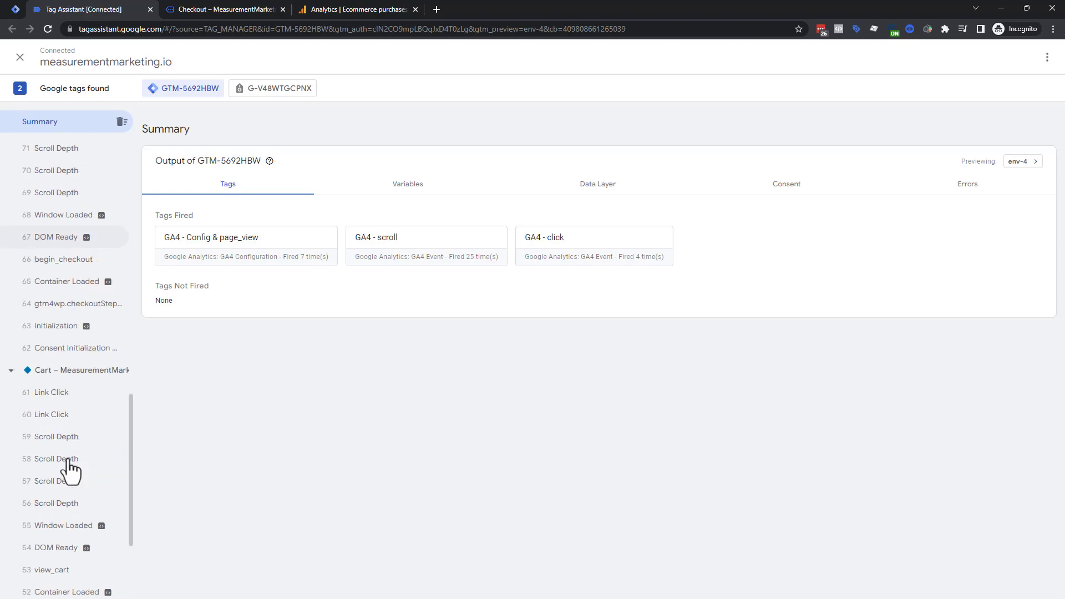
scroll(72, 270, "up", 1)
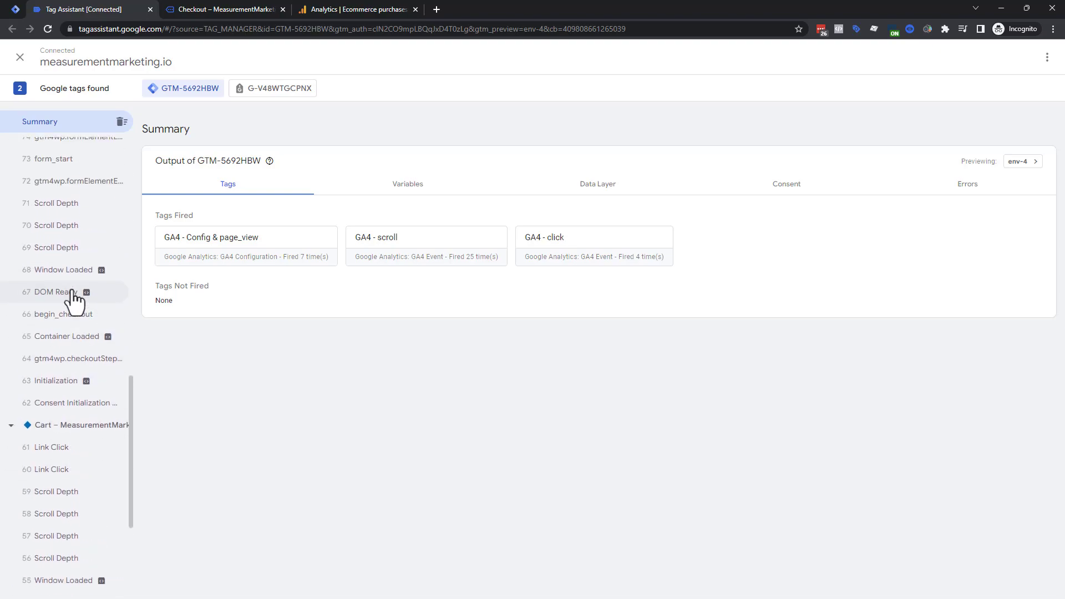
scroll(77, 333, "up", 12)
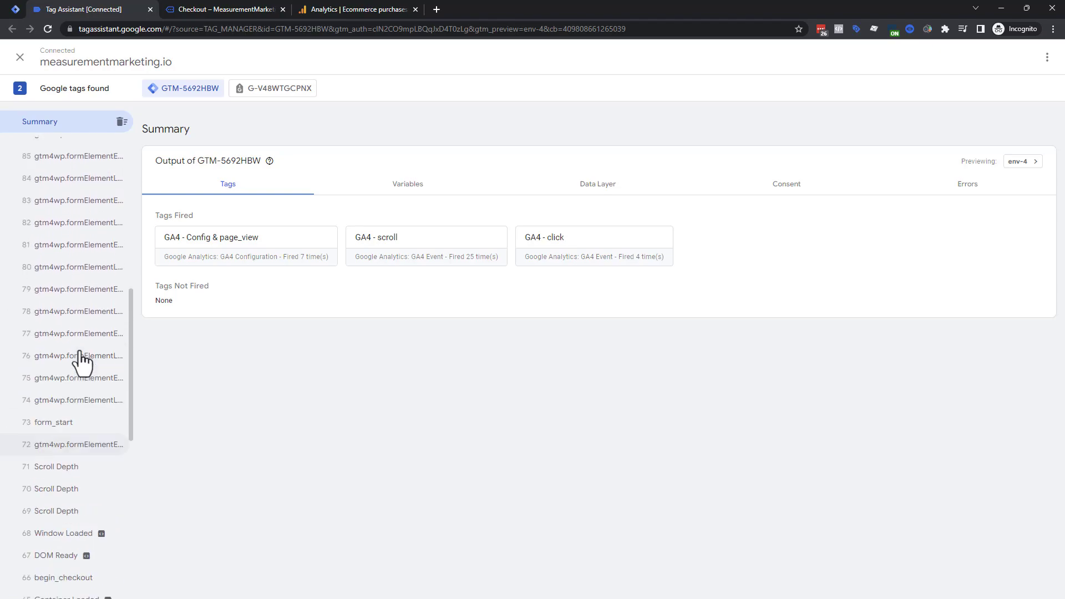
left_click(11, 170)
left_click(11, 148)
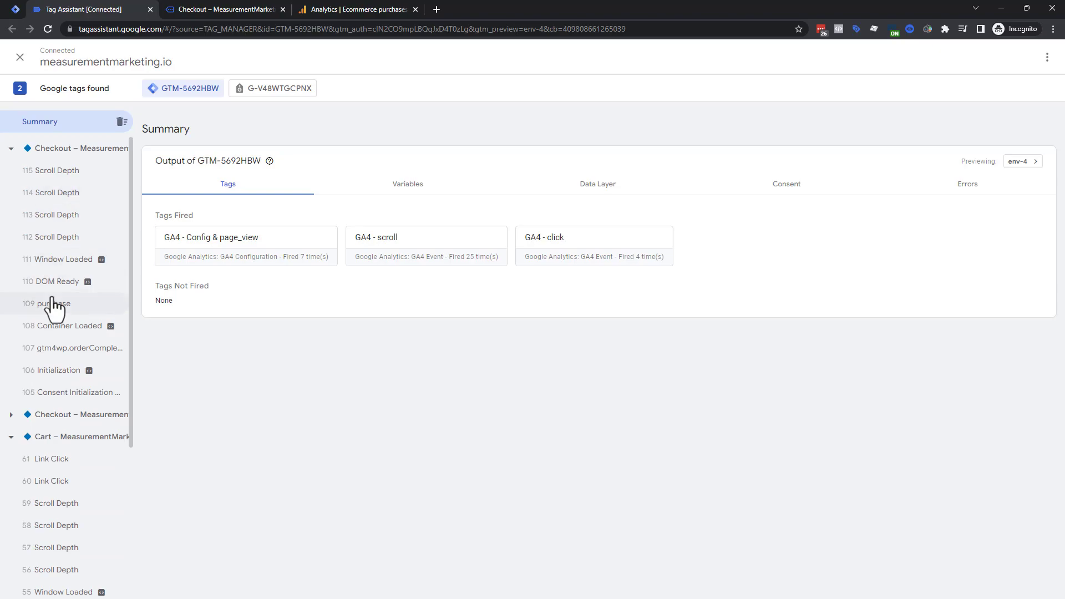
left_click(11, 437)
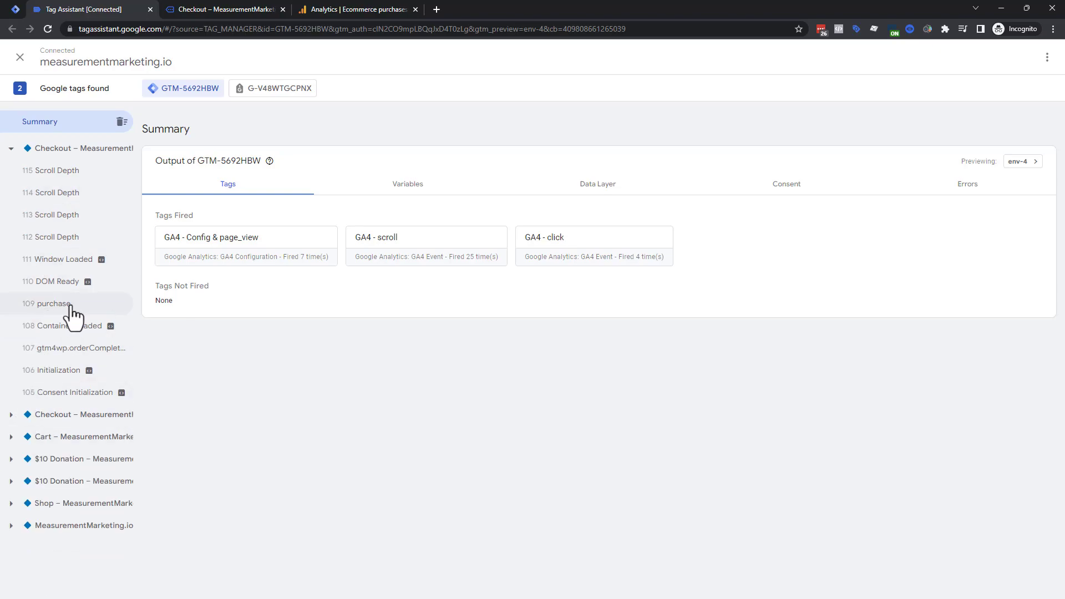
left_click(54, 305)
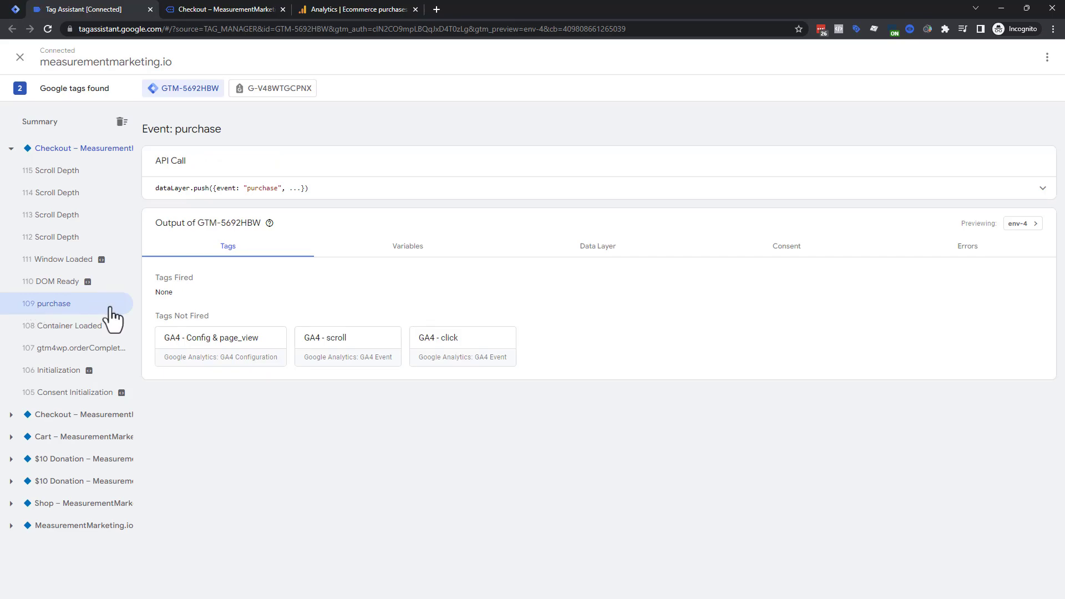
Read the purchase event's ecommerce object on the Data Layer tab, then return to Tags and collapse the Checkout group
left_click(599, 247)
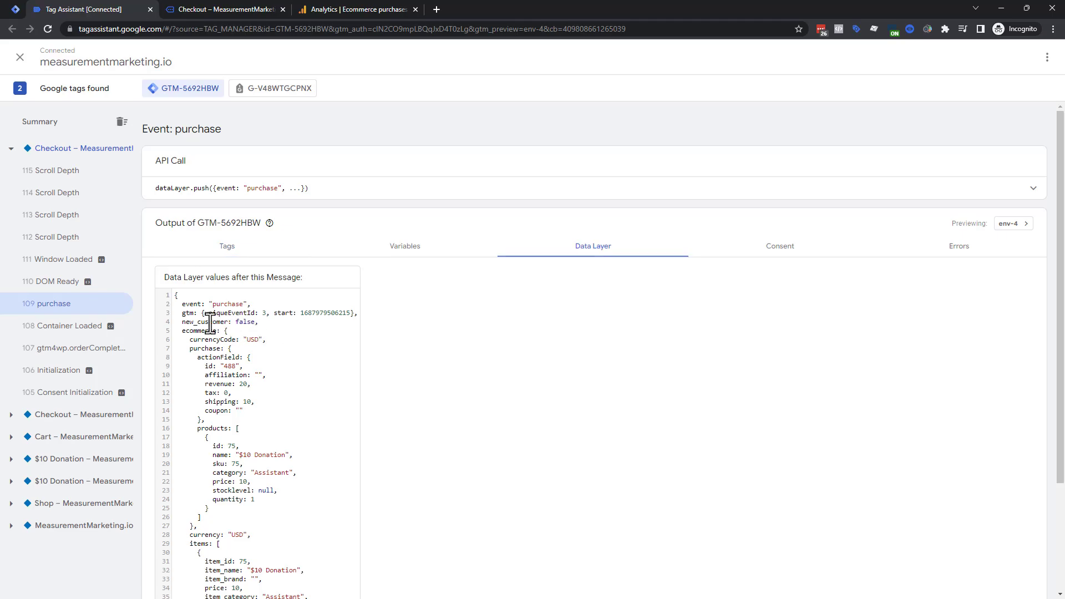
left_click_drag(181, 313, 263, 579)
scroll(311, 469, "down", 3)
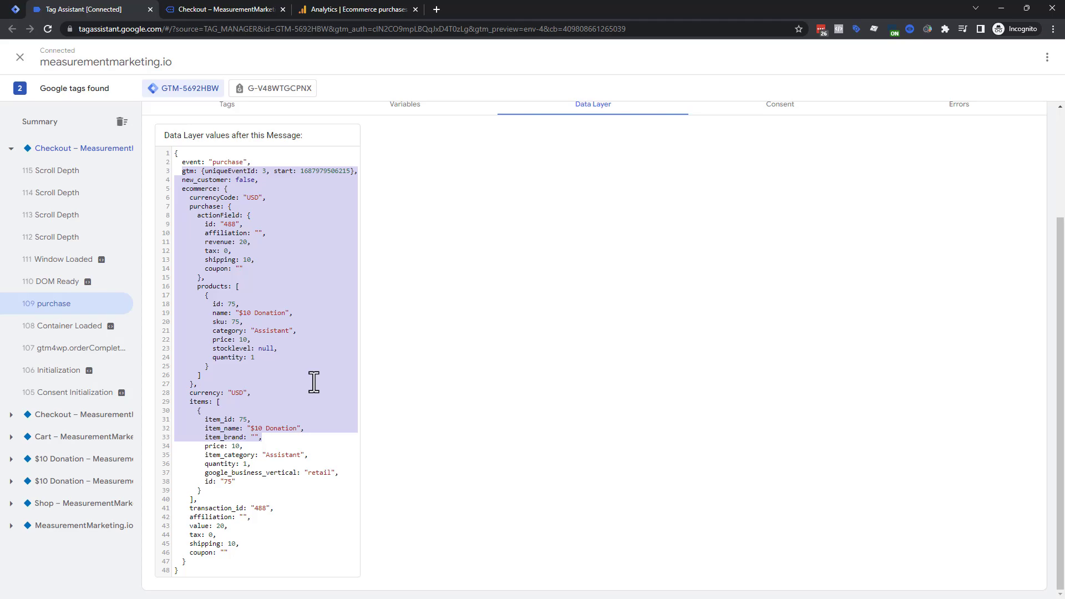
left_click(314, 383)
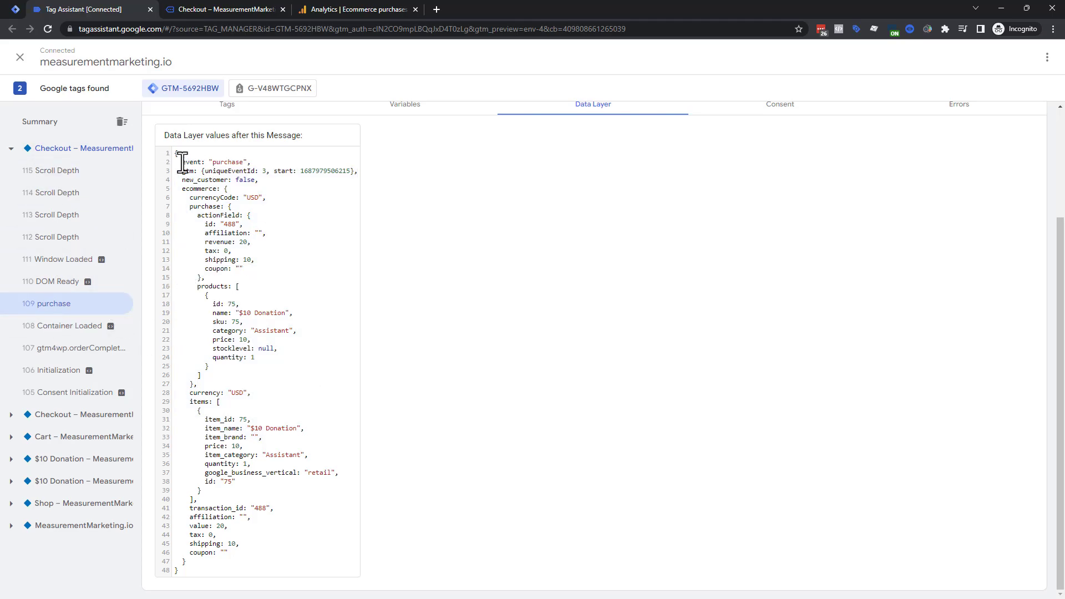
left_click_drag(182, 162, 273, 549)
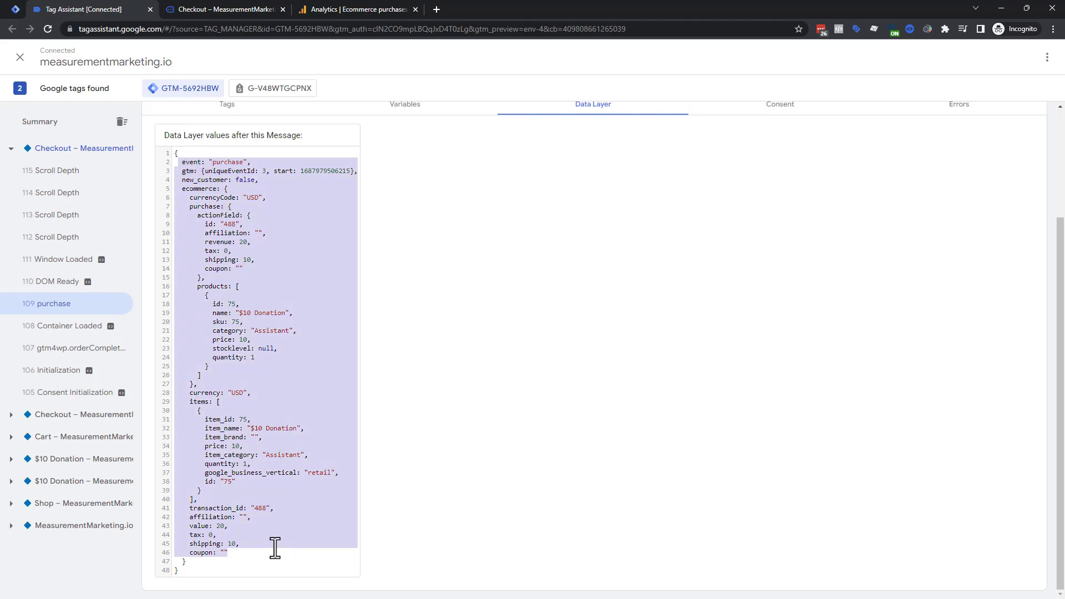
left_click(276, 375)
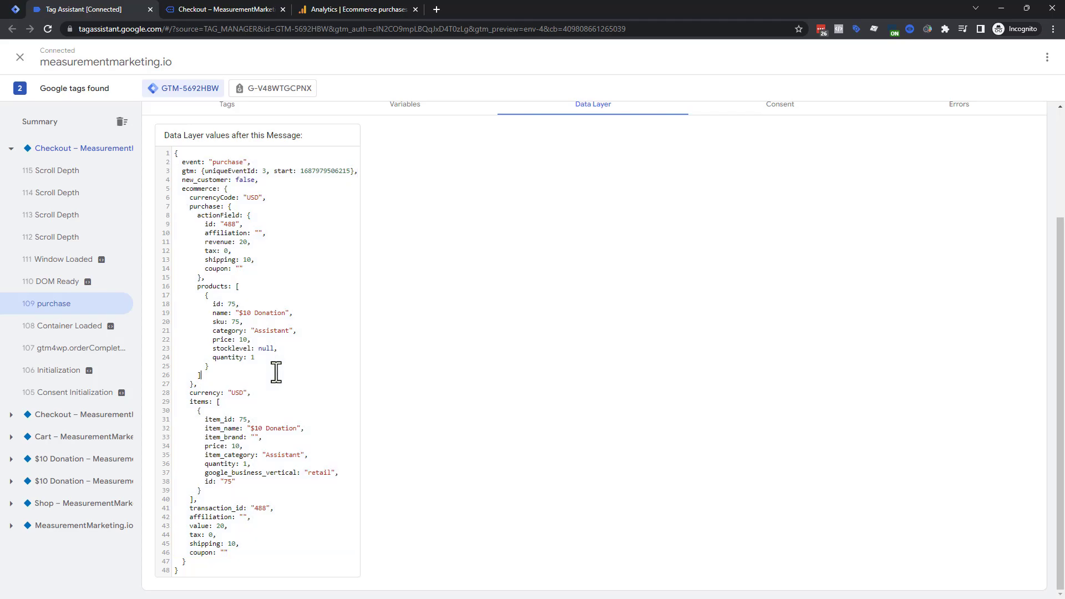
scroll(276, 371, "up", 3)
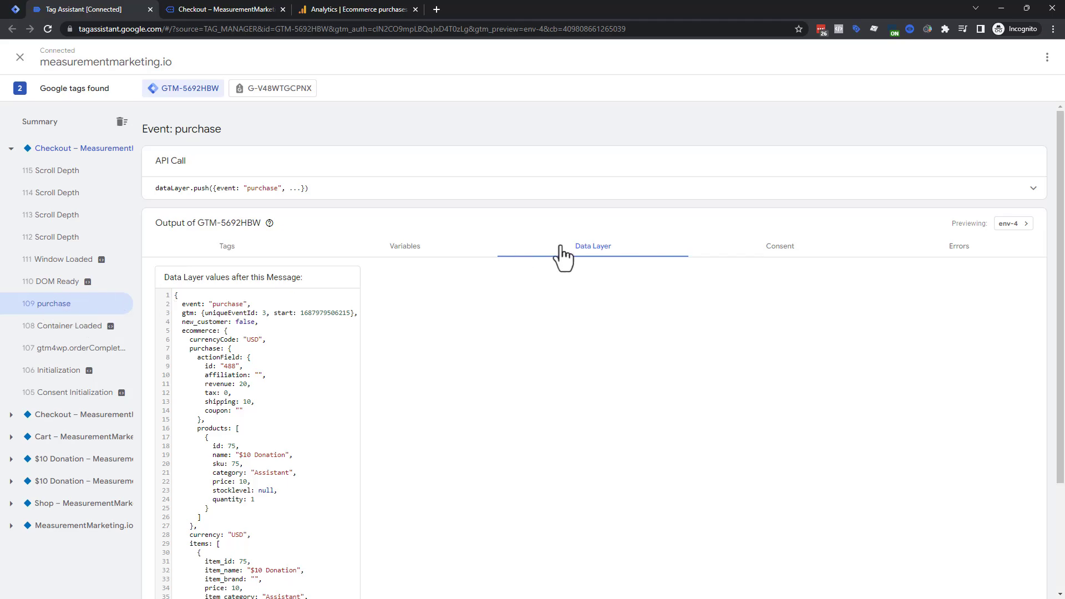
left_click(253, 255)
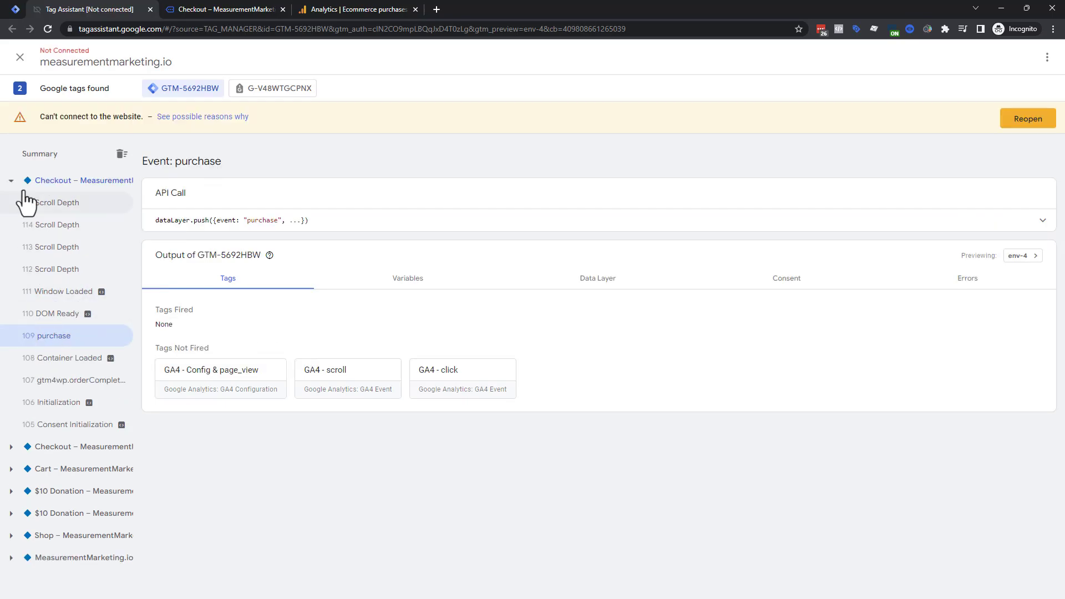
left_click(11, 181)
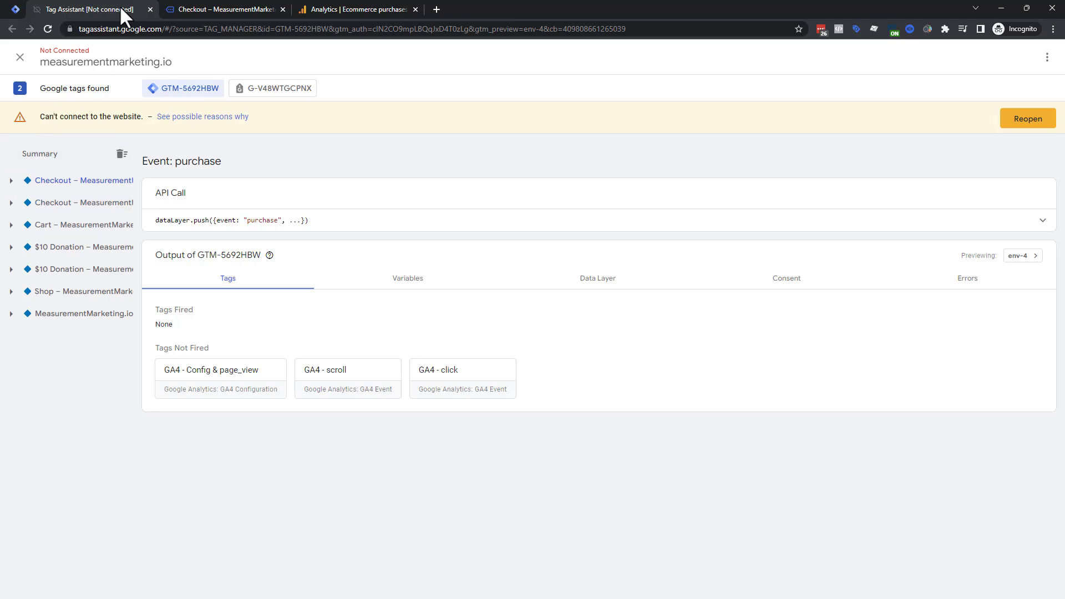
Close the Tag Assistant and order-page tabs and create a new tag in Tag Manager
left_click(150, 9)
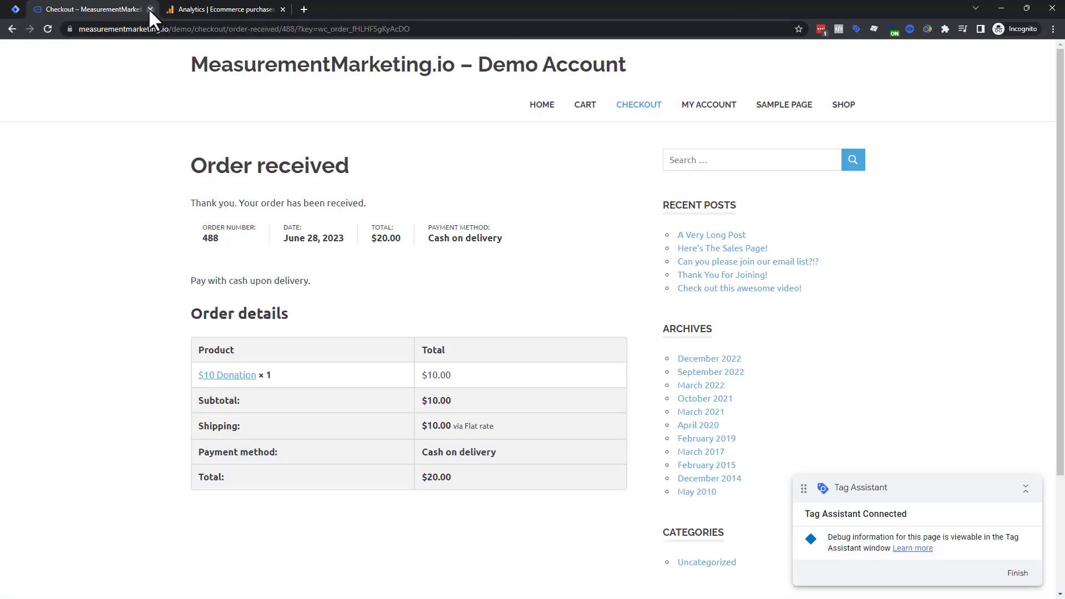
left_click(149, 8)
left_click(17, 9)
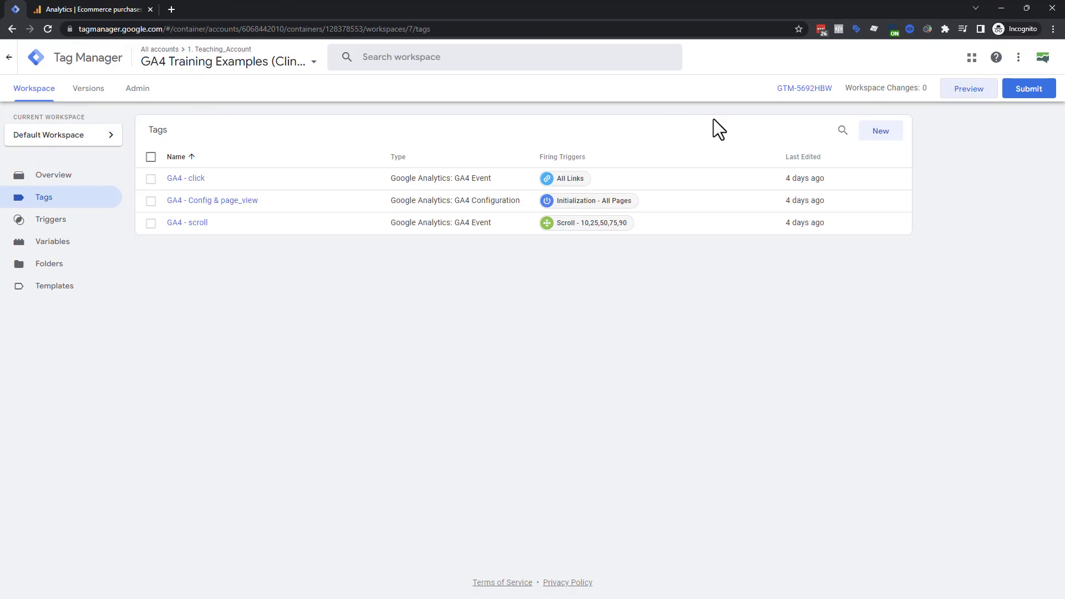
left_click(876, 134)
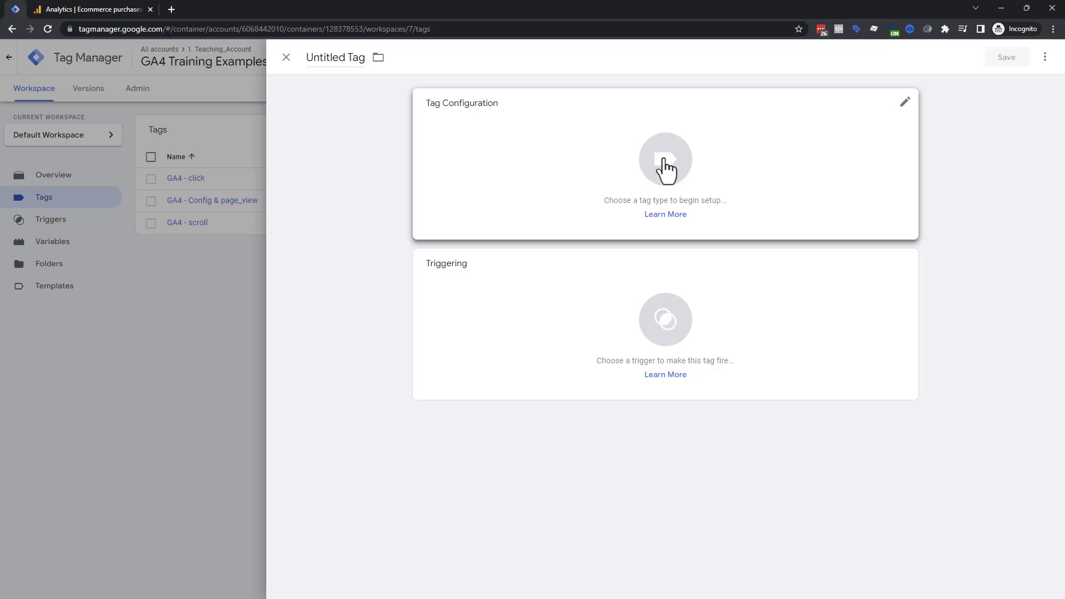
Make the tag a GA4 Event linked to GA4 - Config & page_view with event name {{Event}}
left_click(666, 167)
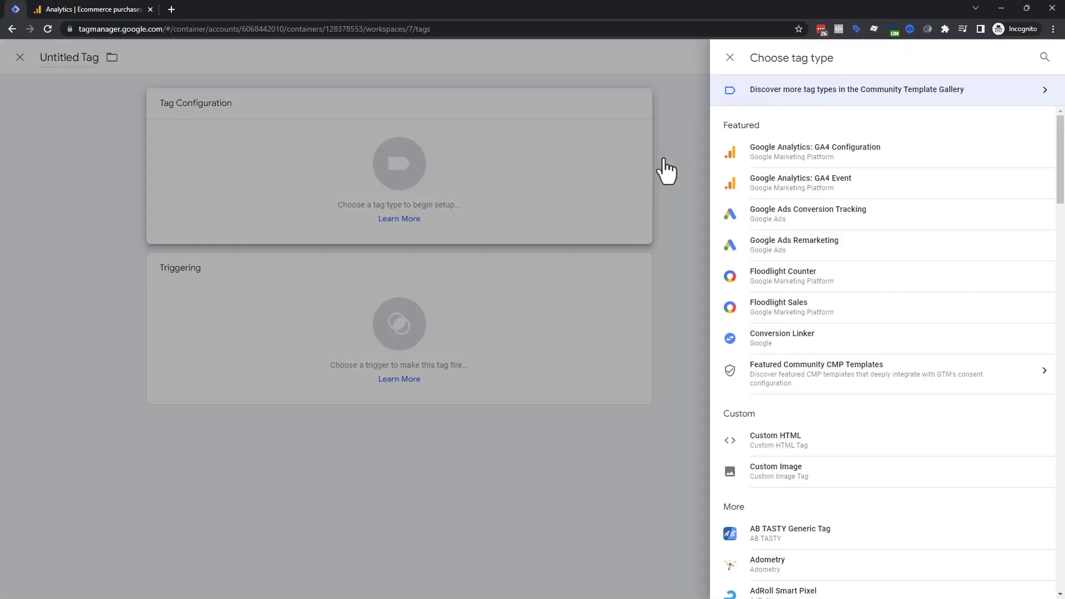
left_click(825, 192)
left_click(539, 214)
left_click(471, 248)
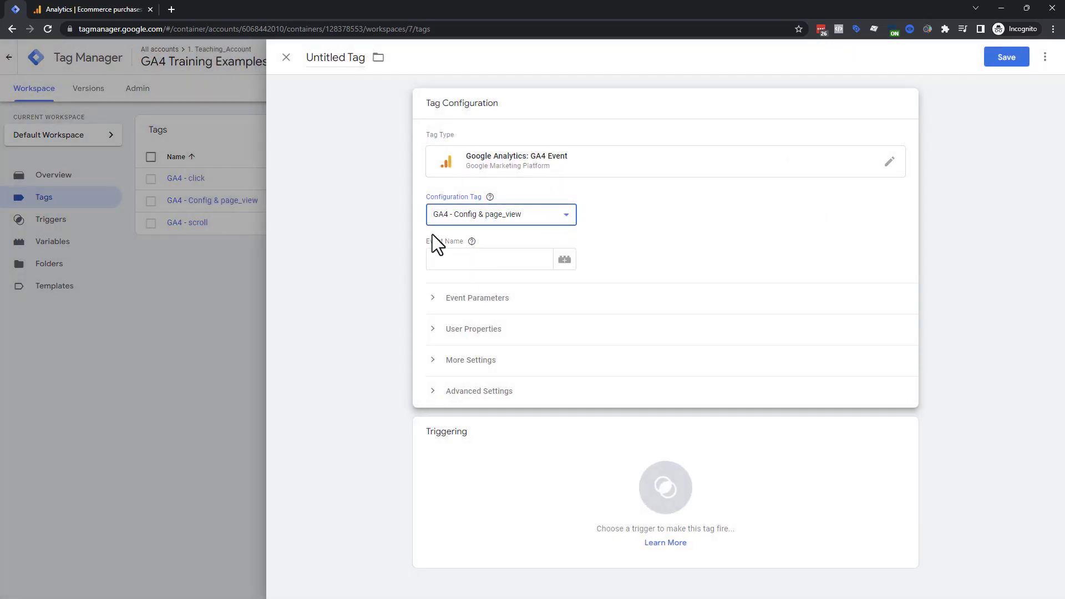
left_click(472, 262)
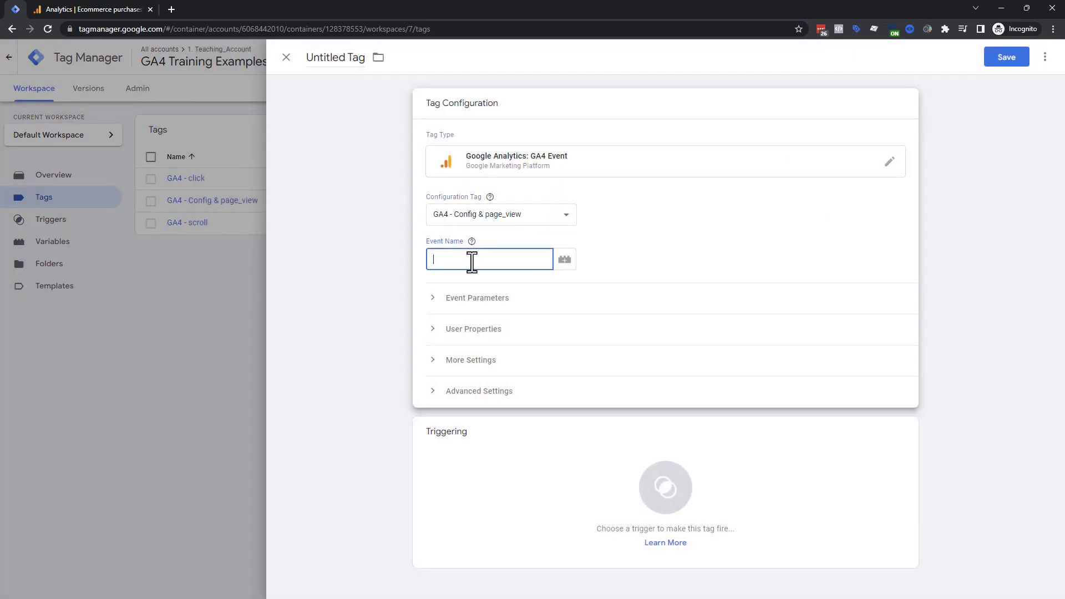
type("{{event")
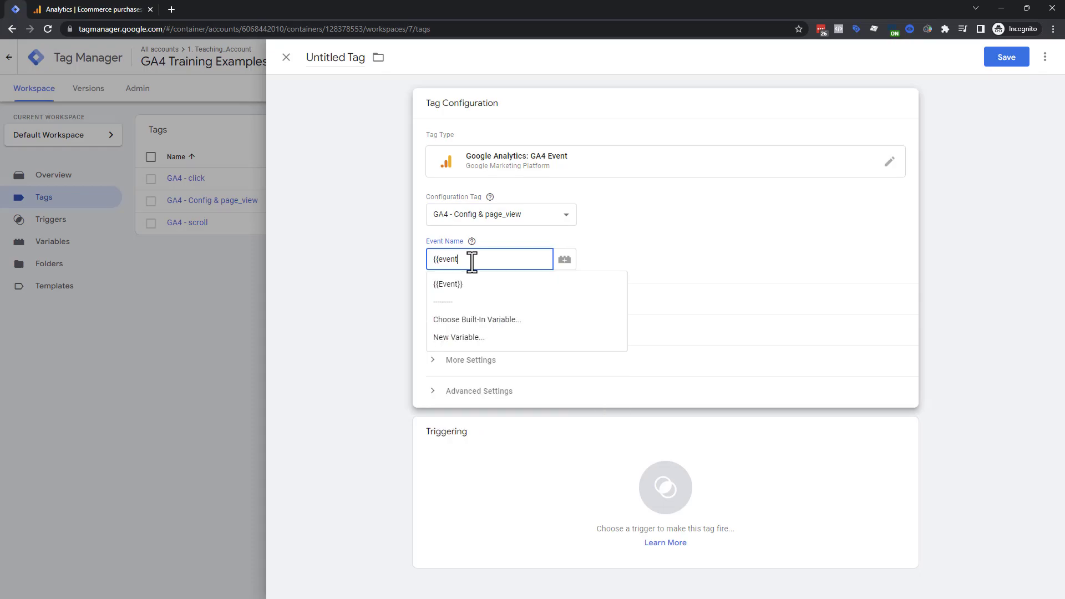
left_click(438, 285)
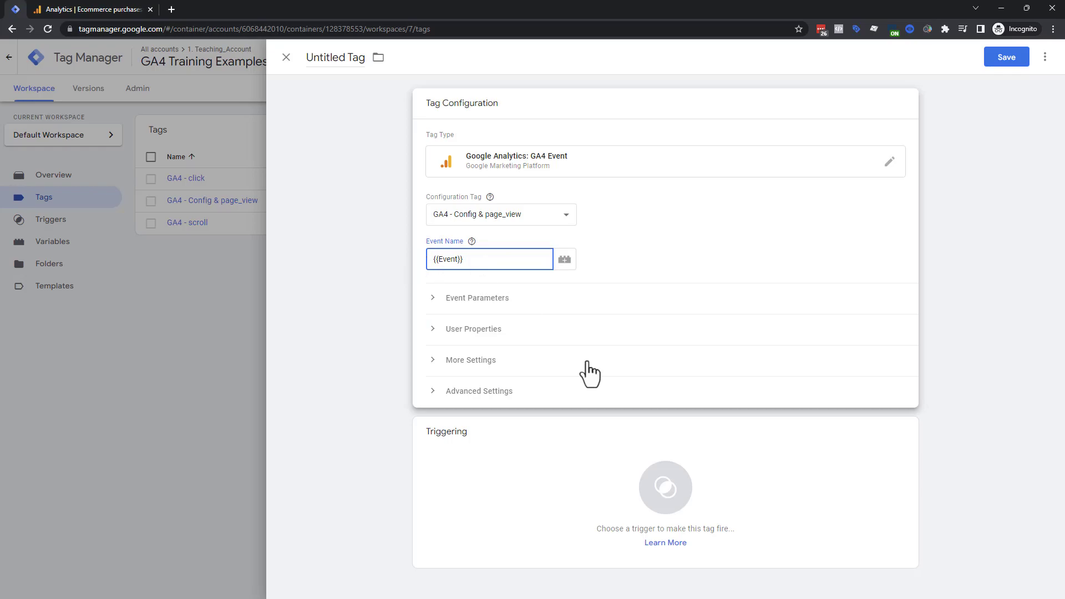
Leave the event parameters empty and enable Send Ecommerce data under More Settings
left_click(432, 309)
left_click(476, 350)
left_click(469, 391)
left_click(466, 418)
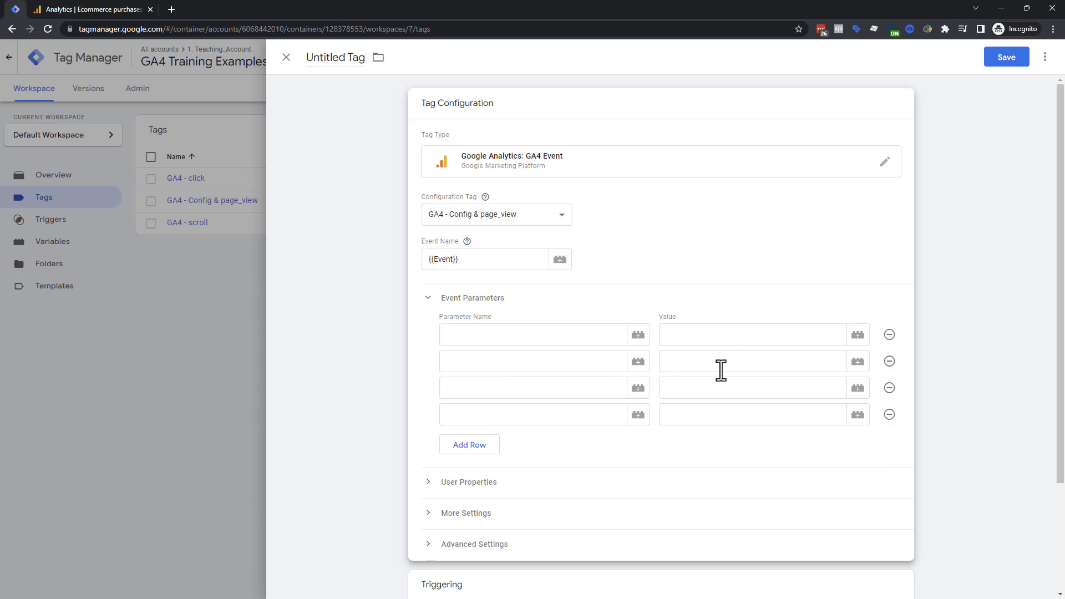
left_click(890, 336)
left_click(890, 335)
left_click(890, 335)
left_click(889, 335)
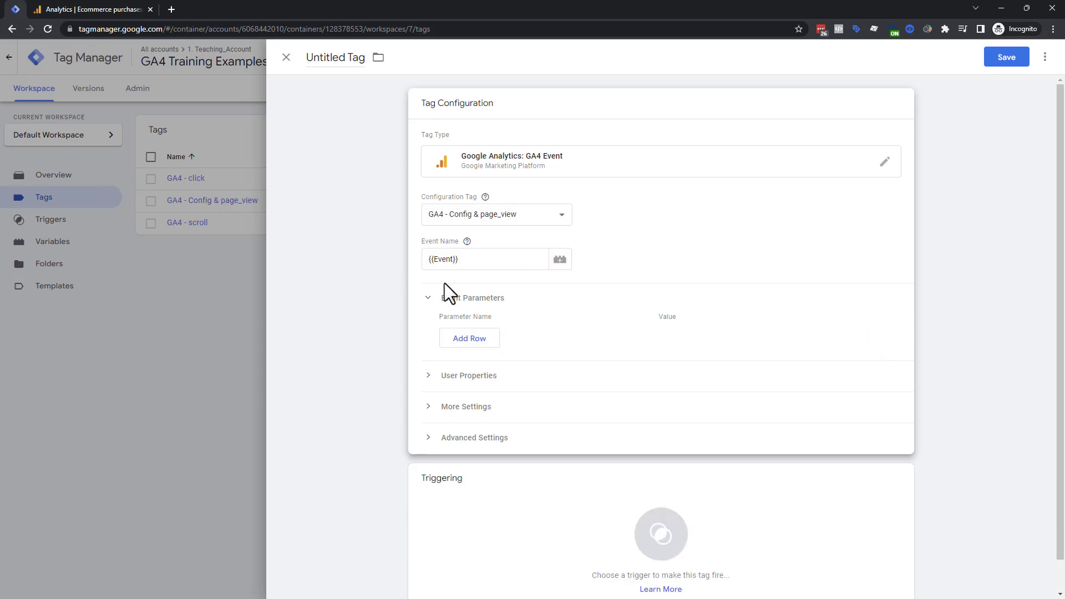
left_click(431, 300)
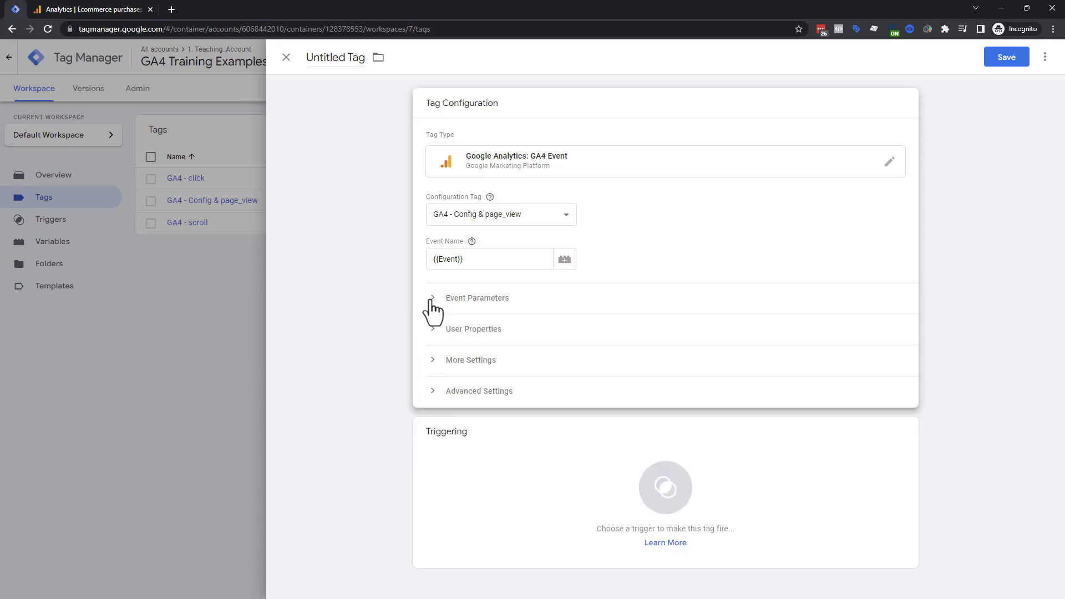
left_click(433, 362)
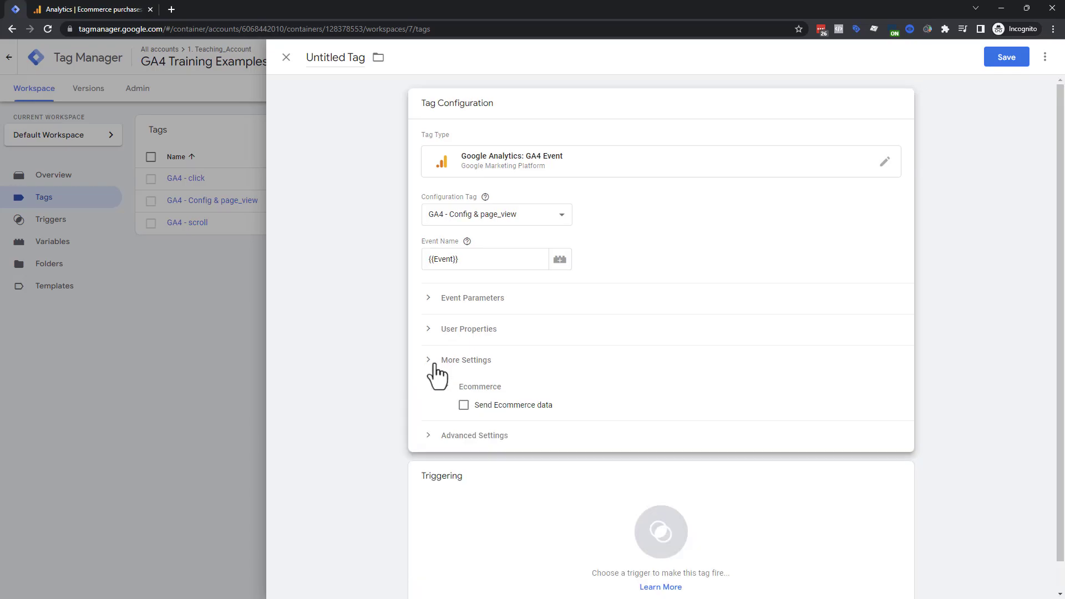
left_click(463, 405)
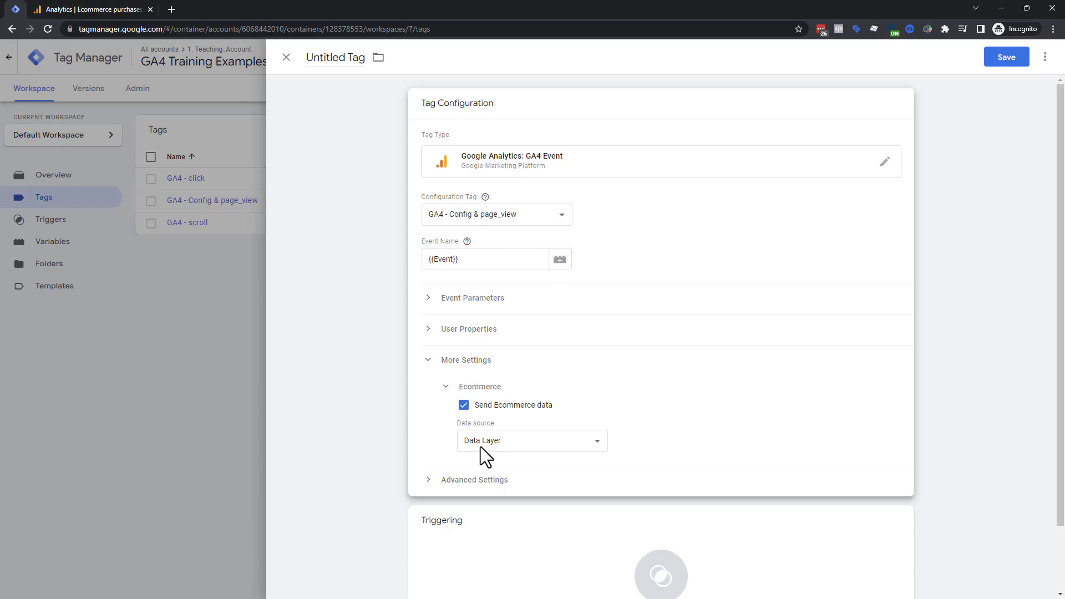
Fire the tag on the CE - Ecom Behavior trigger and open that trigger's settings
scroll(480, 447, "down", 1)
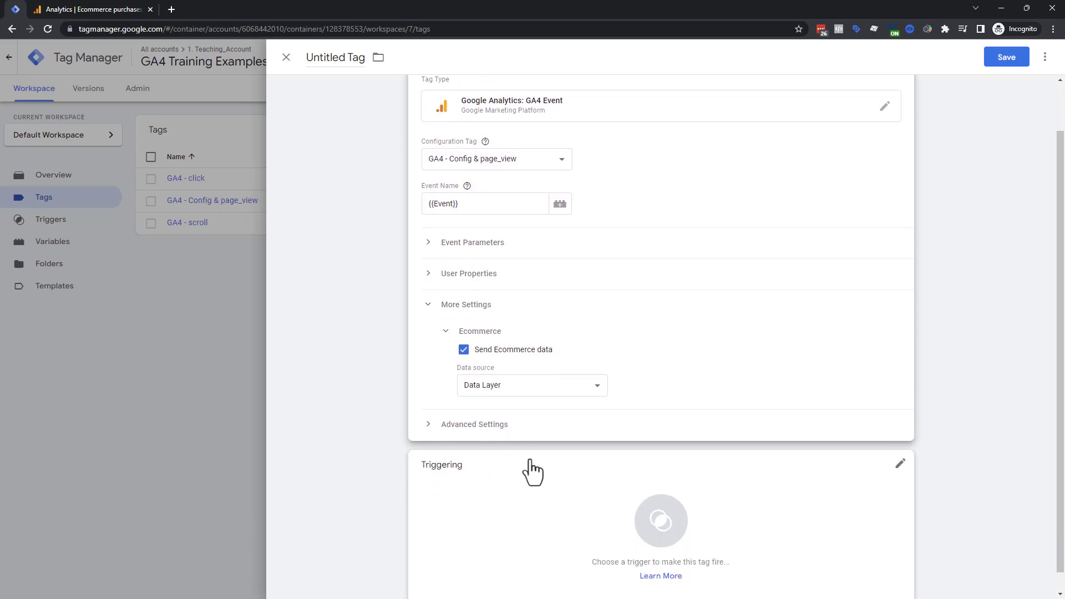
left_click(571, 483)
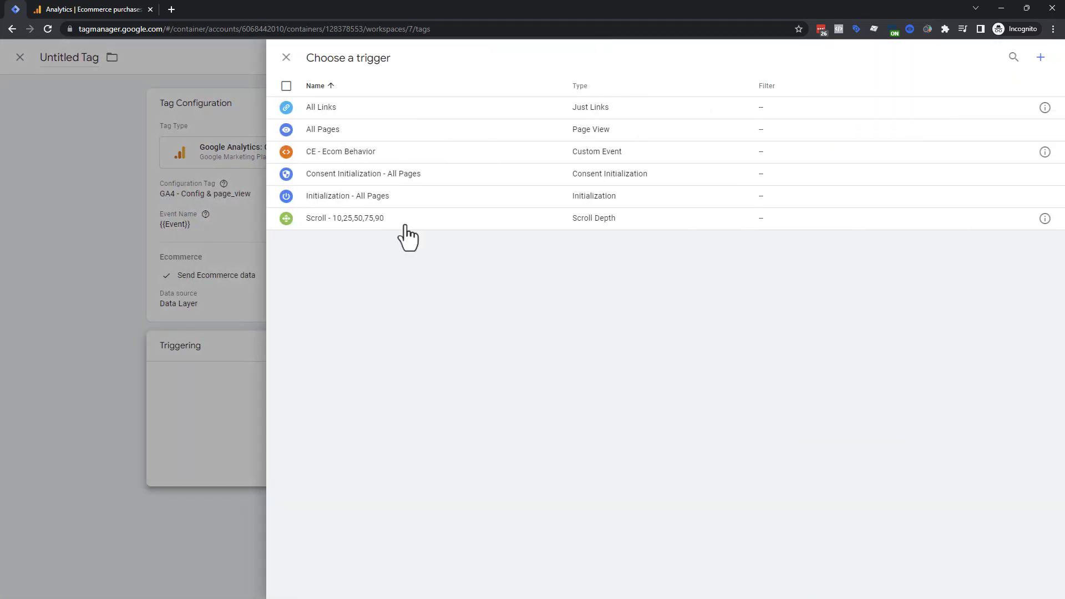
left_click(308, 153)
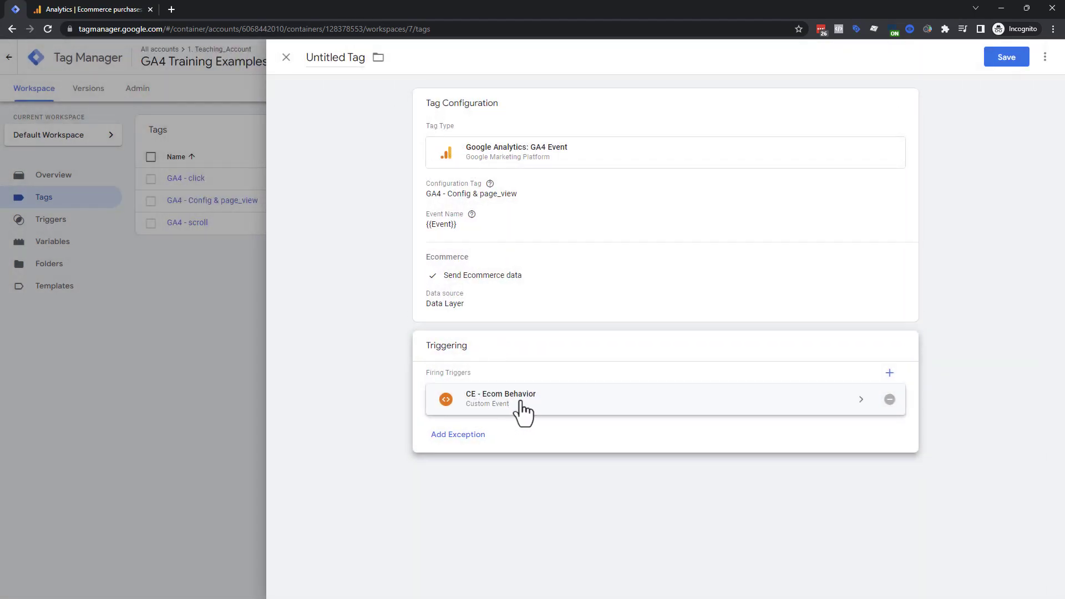
left_click(863, 406)
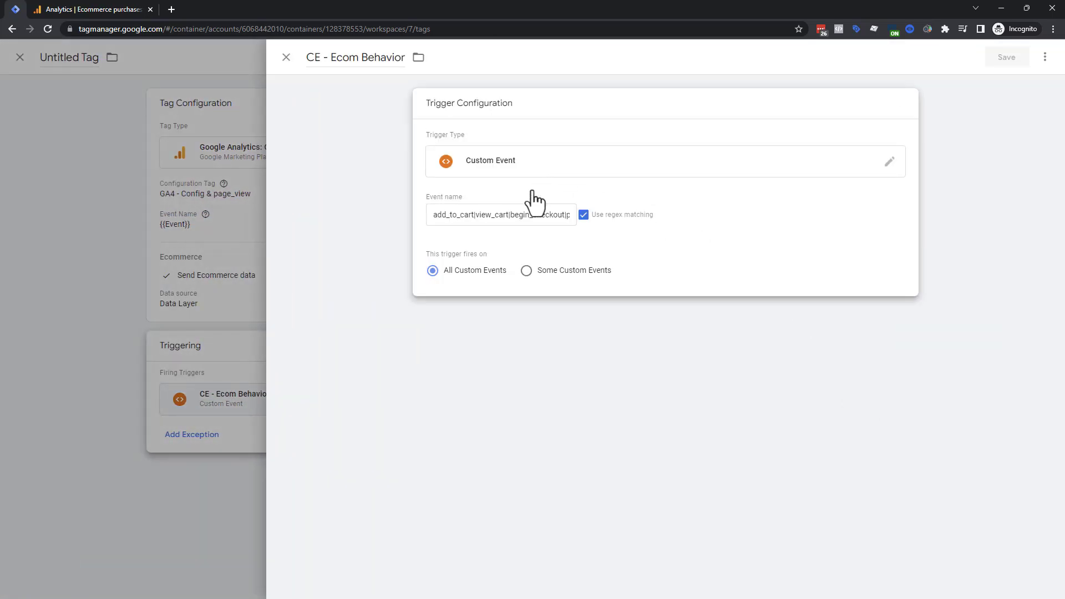
left_click(550, 214)
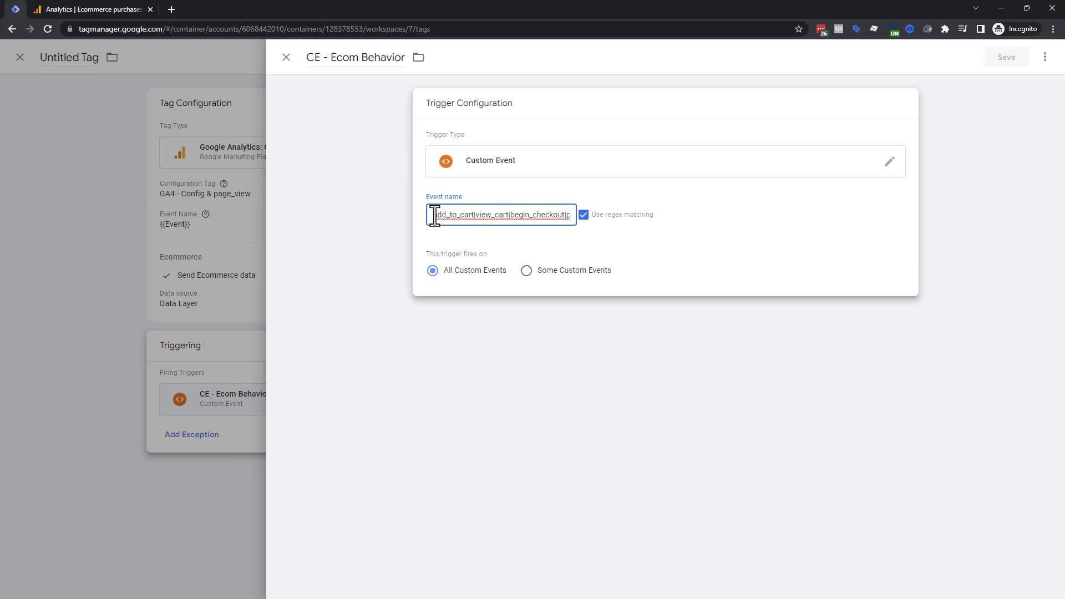
Prepend view_item| to the trigger's event name regex, review it, and save the trigger
key("Home")
type("view_i")
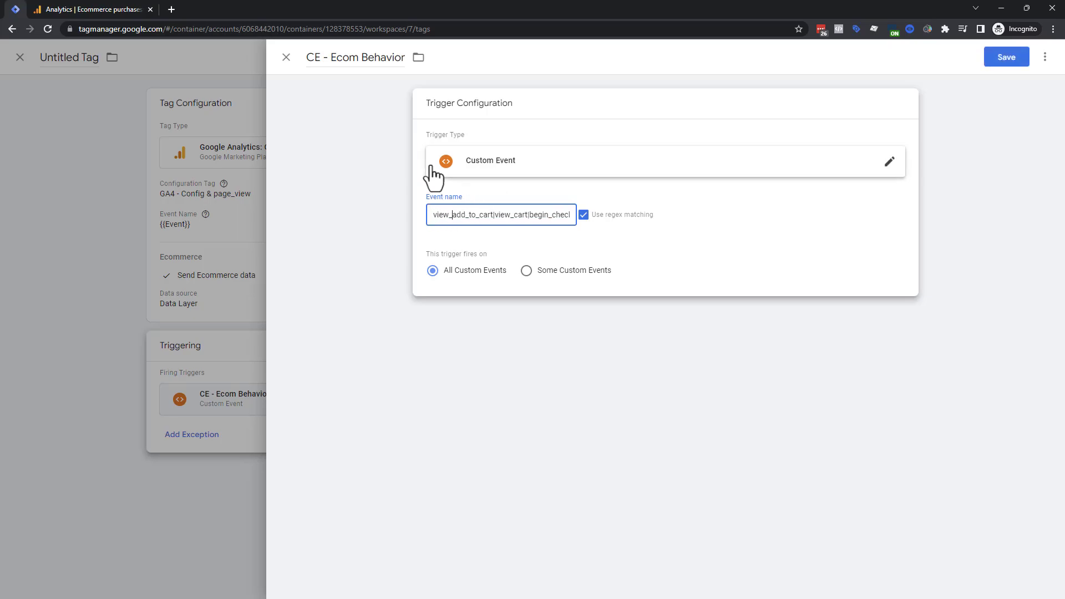
type("tem|")
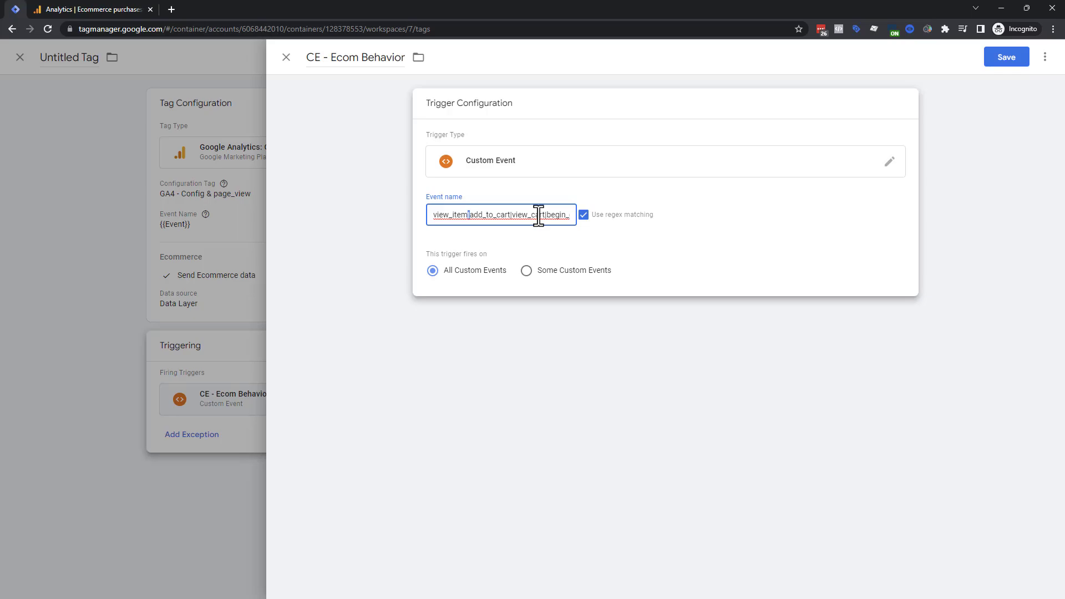
double_click(459, 215)
left_click(456, 217)
key("shift+Right")
key("shift+Right")
key("shift+Right")
key("shift+Right")
key("shift+Right")
key("shift+Right")
key("shift+Right")
key("shift+Right")
key("shift+Right")
key("shift+Right")
key("Right")
key("shift+Right")
key("shift+Right")
key("shift+Right")
key("shift+Right")
key("shift+Right")
key("shift+Right")
key("shift+Right")
key("shift+Right")
key("shift+Right")
key("shift+Right")
key("shift+Right")
key("shift+Right")
key("Right")
key("shift+Right")
key("shift+Right")
key("shift+Right")
key("shift+Right")
key("shift+Right")
key("shift+Right")
key("shift+Right")
key("shift+Right")
key("shift+Right")
key("shift+Right")
key("Right")
key("Right")
key("Right")
key("Right")
key("Right")
key("Right")
key("Right")
key("Right")
key("Right")
key("Right")
key("Right")
key("Right")
key("Right")
key("Right")
key("Right")
key("Right")
key("Right")
key("Right")
key("Right")
key("Right")
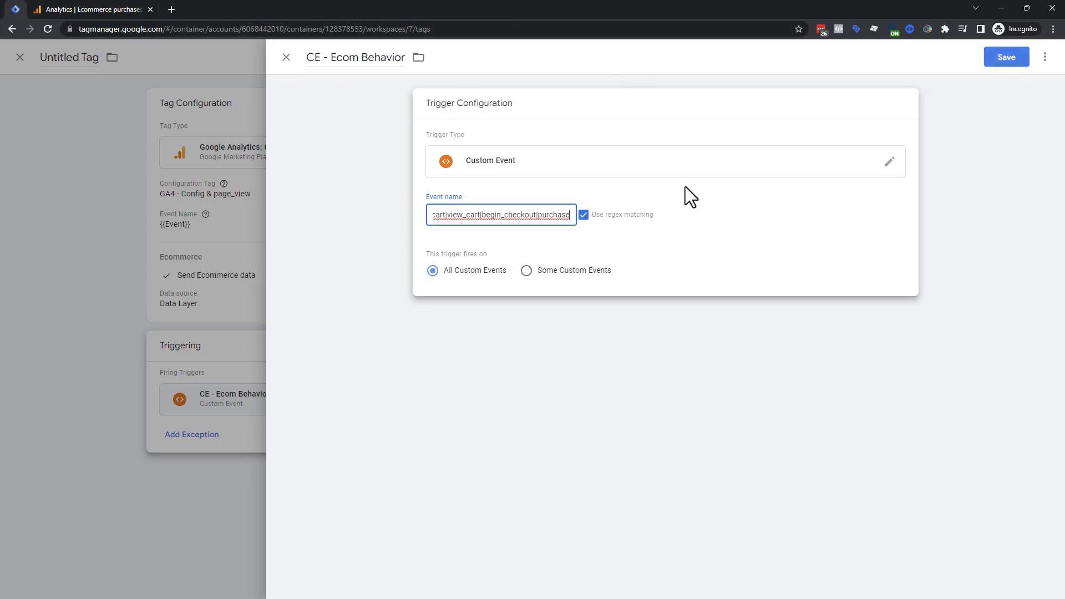
left_click(1001, 61)
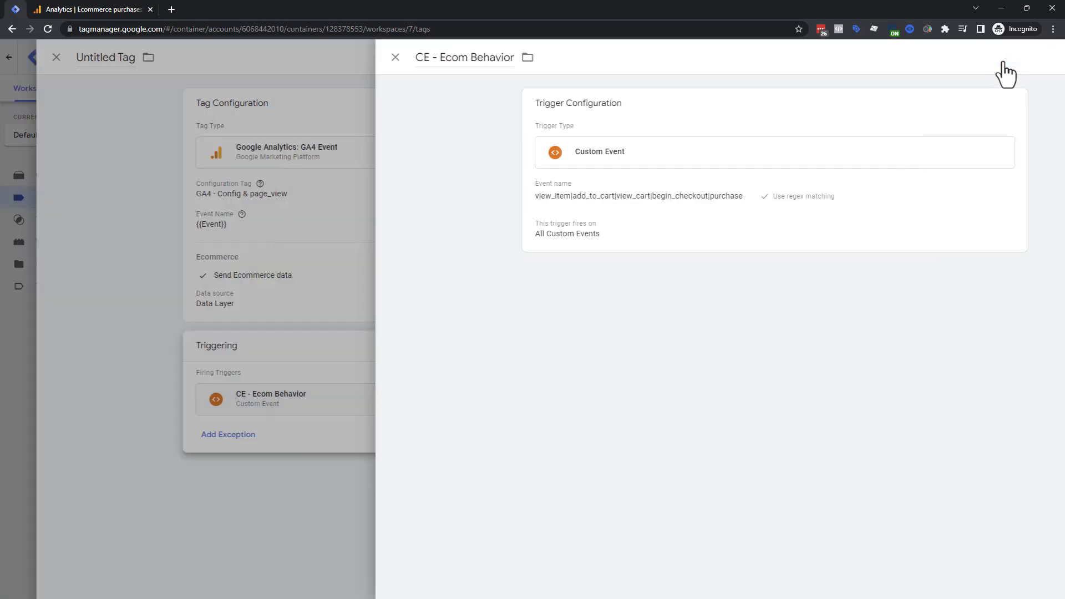
Rename the Untitled Tag to 'GA4 - ECOMMERCE (ALL)' and save it
left_click(354, 65)
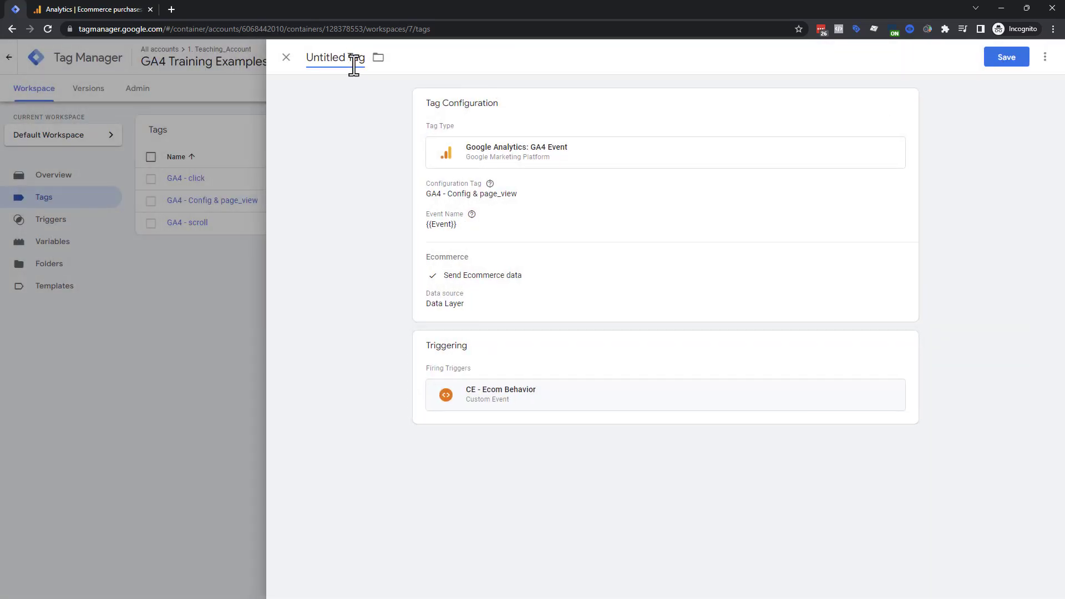
type("GA4 - ECOMMERCE (ALL)")
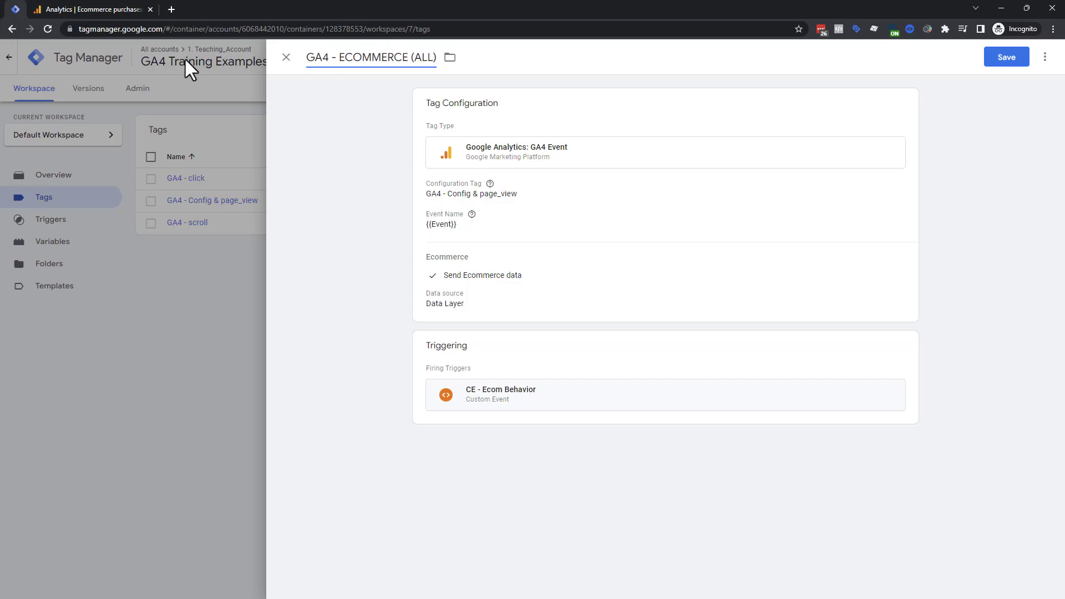
left_click_drag(339, 58, 437, 58)
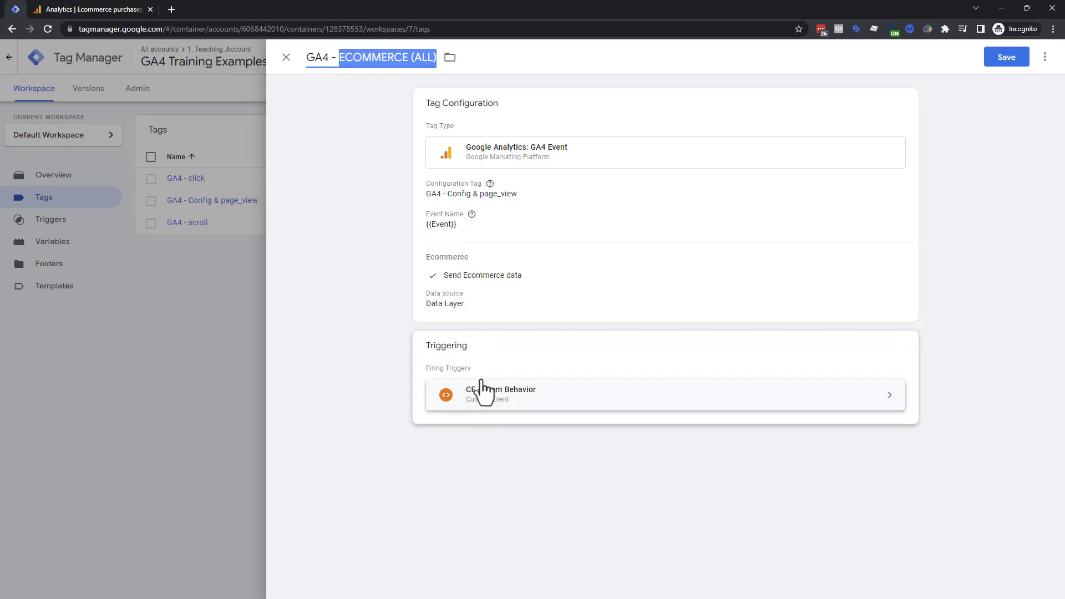
left_click(1011, 59)
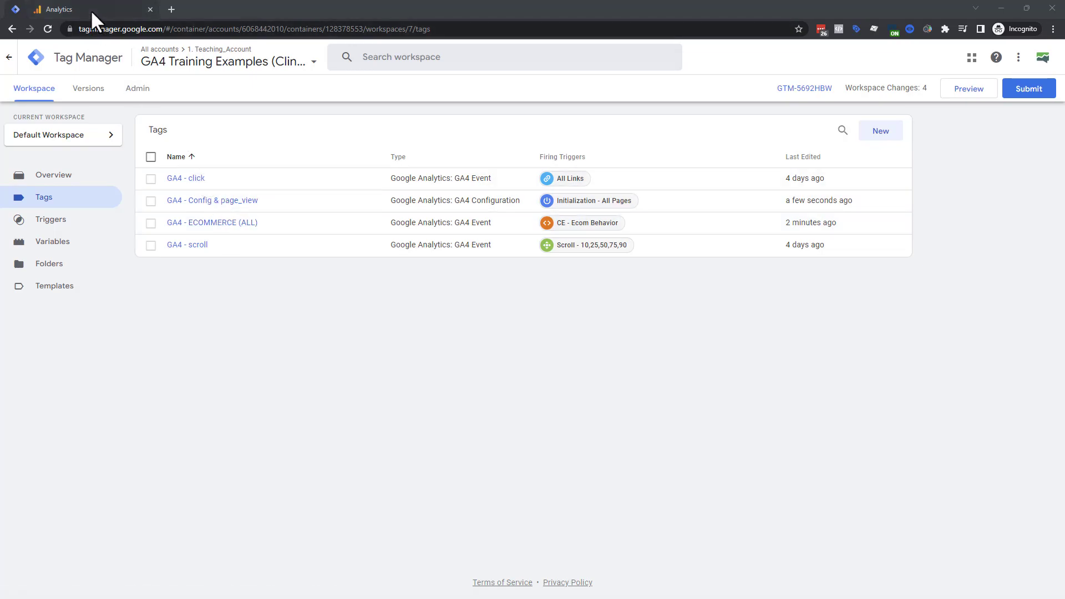
Open DebugView for the Teaching GA4 Property in Analytics, then return to Tag Manager
mouse_move(92, 12)
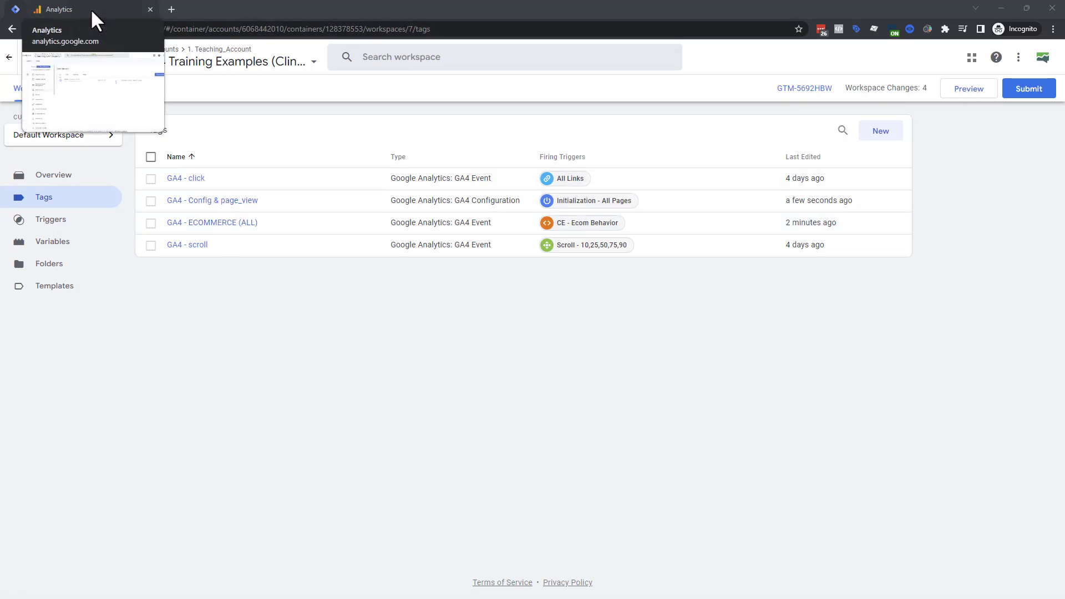
left_click(93, 11)
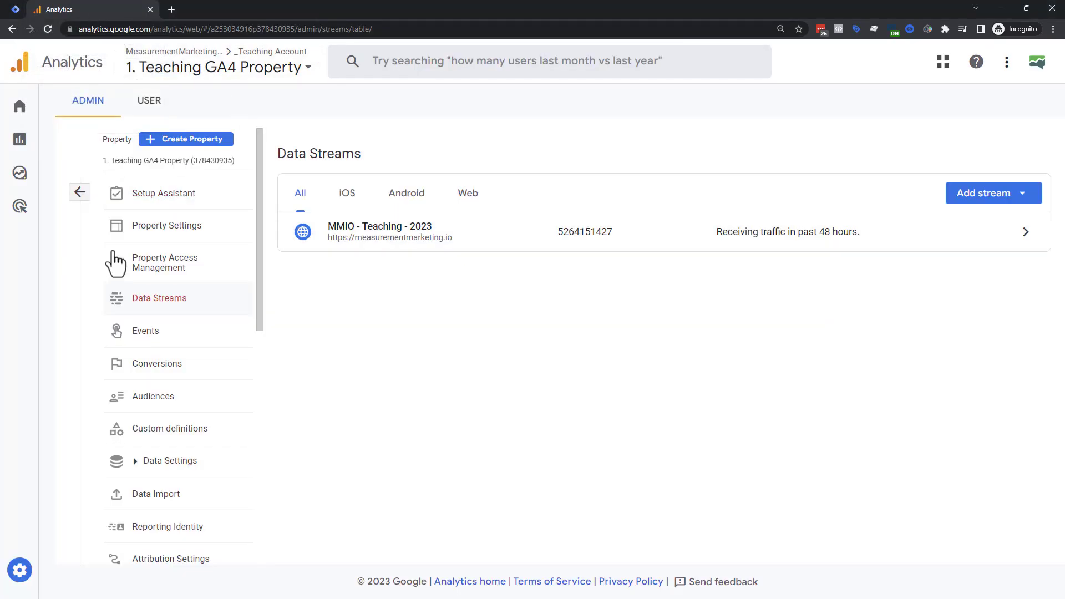
scroll(166, 316, "down", 4)
scroll(147, 322, "down", 3)
left_click(136, 284)
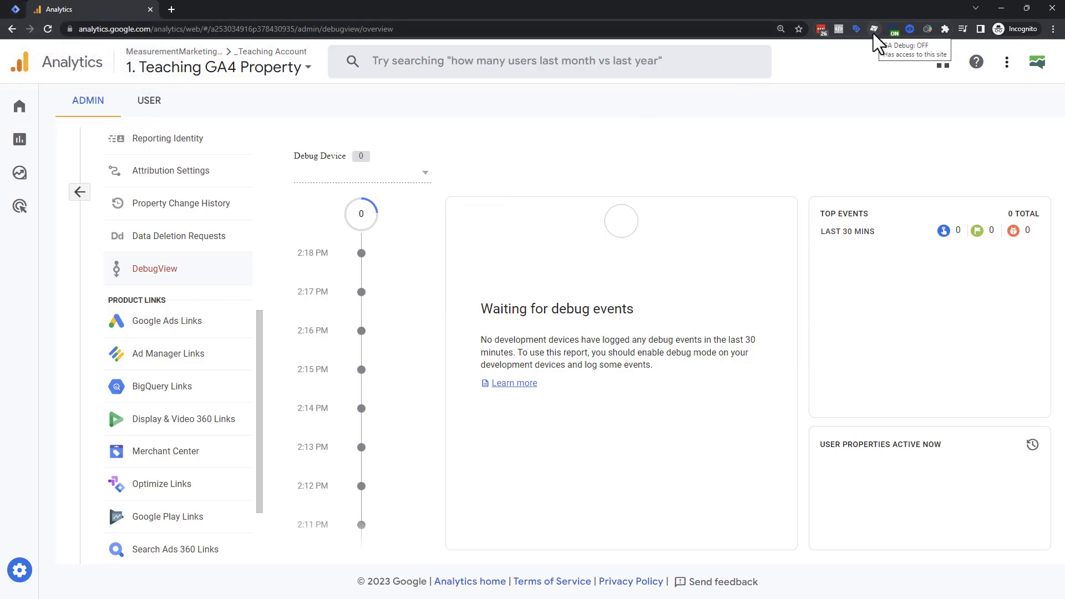
left_click(16, 10)
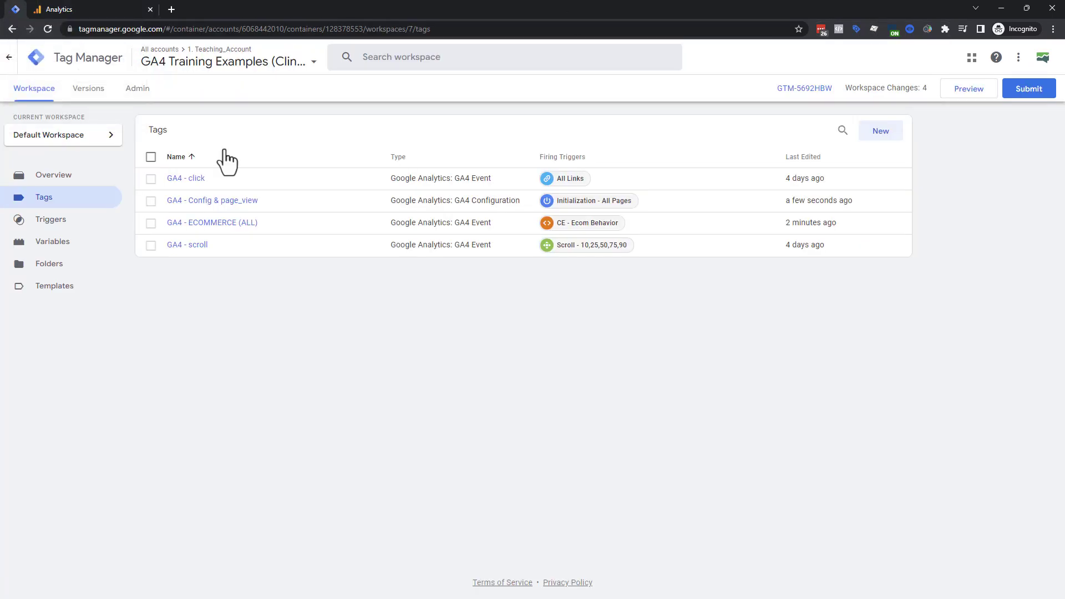
Start preview for container GTM-5692HBW and connect Tag Assistant to the demo site
left_click(957, 93)
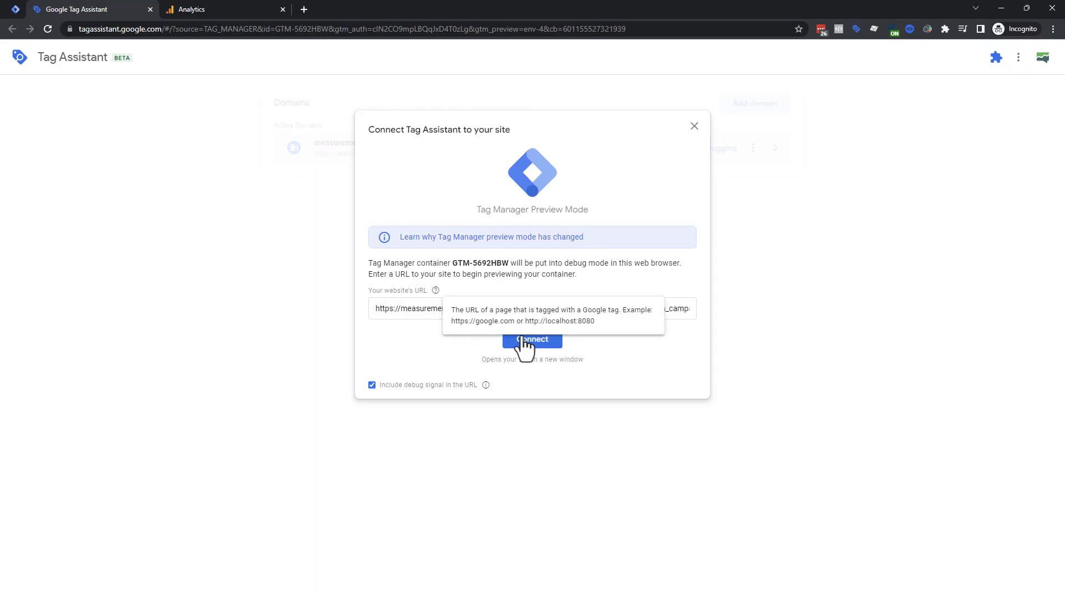
left_click(523, 341)
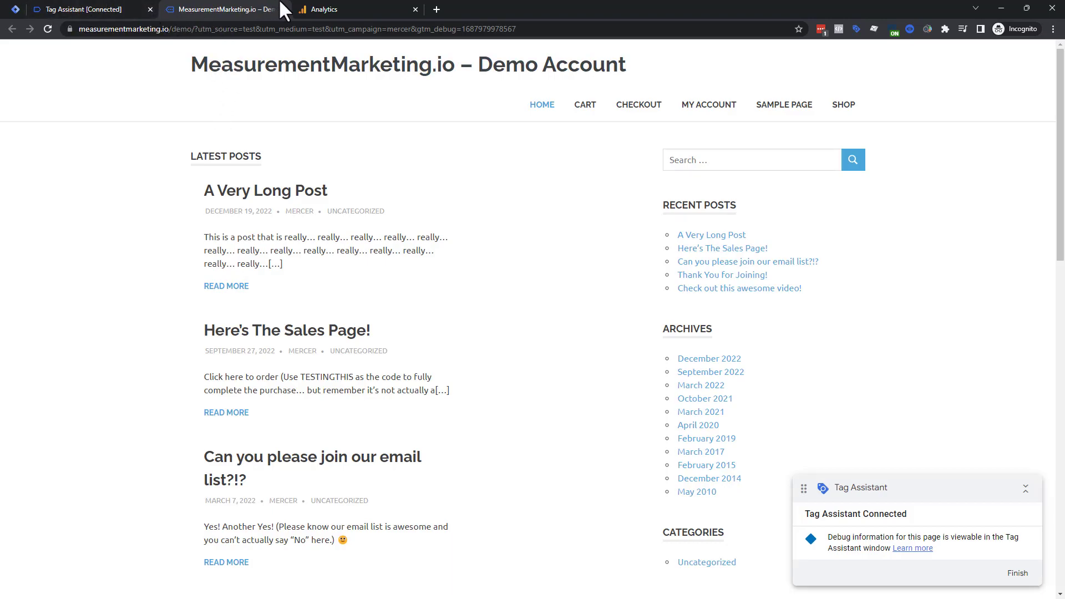
Check DebugView, dismiss Tag Assistant's connected confirmation, and return to the demo store
left_click(309, 10)
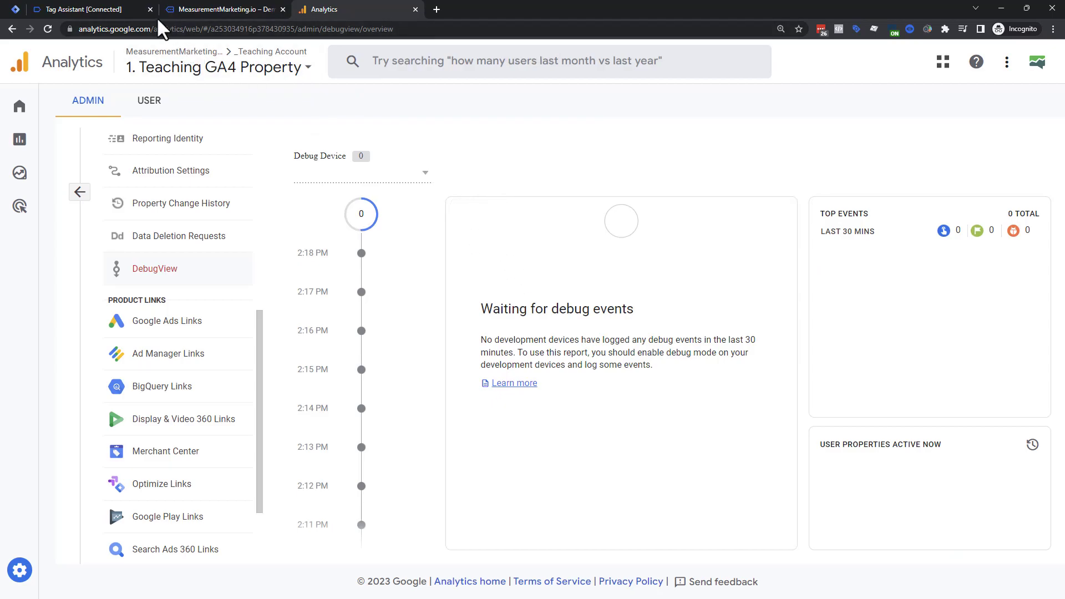
left_click(104, 8)
left_click(533, 251)
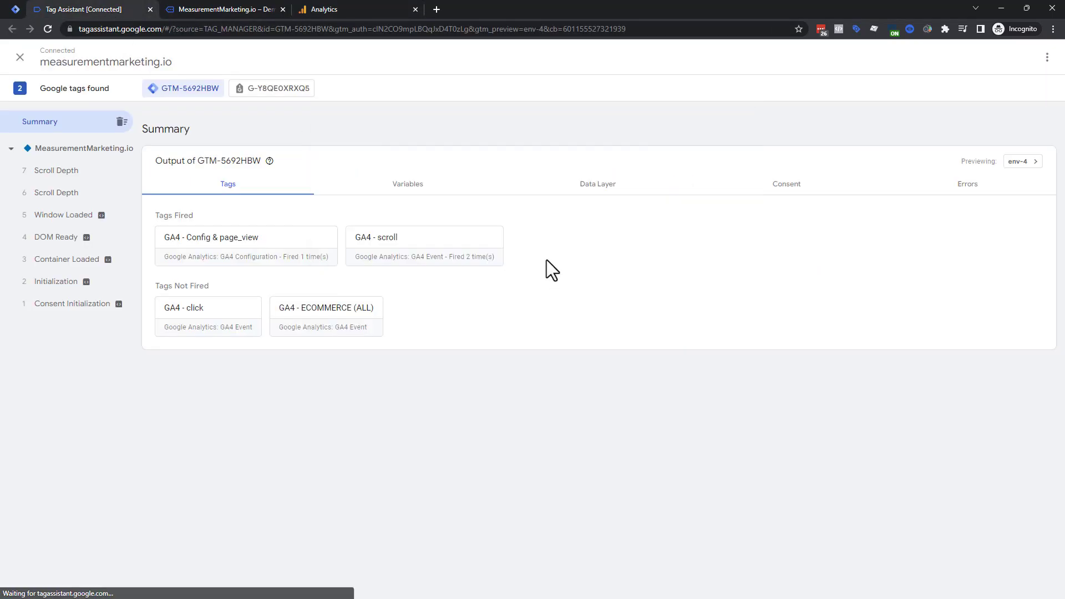
left_click(261, 11)
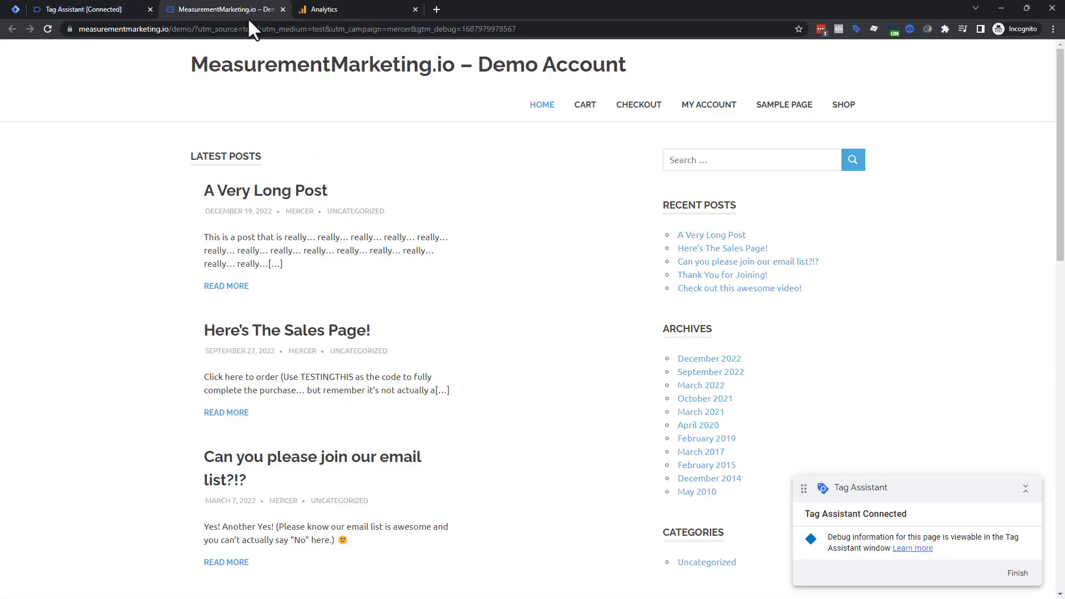
Add the $15 Product to the cart, proceed to checkout, and place the order
left_click(840, 108)
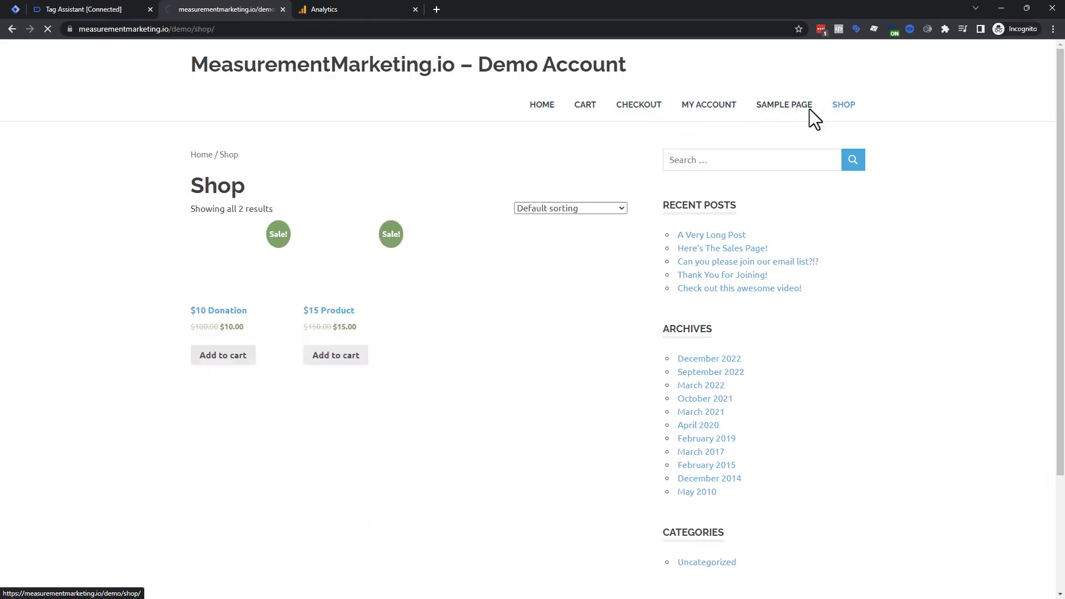
left_click(316, 320)
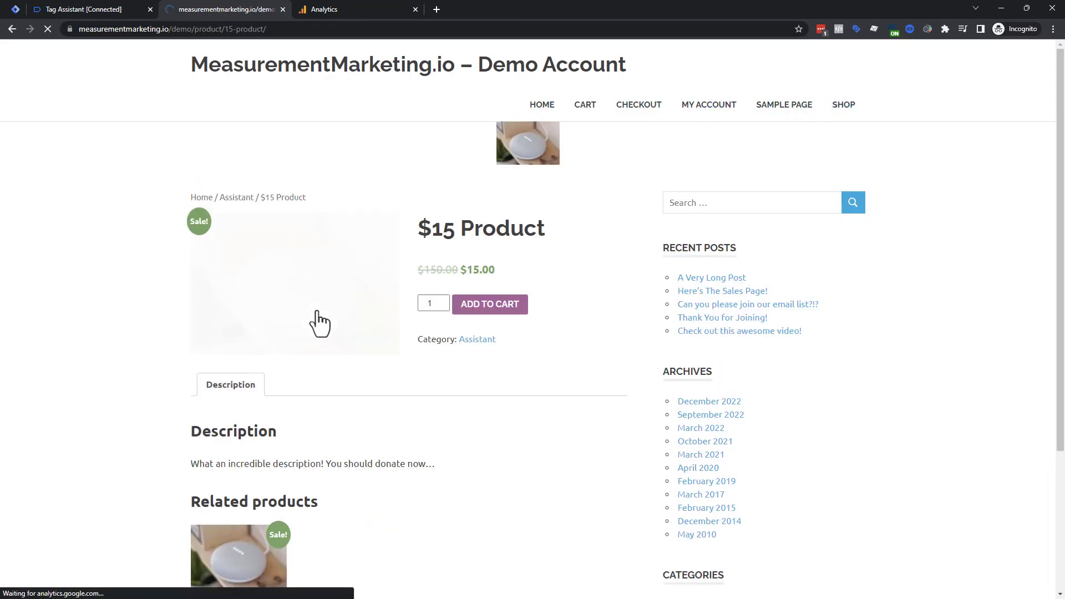
left_click(488, 310)
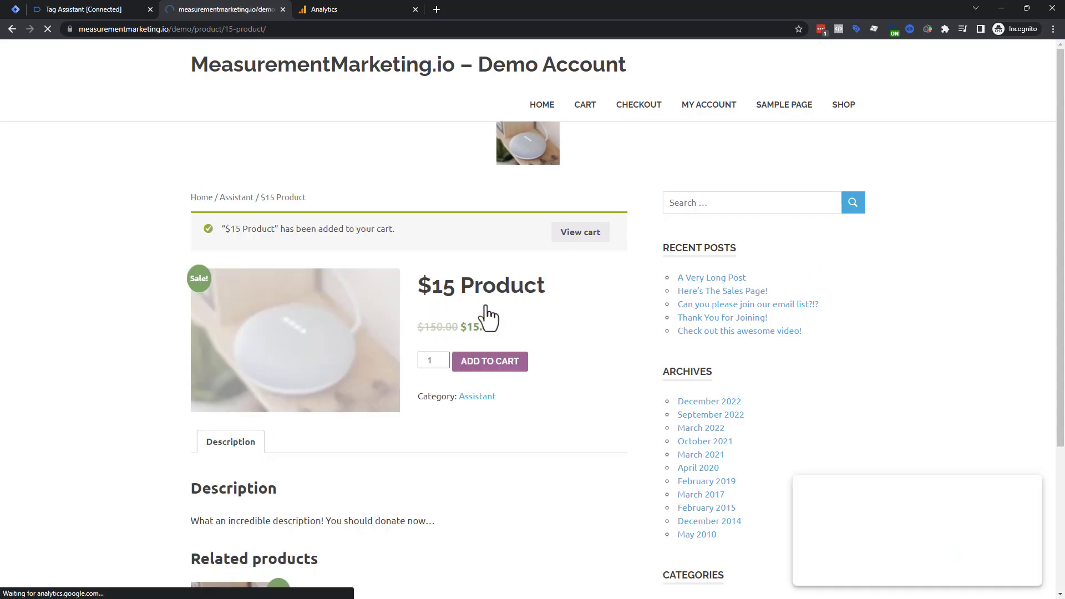
left_click(578, 237)
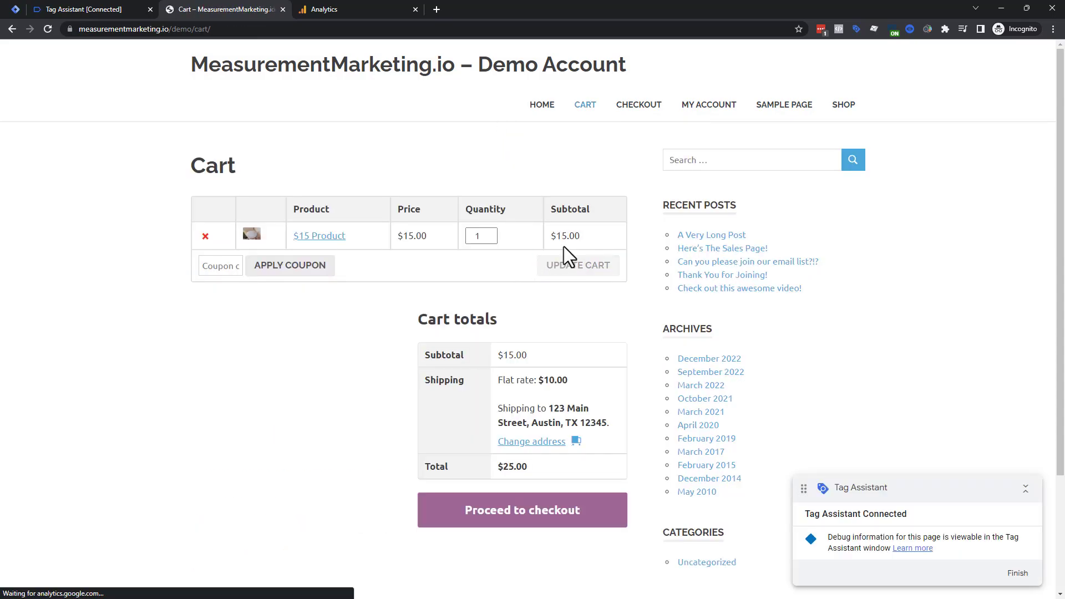
scroll(554, 386, "down", 1)
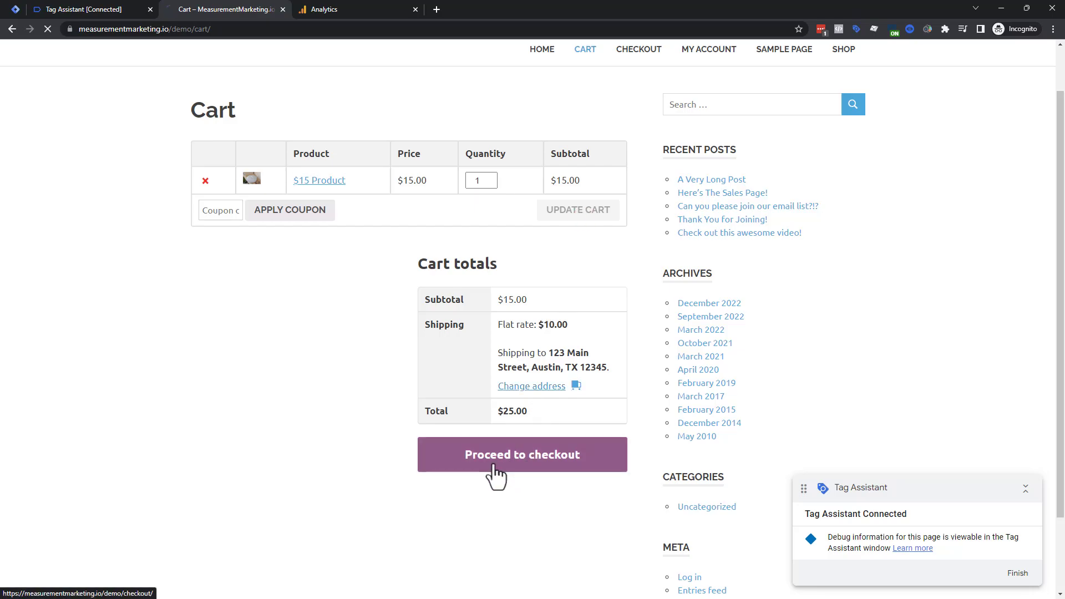
left_click(515, 465)
scroll(334, 312, "down", 9)
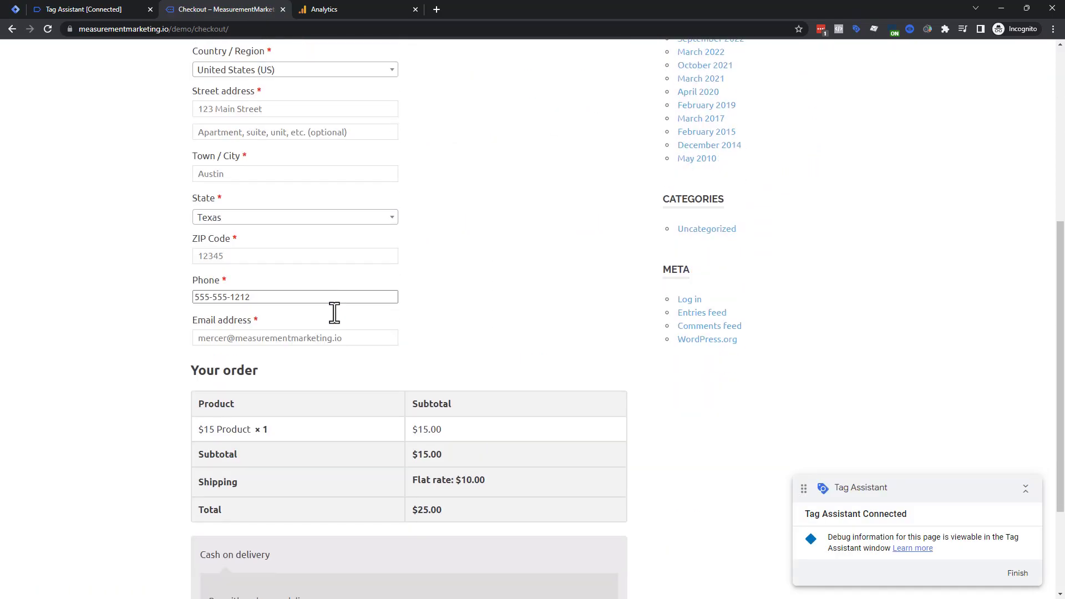
left_click(562, 509)
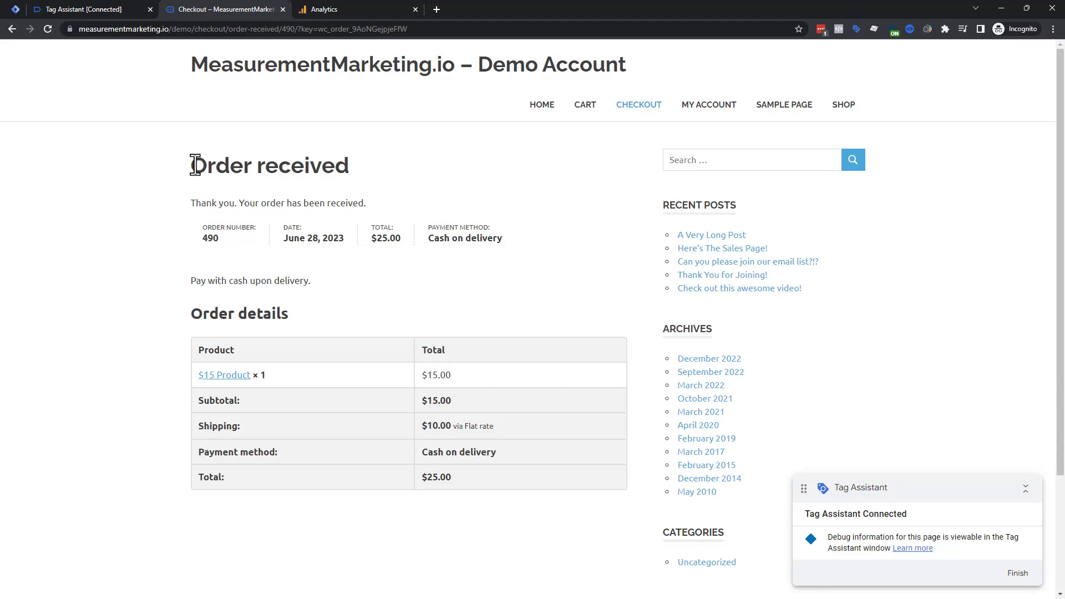
In Tag Assistant, collapse the two Checkout, the Cart and the two $15 Product page groups
left_click(100, 10)
left_click(10, 148)
left_click(11, 170)
left_click(10, 192)
left_click(11, 214)
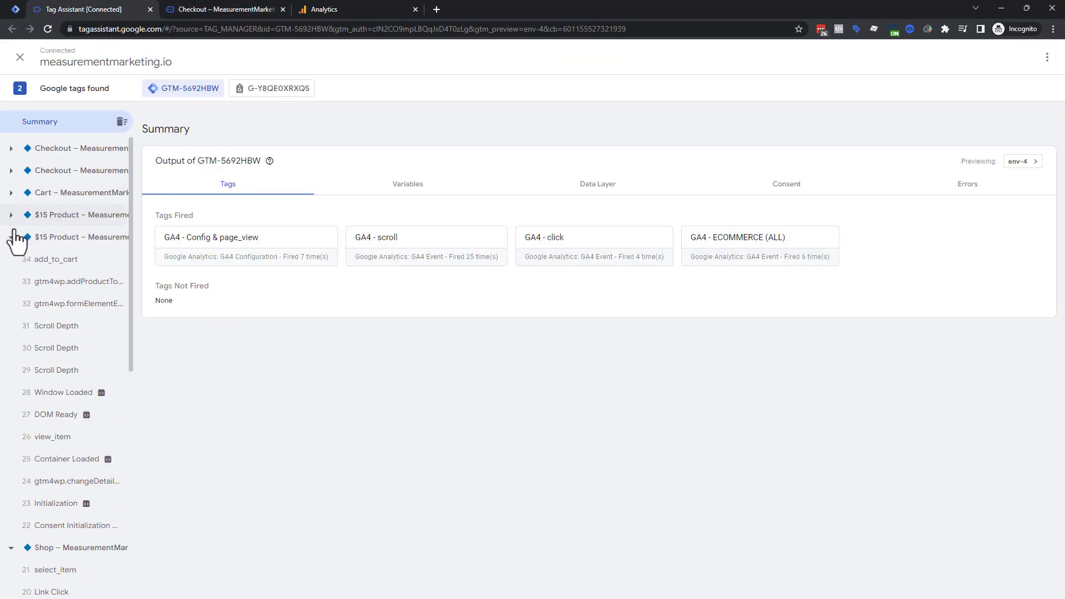
left_click(10, 236)
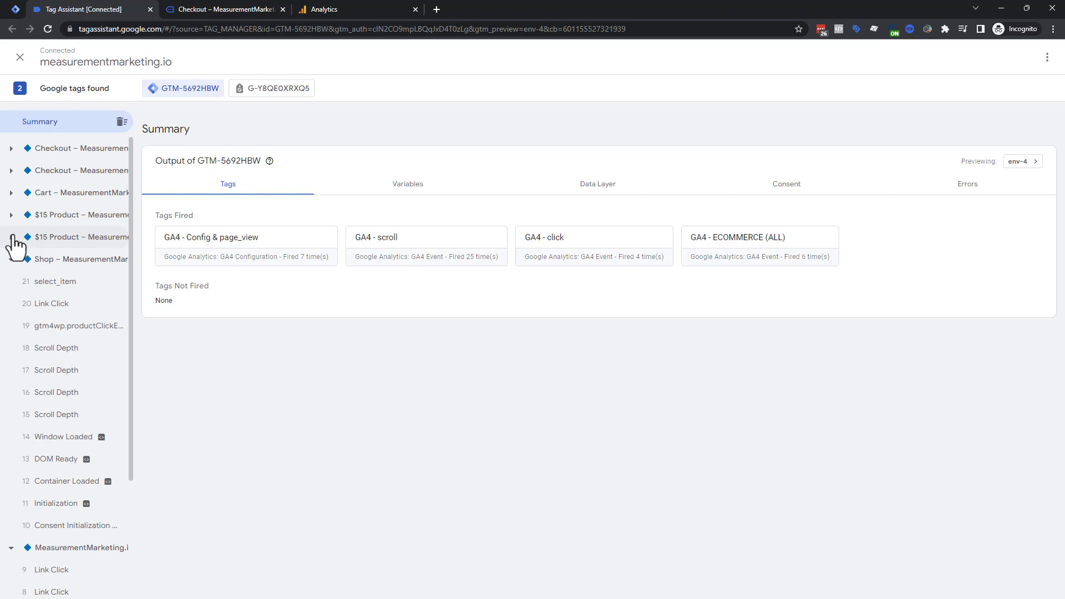
Review the GA4 - ECOMMERCE (ALL) tag details, then collapse the Shop and MeasurementMarketing.io groups
left_click(790, 255)
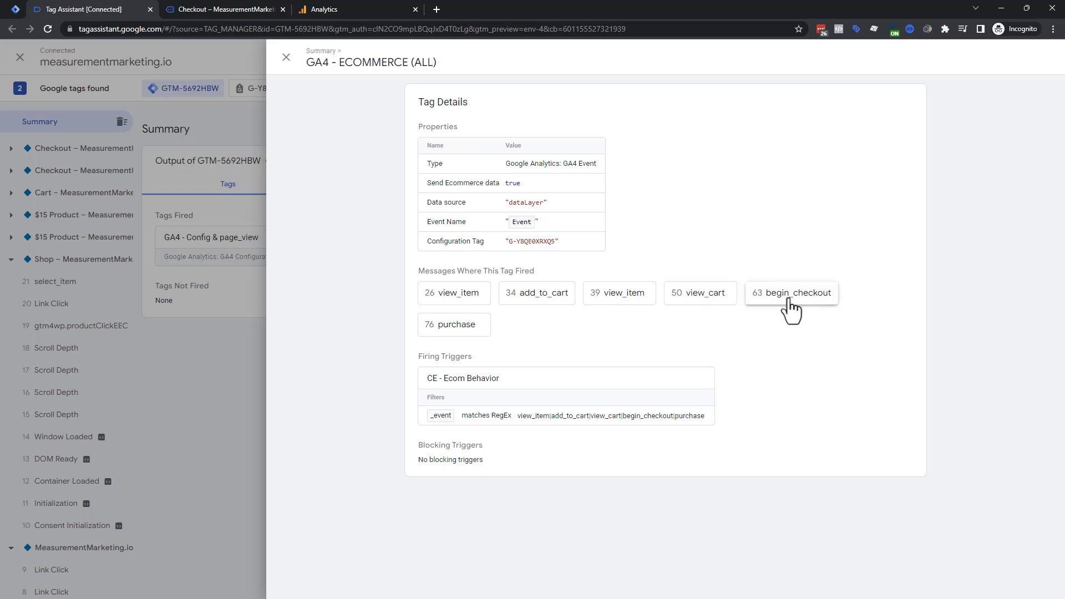
left_click(287, 58)
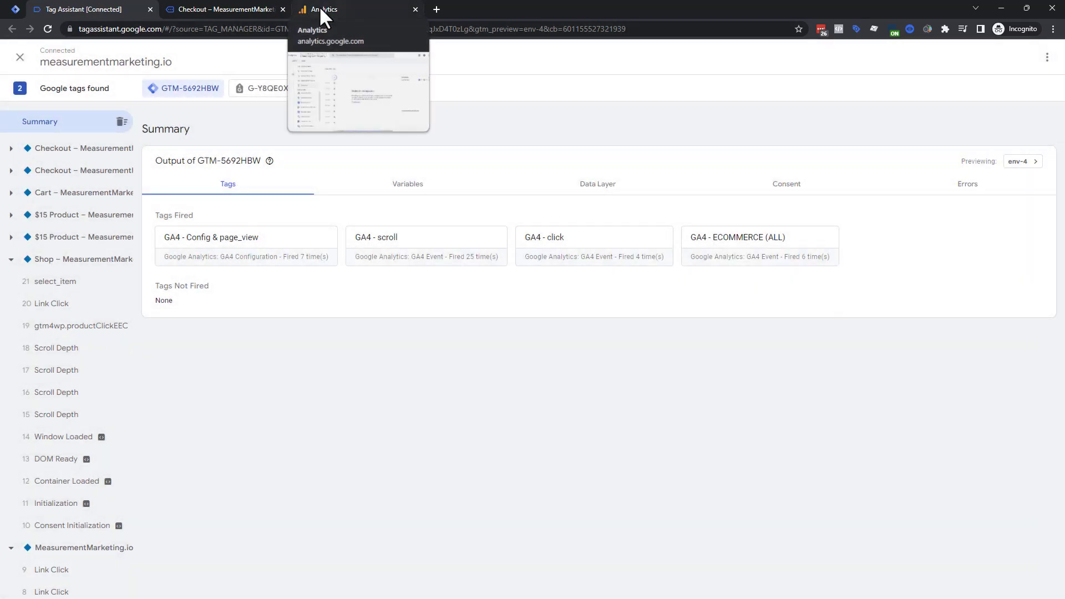
left_click(11, 259)
left_click(11, 281)
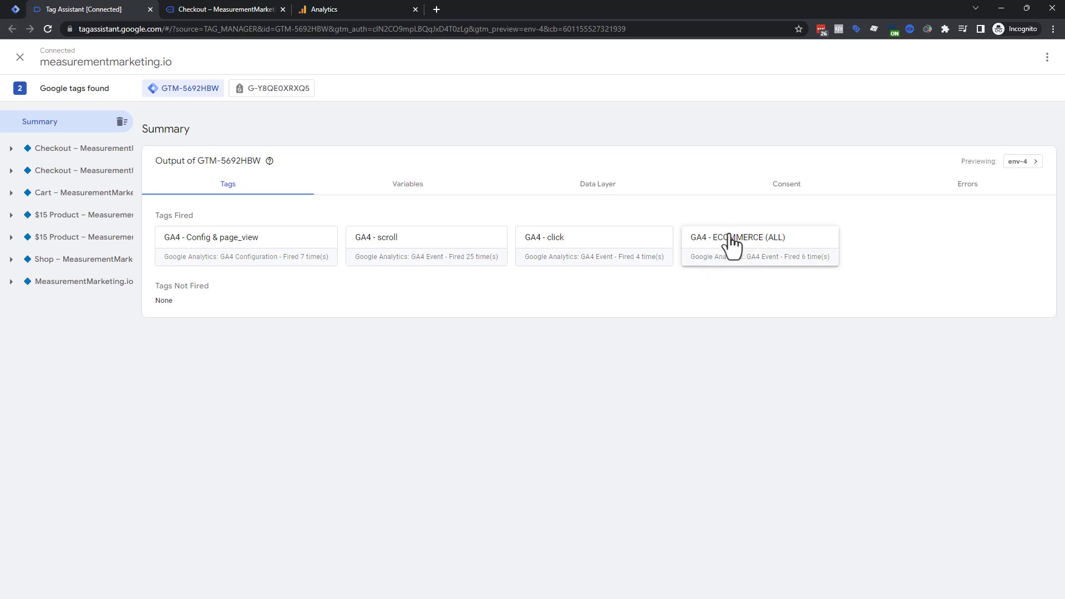
left_click(367, 8)
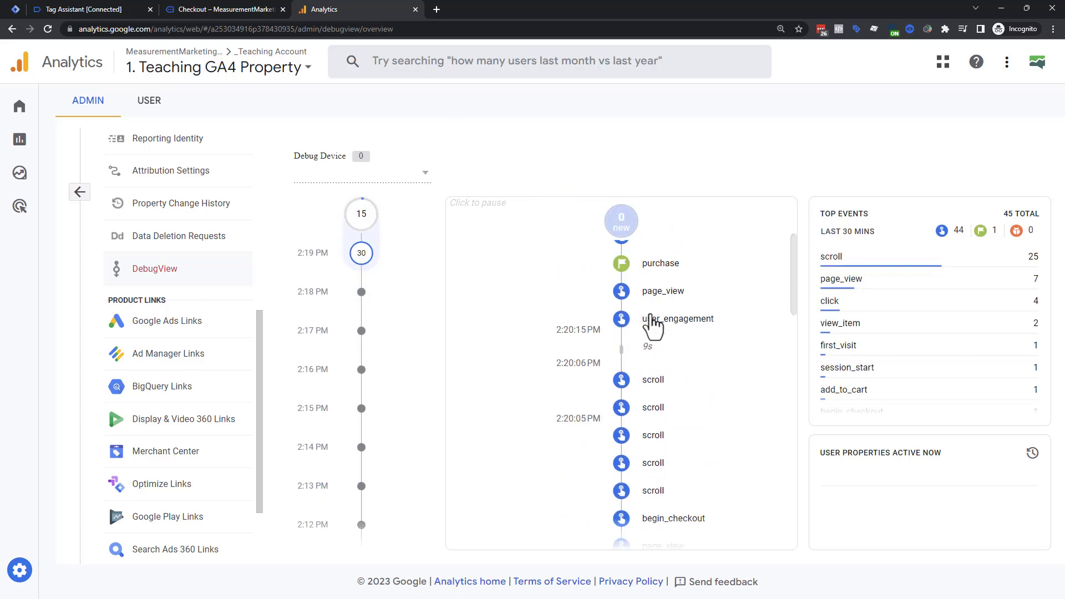
scroll(652, 325, "down", 10)
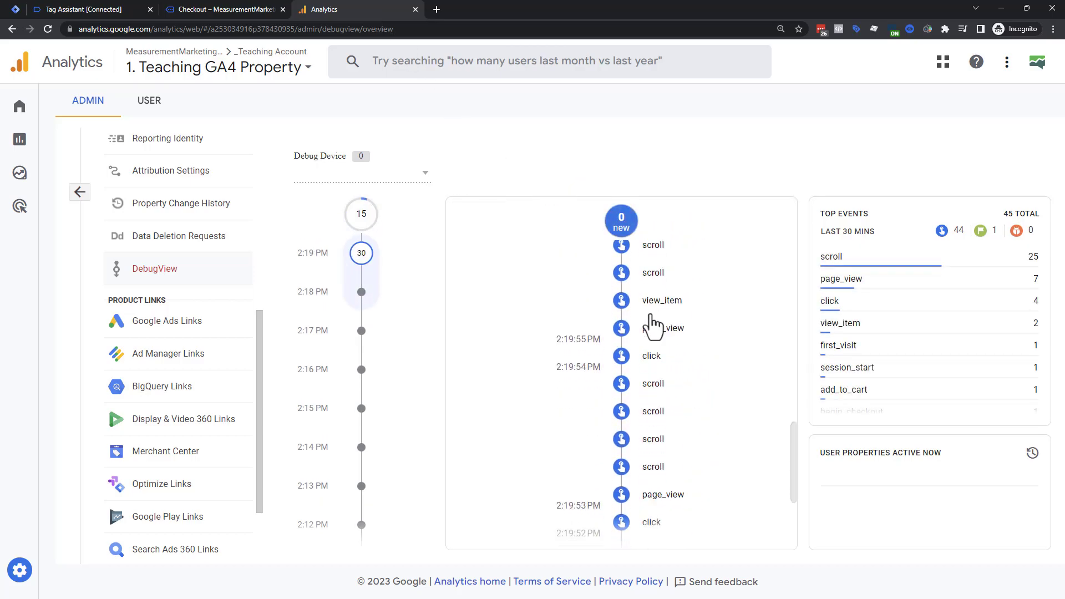
scroll(652, 325, "down", 1)
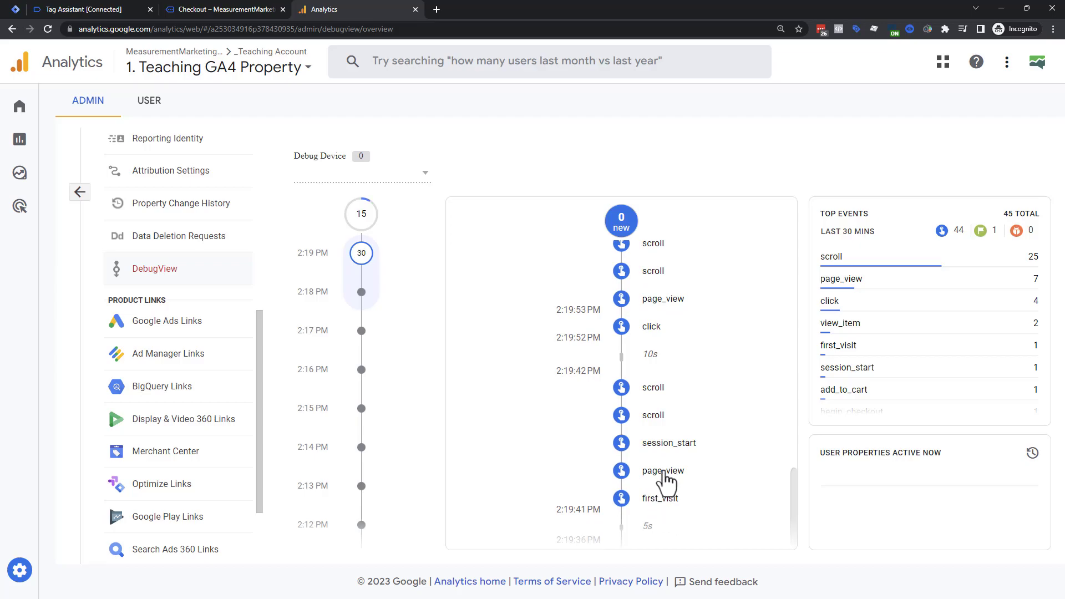
scroll(663, 407, "up", 4)
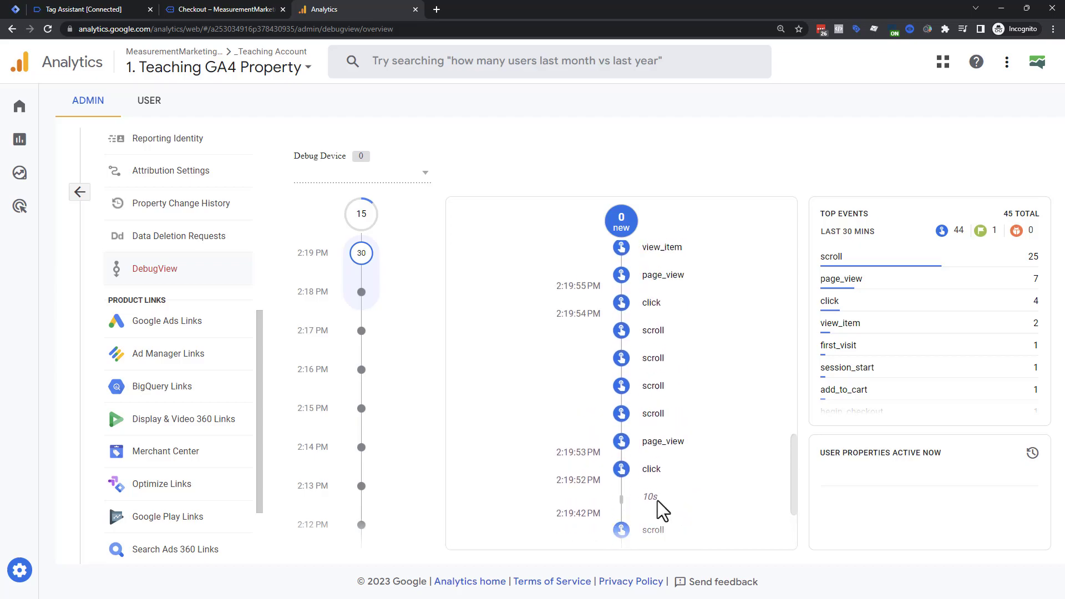
scroll(660, 488, "up", 1)
left_click(660, 383)
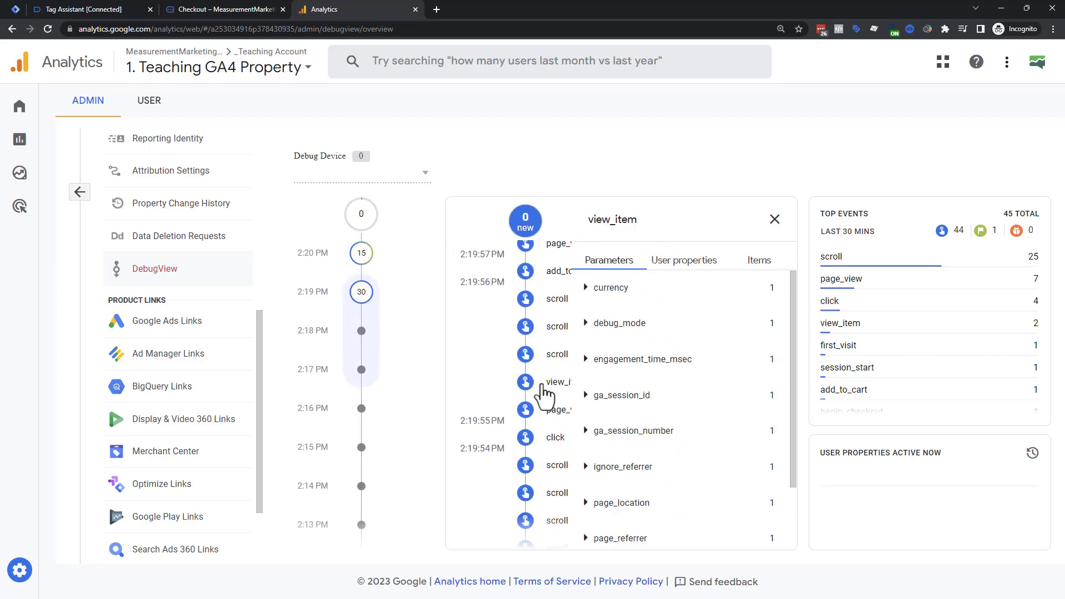
left_click(759, 260)
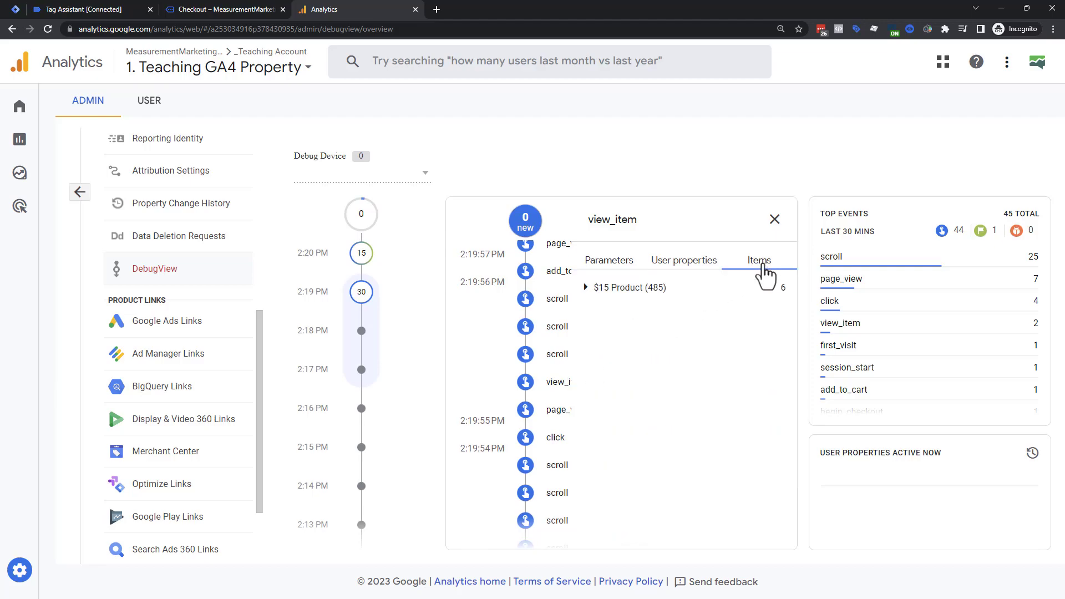
left_click(586, 288)
left_click_drag(624, 314, 598, 417)
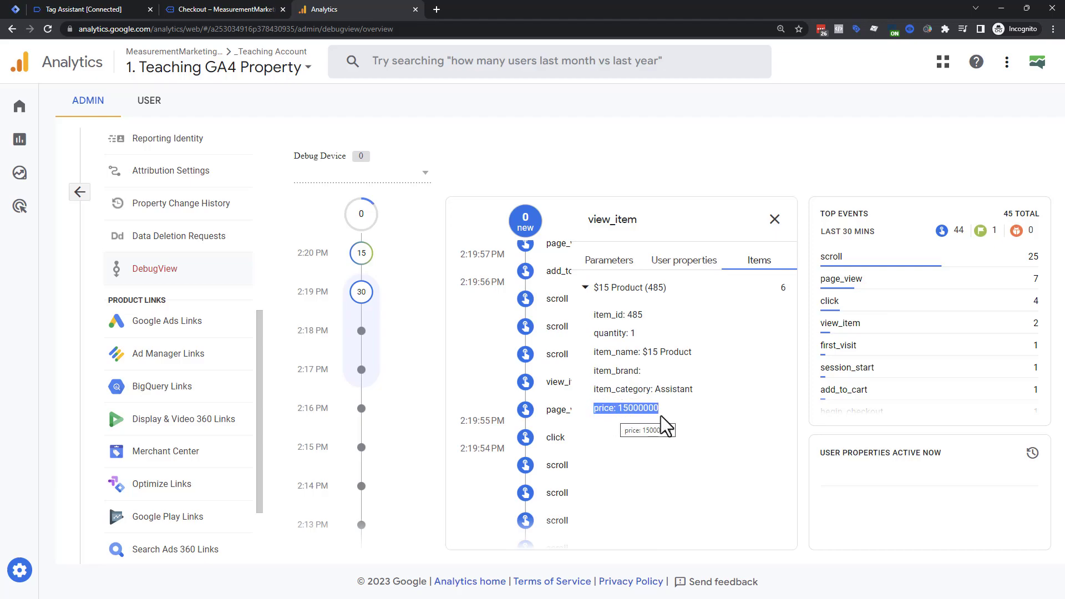
left_click(624, 410)
mouse_move(618, 409)
left_mouse_down()
mouse_move(638, 410)
mouse_move(616, 410)
left_mouse_up()
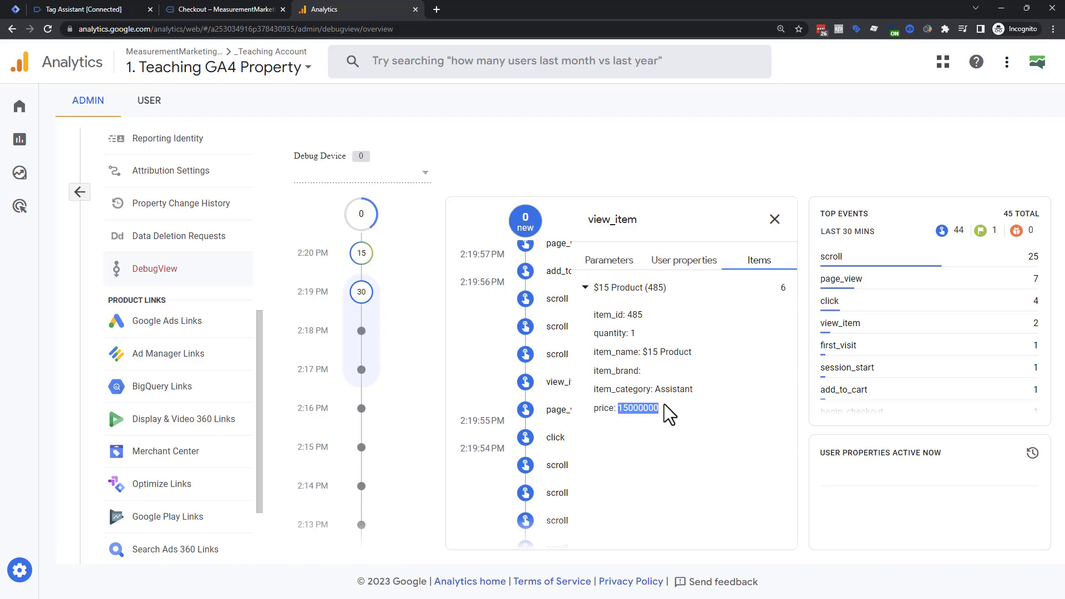
left_click(631, 406)
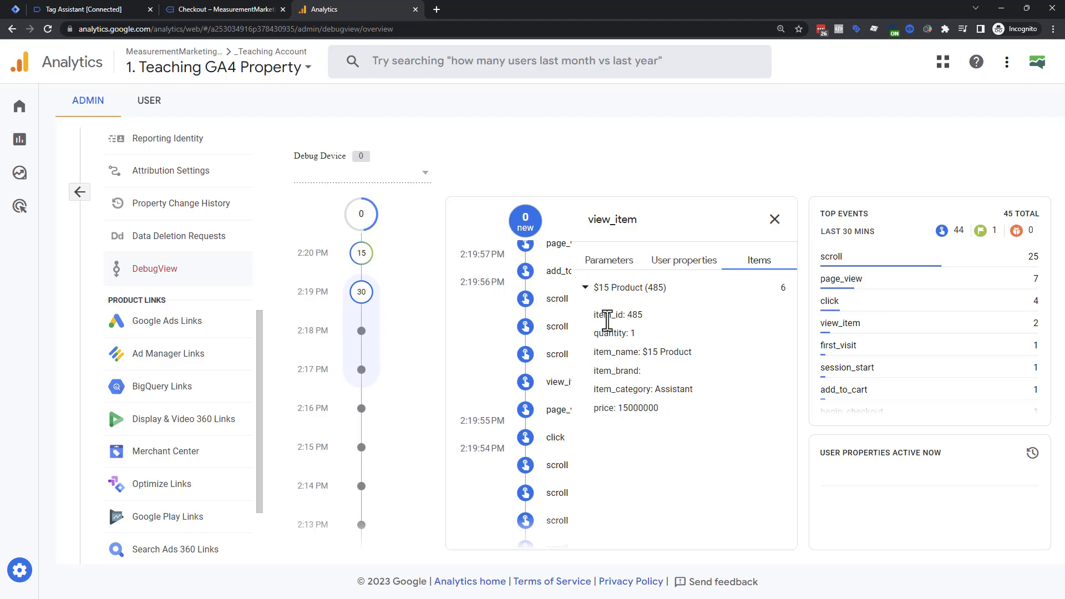
double_click(620, 408)
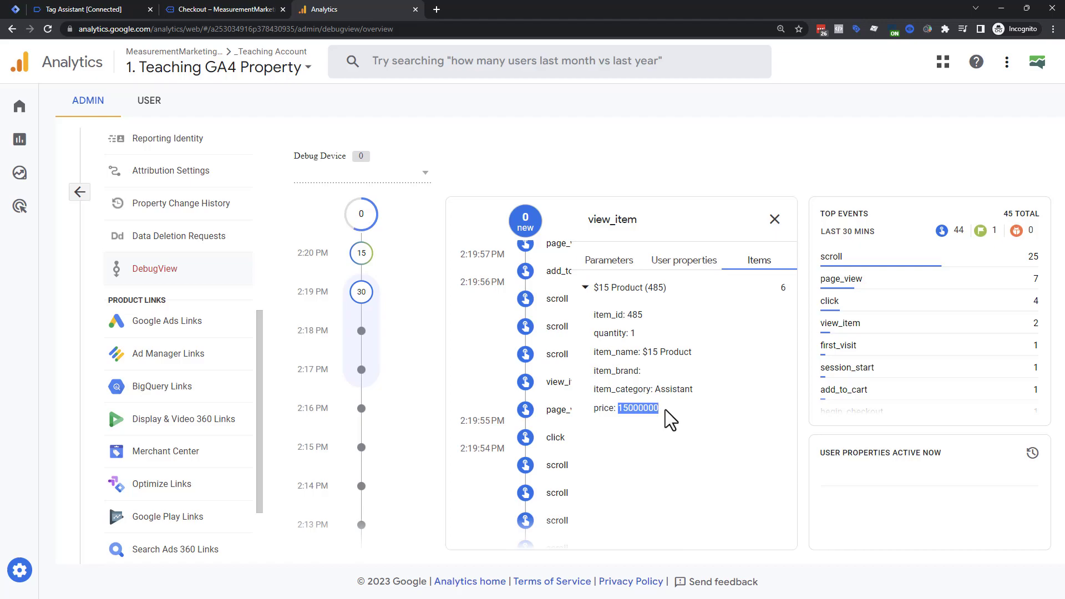
left_click(638, 288)
left_click_drag(644, 289, 595, 293)
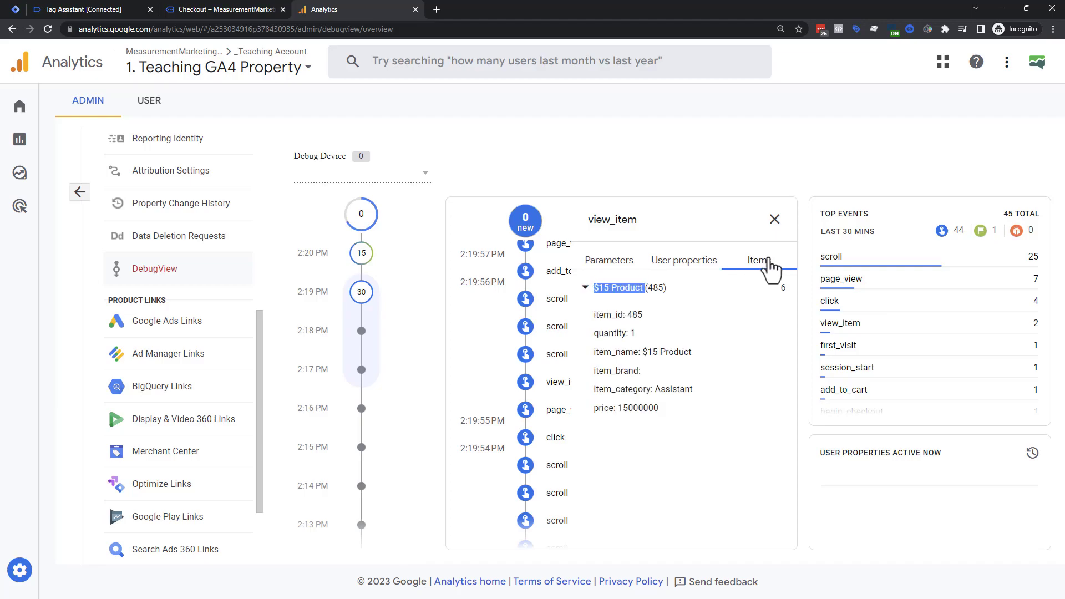
left_click(775, 220)
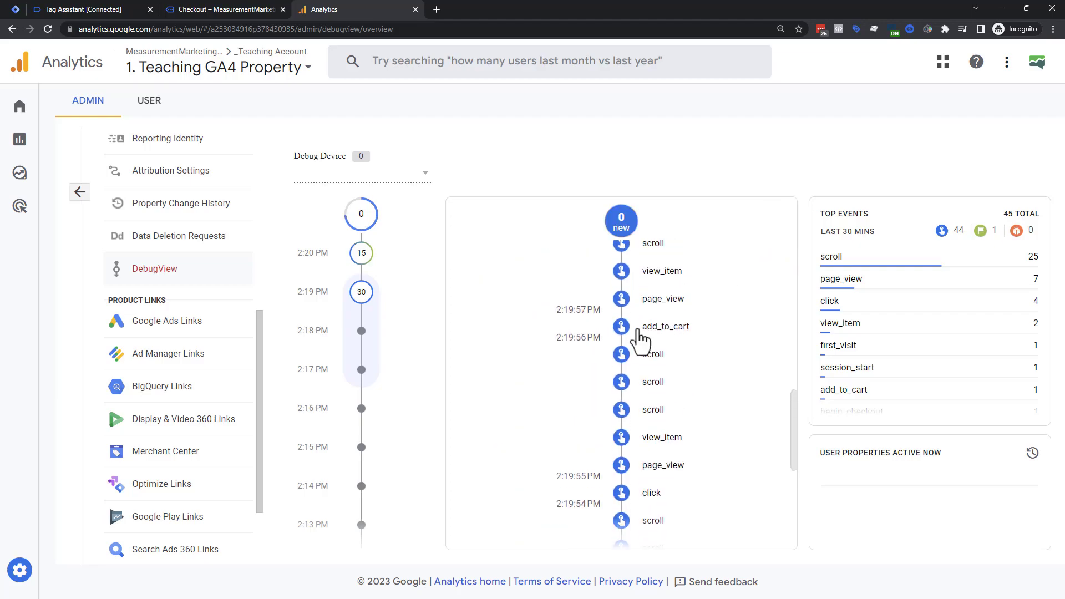
left_click(652, 329)
Inspect the $15 Product (485) items on the add_to_cart and view_item events
left_click(759, 260)
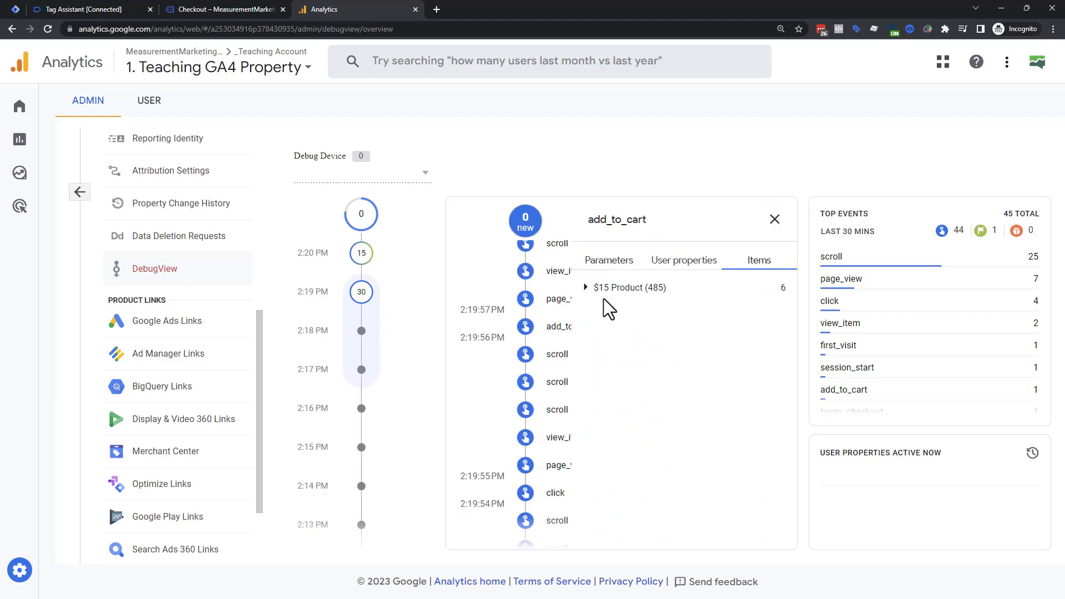
left_click(585, 287)
left_click(775, 220)
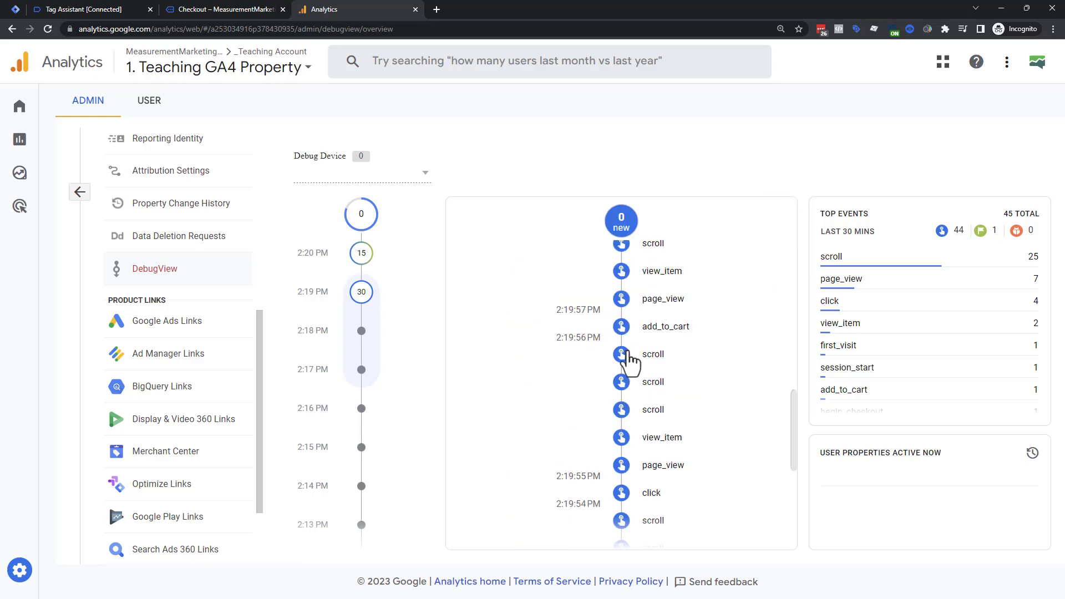
left_click(652, 384)
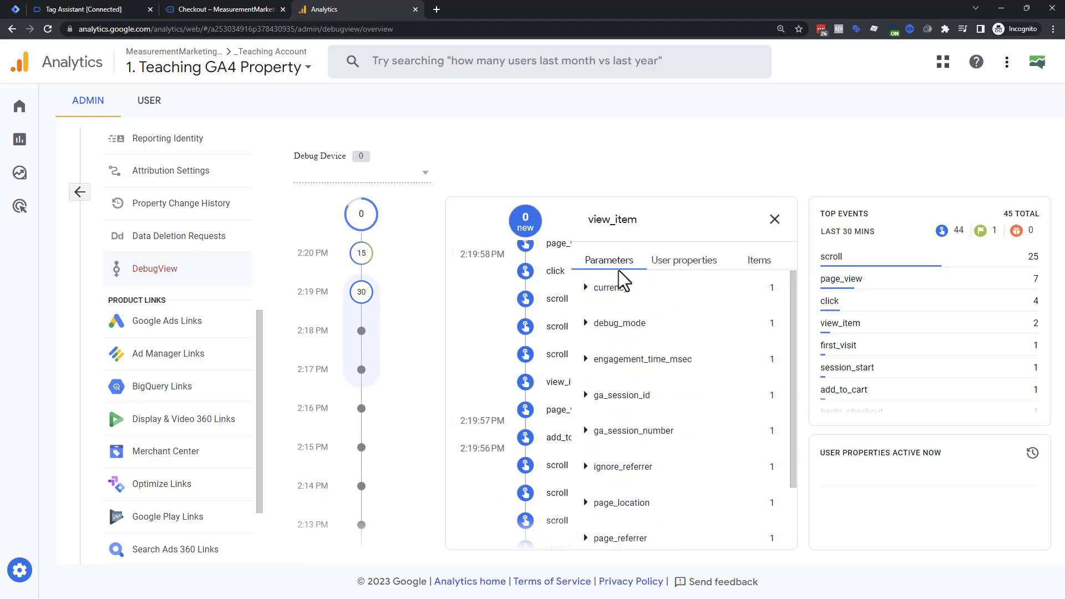
left_click(755, 260)
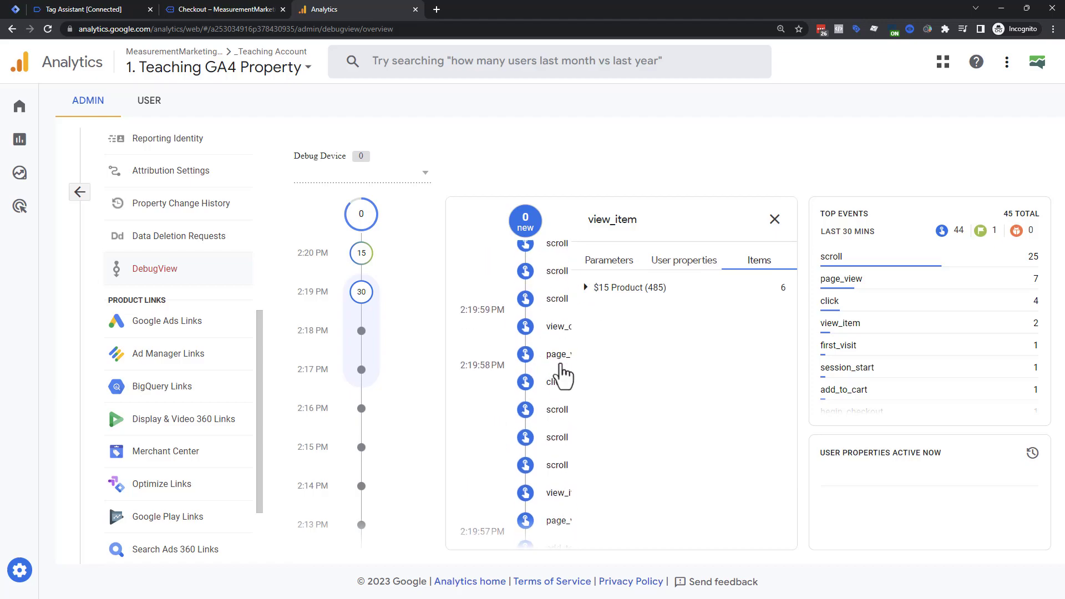
left_click(774, 219)
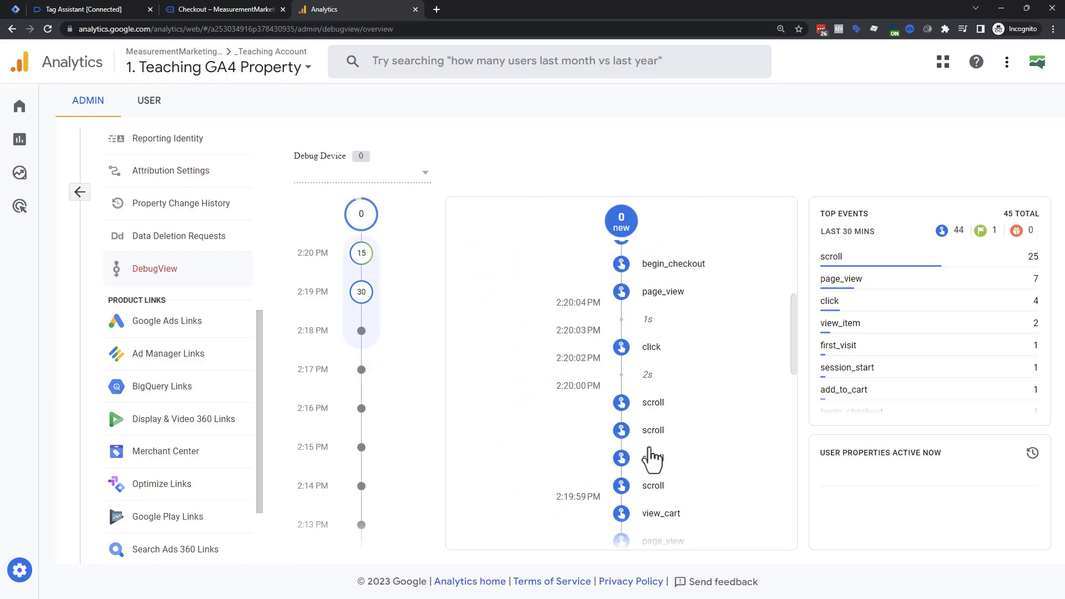
Check the begin_checkout event's $15 Product item id and quantity fields
left_click(664, 366)
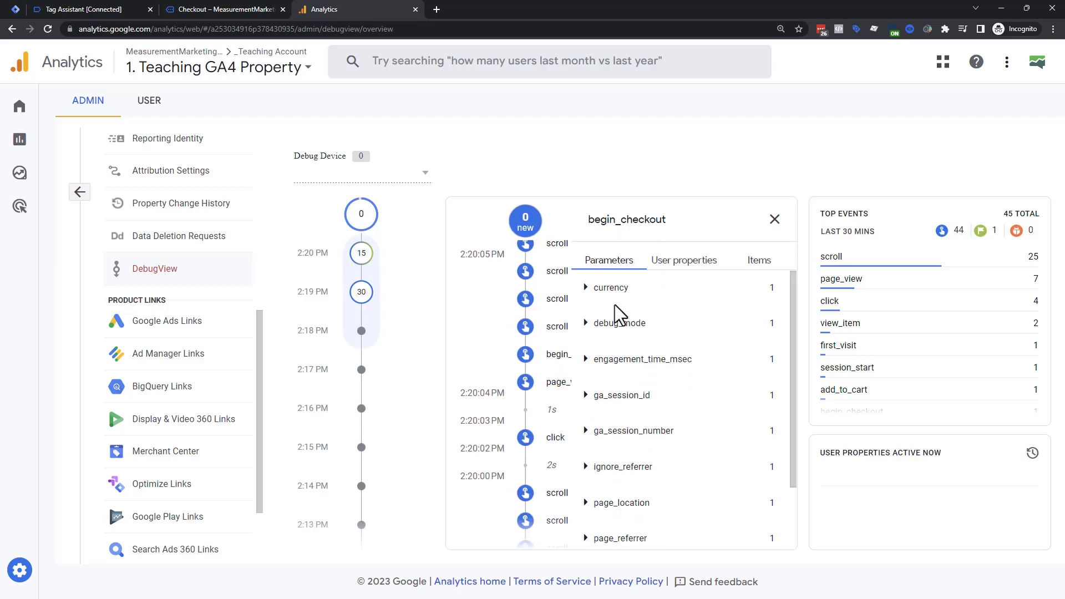
left_click(767, 265)
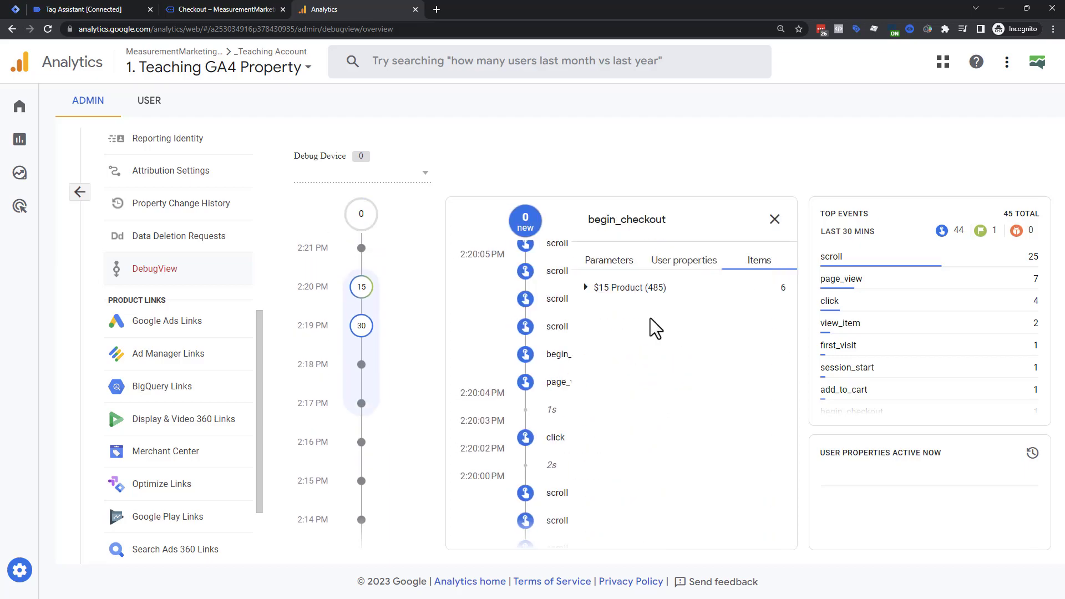
left_click(586, 288)
left_click_drag(618, 314, 701, 424)
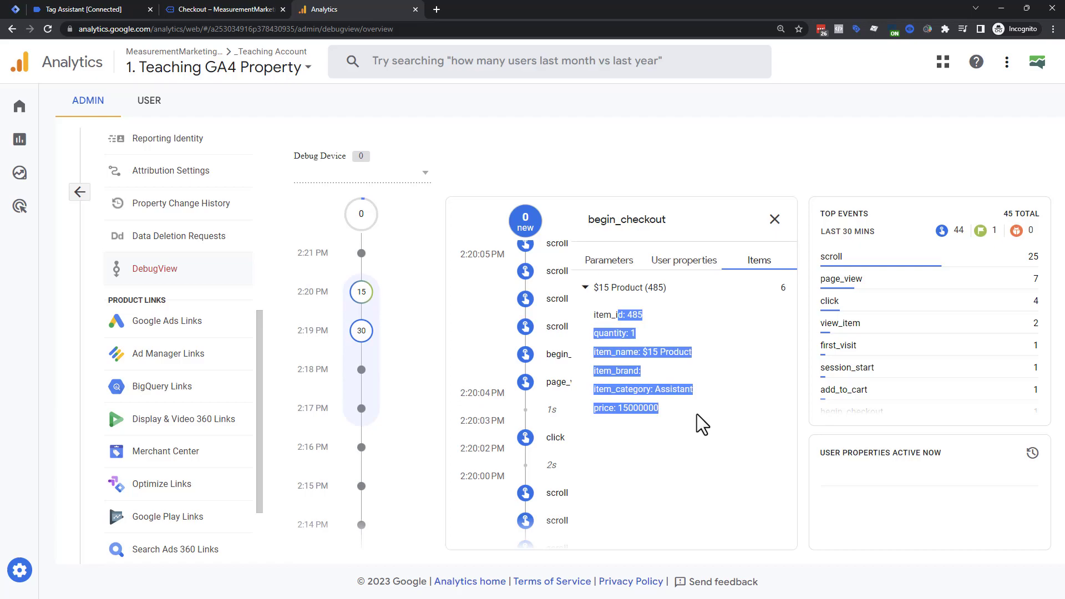
left_click(775, 220)
scroll(633, 377, "up", 5)
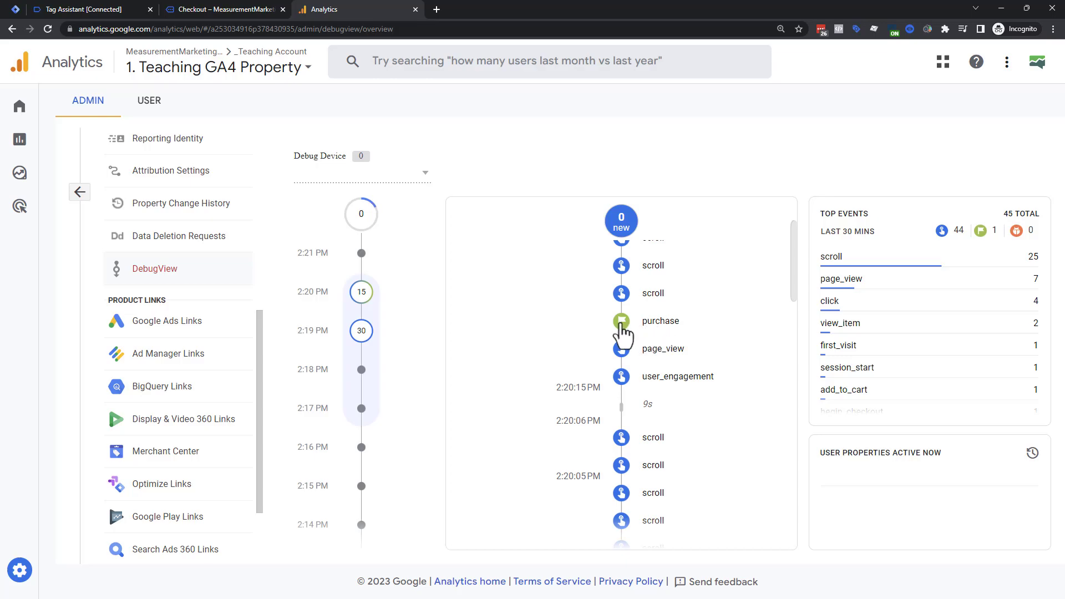
Examine the purchase event's $15 Product item, including item_category and price 15000000
left_click(666, 325)
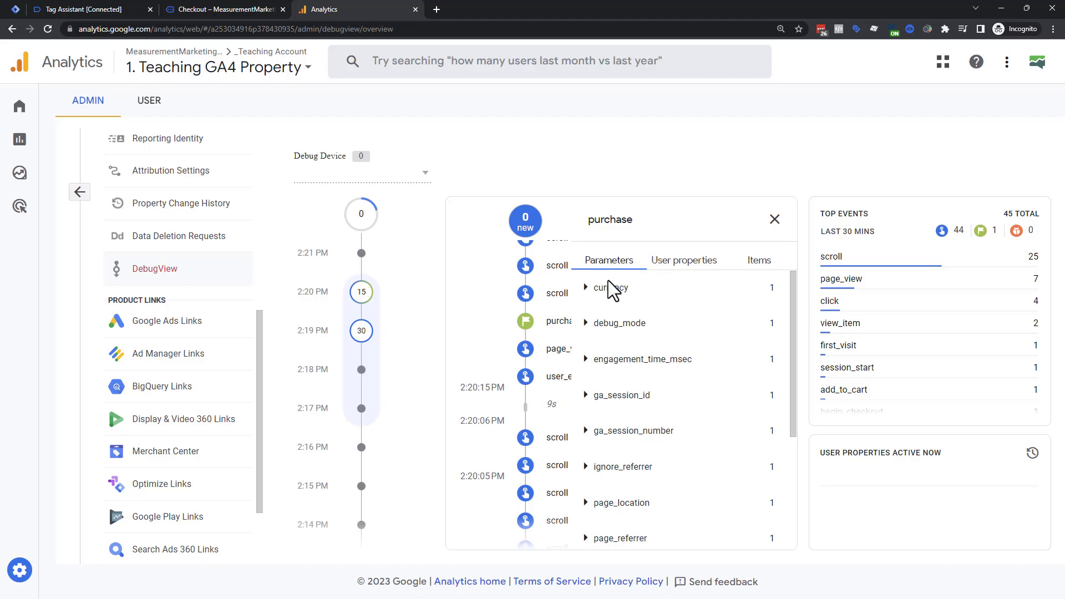
left_click(757, 260)
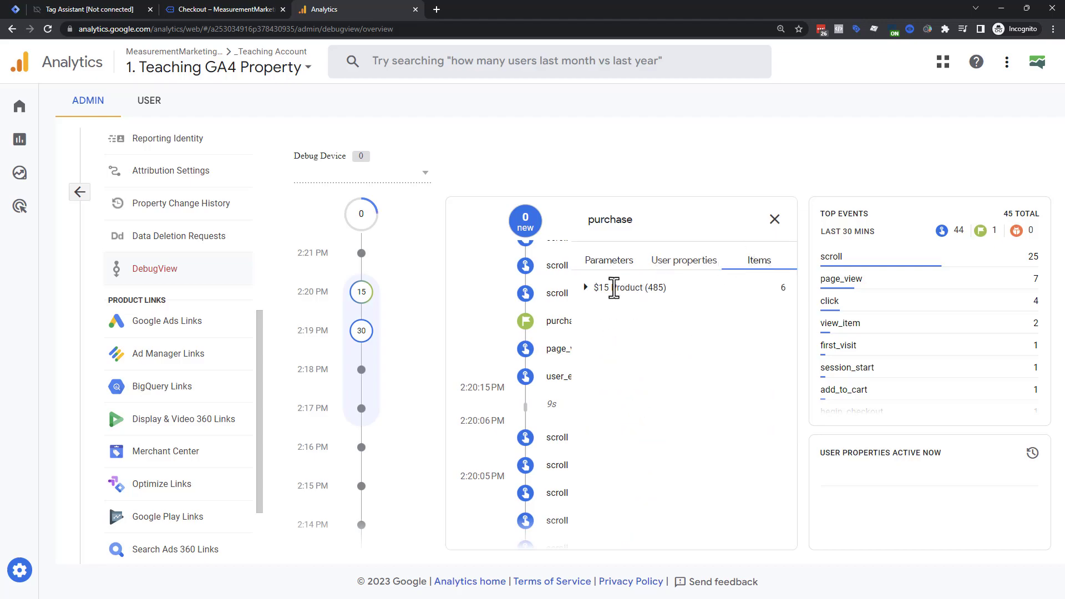
left_click(586, 287)
left_click_drag(611, 287, 617, 417)
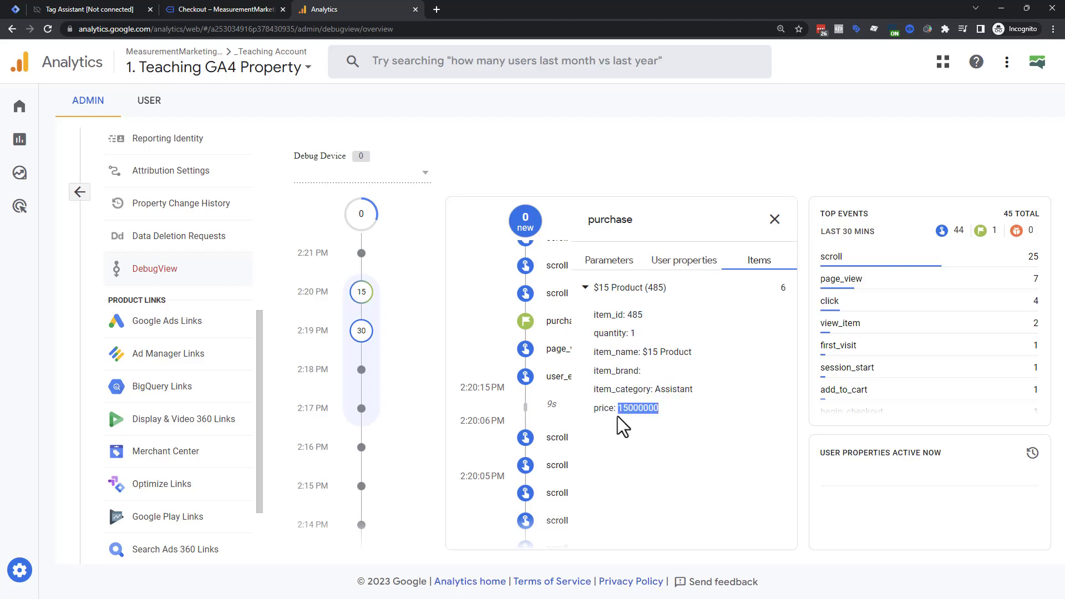
left_click(622, 410)
mouse_move(622, 409)
left_mouse_down()
mouse_move(649, 410)
mouse_move(620, 415)
left_mouse_up()
left_click(674, 419)
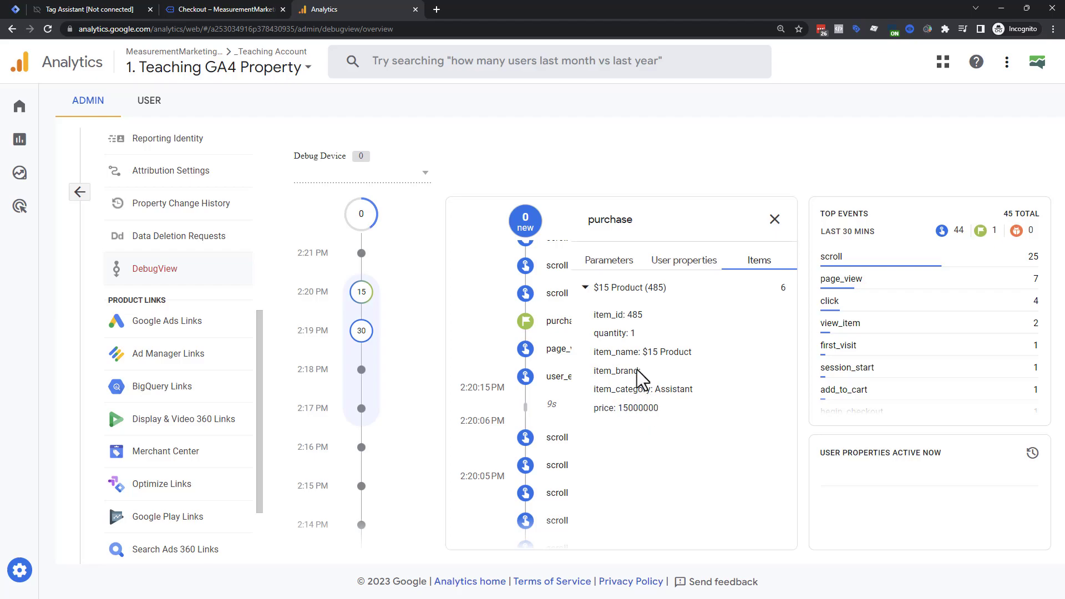
left_click_drag(670, 389, 680, 411)
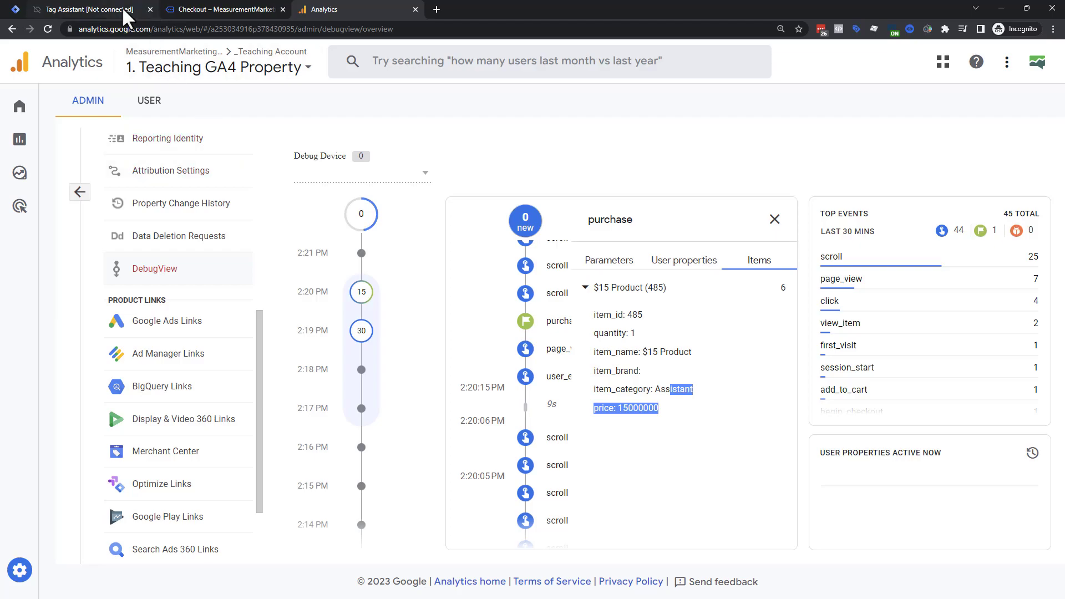
left_click(16, 10)
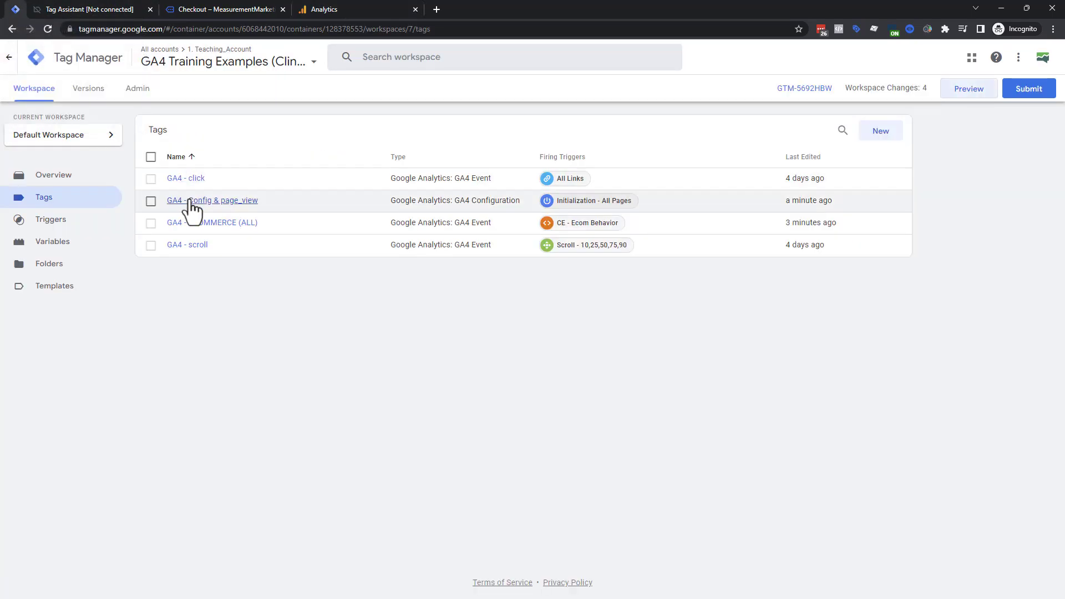
left_click(209, 223)
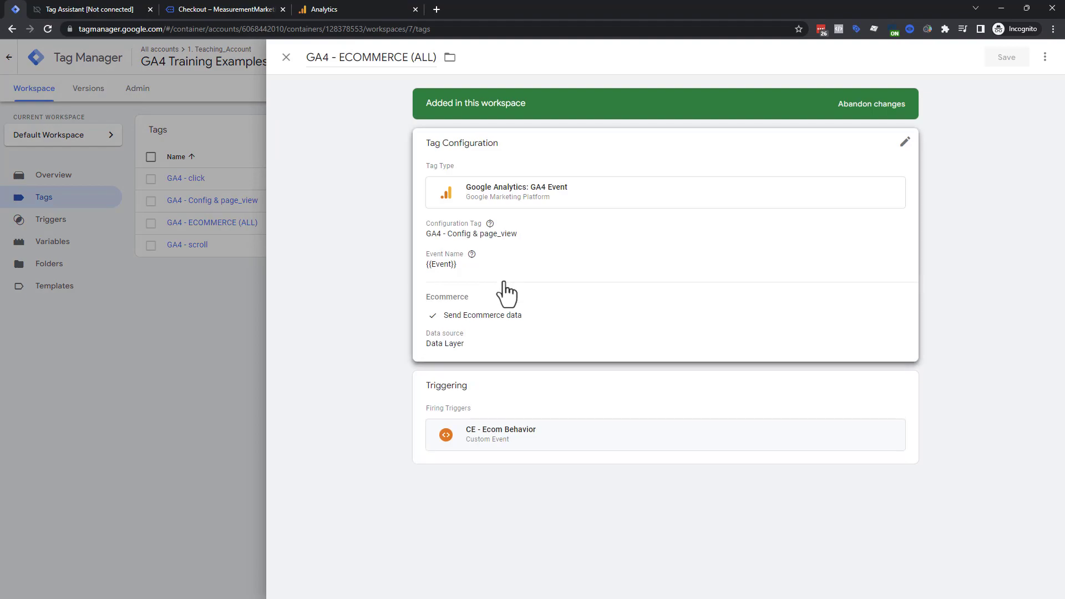
left_click(474, 348)
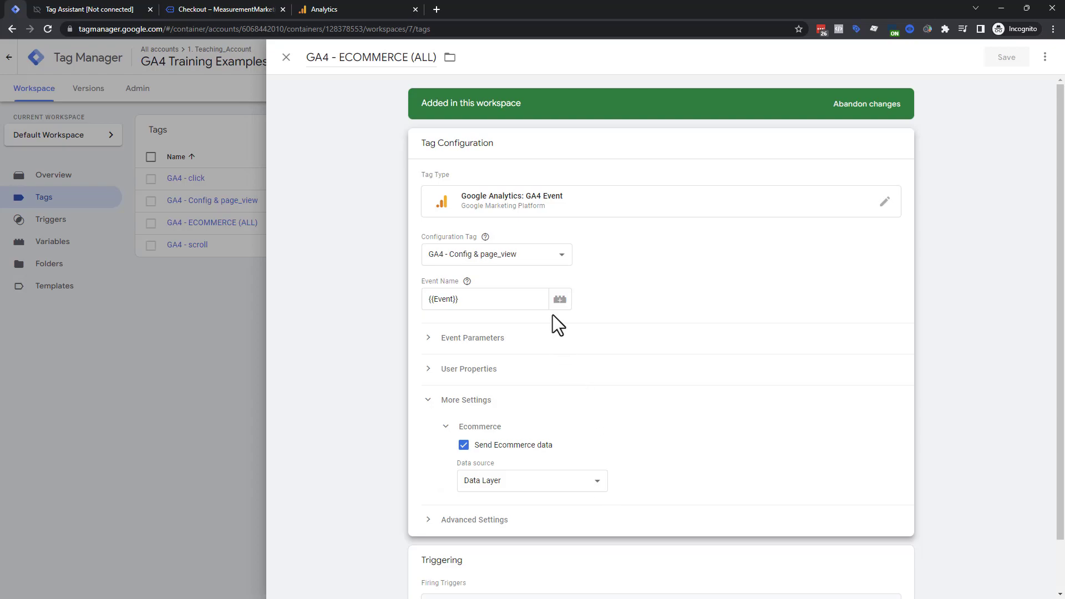
mouse_move(467, 282)
scroll(542, 535, "down", 1)
scroll(543, 535, "down", 1)
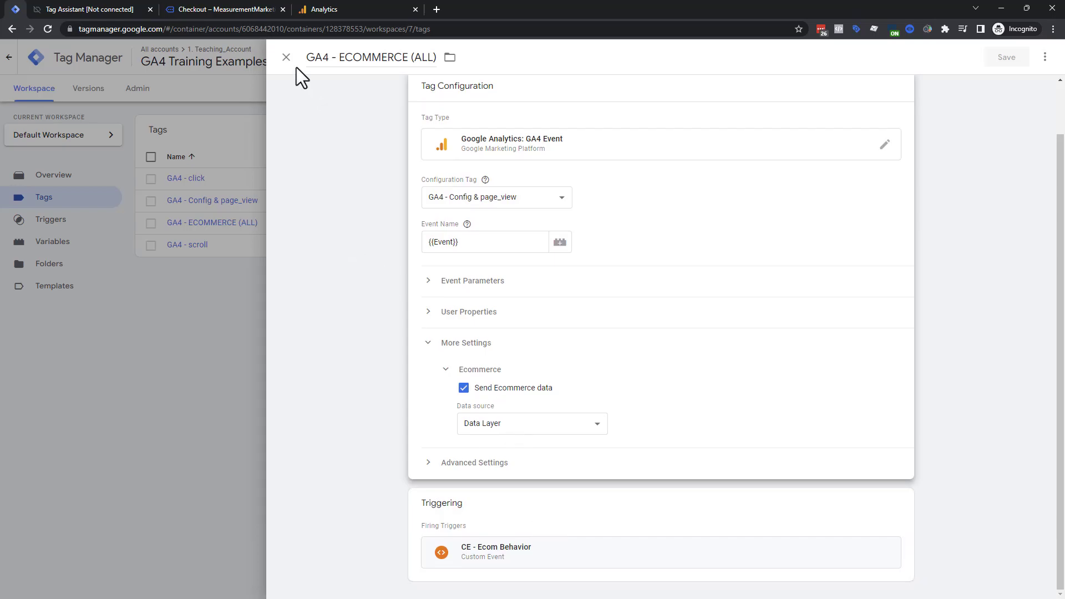
left_click(286, 57)
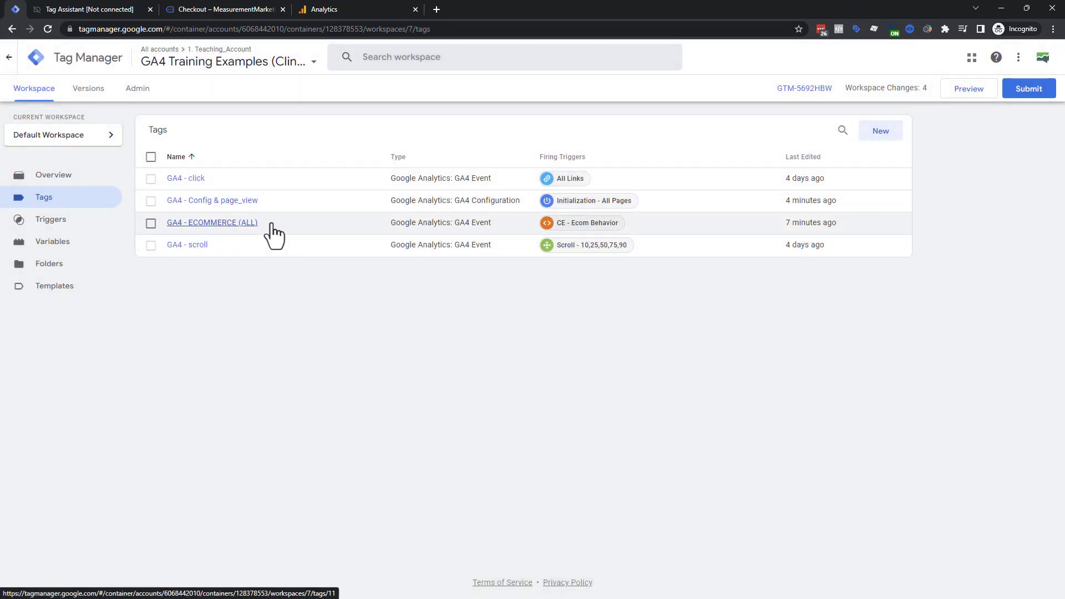